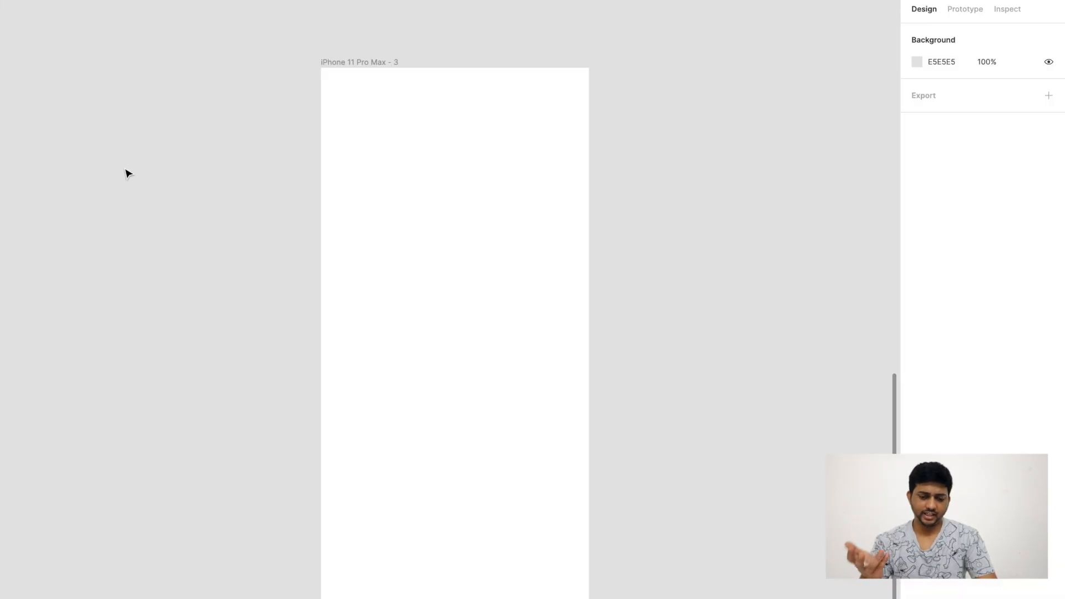
# Draw a rectangle near the upper-left corner of the iPhone 11 Pro Max - 3 frame, set its height to 160 and round its corners to 12
pyautogui.click(343, 62)
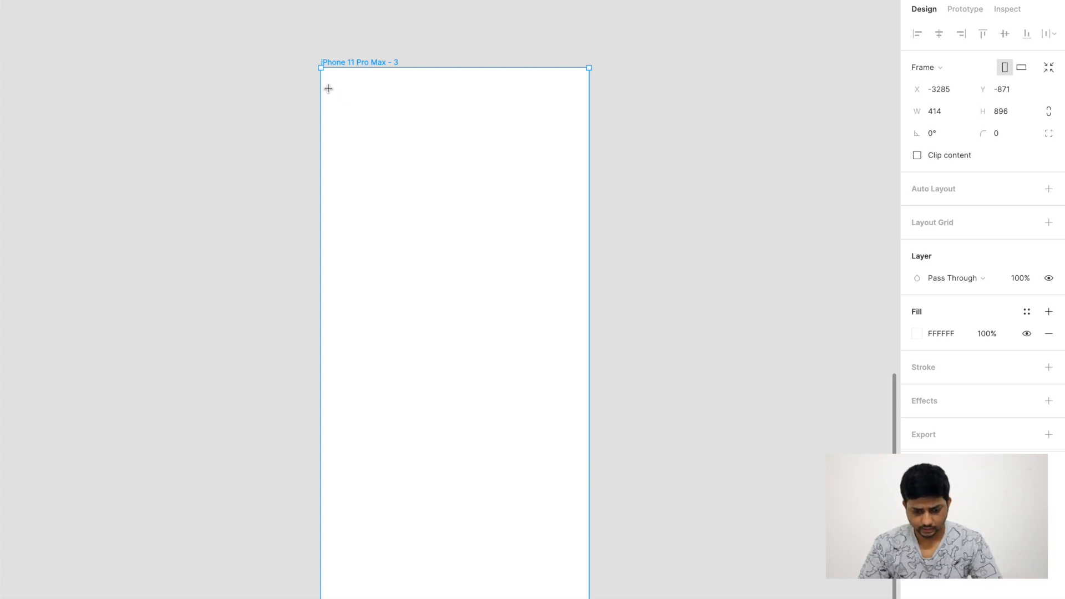
pyautogui.press('r')
pyautogui.moveTo(328, 87)
pyautogui.mouseDown()
pyautogui.moveTo(381, 187)
pyautogui.moveTo(402, 187)
pyautogui.mouseUp()
pyautogui.click(1003, 88)
pyautogui.write('160')
pyautogui.press('Return')
pyautogui.scroll(3, 363, 139)
pyautogui.moveTo(414, 70); pyautogui.dragTo(410, 77)
pyautogui.click(238, 271)
# Duplicate the rounded rectangle sideways into a row of five evenly spaced cards with 12 px gaps
pyautogui.click(360, 159)
pyautogui.moveTo(381, 157); pyautogui.dragTo(458, 158)
pyautogui.hotkey('ctrl', 'd')
pyautogui.hotkey('ctrl', 'd')
pyautogui.hotkey('ctrl', 'd')
# Shift the whole row of cards so it is centred on the frame and overhangs both sides
pyautogui.hotkey('ctrl', 'a')
pyautogui.scroll(-3, 391, 143)
pyautogui.moveTo(390, 145); pyautogui.dragTo(321, 145)
pyautogui.hscroll(-1, 328, 146)
pyautogui.click(473, 198)
# Duplicate the row of cards downward with 12 px gaps to build a grid of six rows
pyautogui.press('Return')
pyautogui.moveTo(604, 123); pyautogui.dragTo(626, 305)
pyautogui.moveTo(626, 305); pyautogui.dragTo(650, 397)
pyautogui.moveTo(638, 409); pyautogui.dragTo(647, 502)
pyautogui.moveTo(638, 501); pyautogui.dragTo(639, 592)
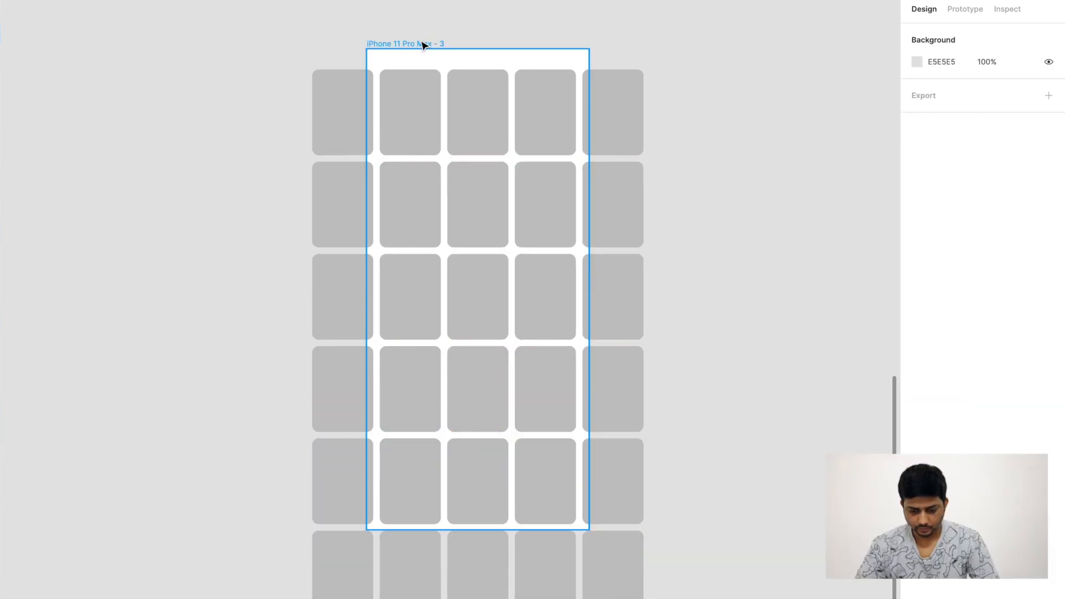
# Try clipping the content of the iPhone 11 Pro Max - 3 frame and turn the clipping back off
pyautogui.click(423, 44)
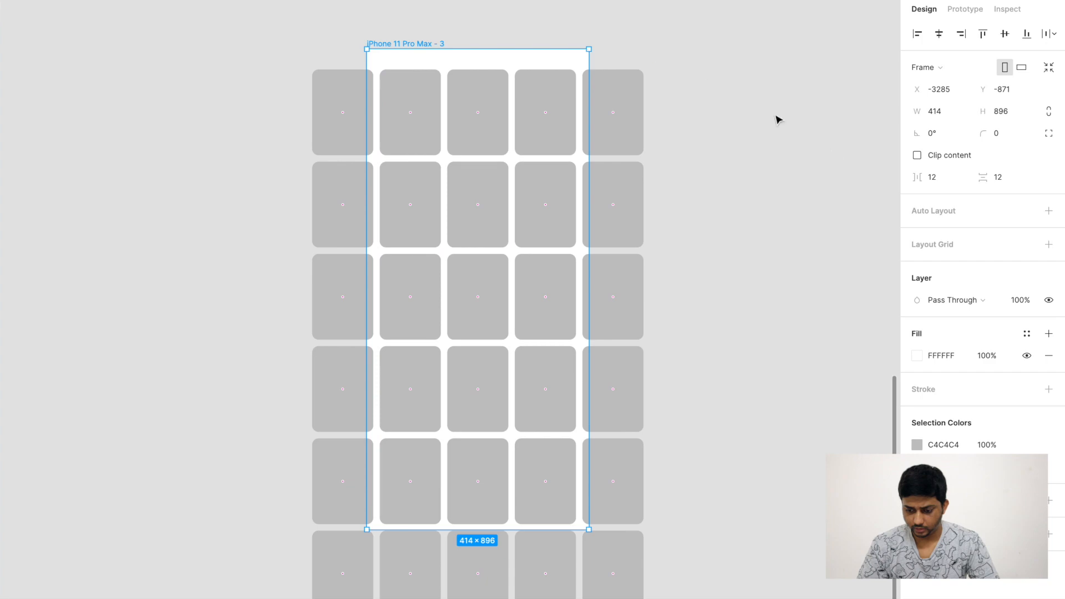
pyautogui.click(917, 156)
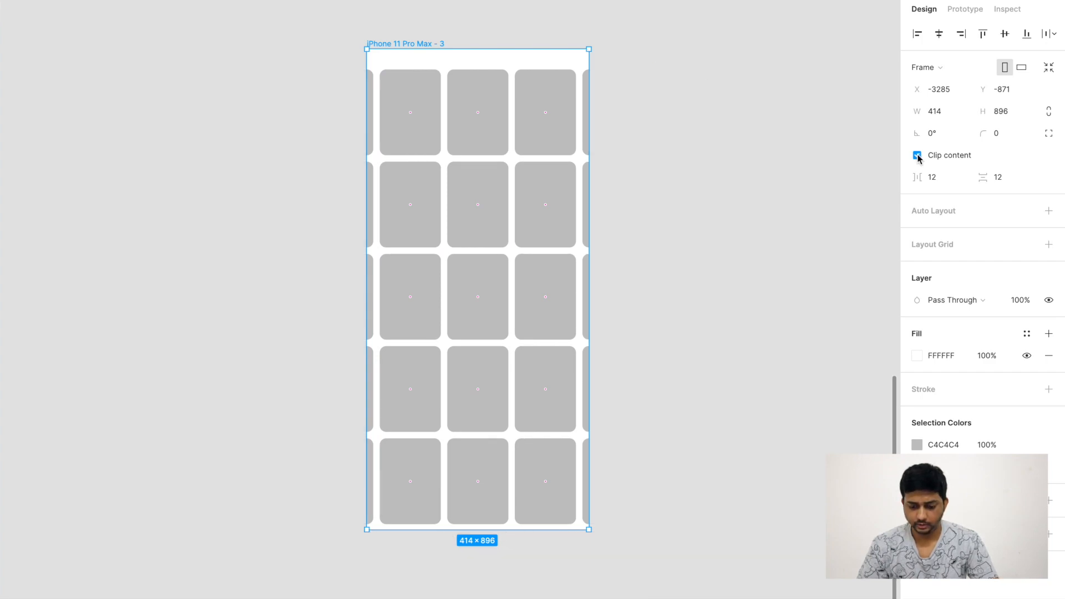
pyautogui.click(917, 156)
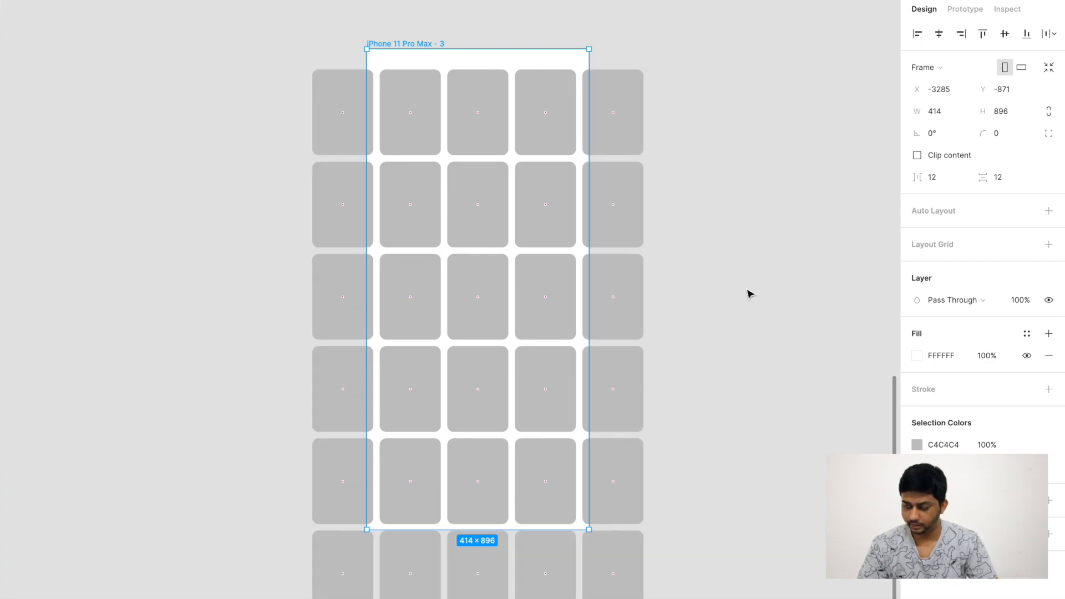
pyautogui.click(731, 373)
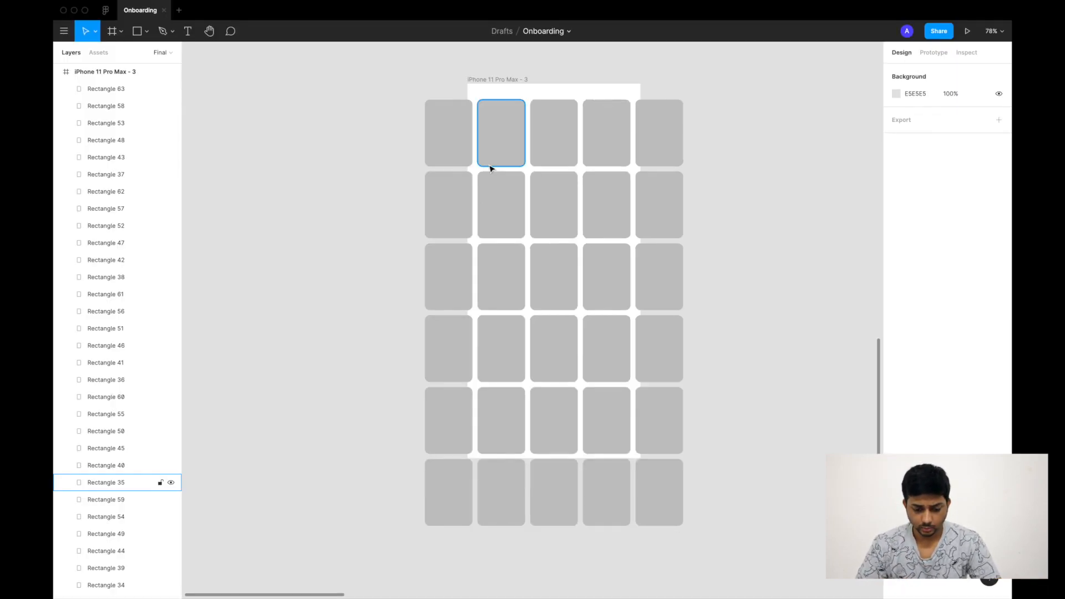
# Fill all the cards in the grid with photos from the Unsplash plugin's nature preset
pyautogui.moveTo(297, 107); pyautogui.dragTo(606, 440)
pyautogui.moveTo(653, 388); pyautogui.dragTo(673, 507)
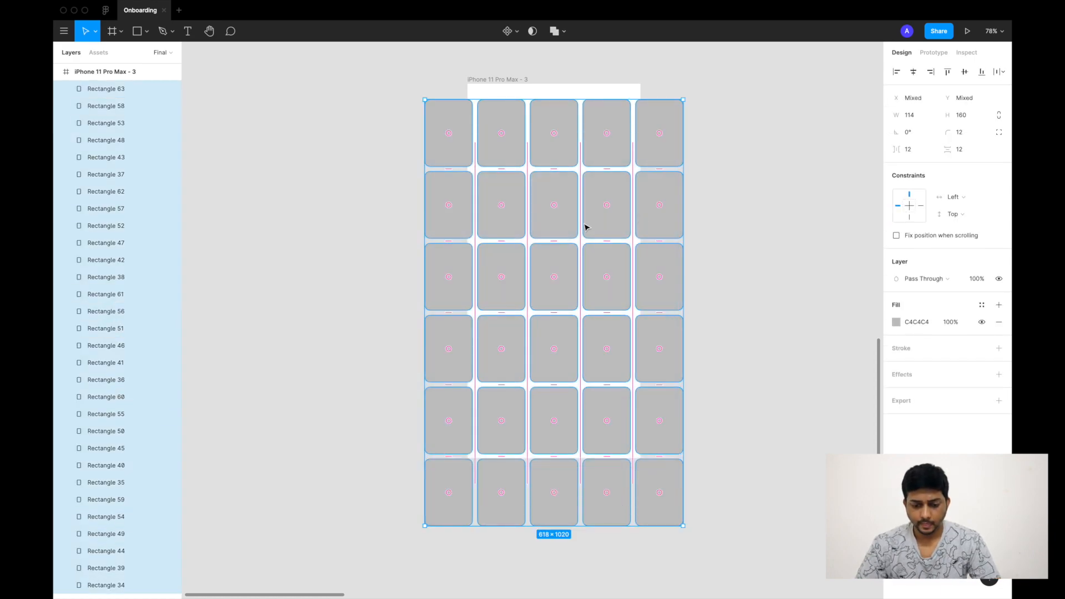
pyautogui.moveTo(370, 1)
pyautogui.click(324, 7)
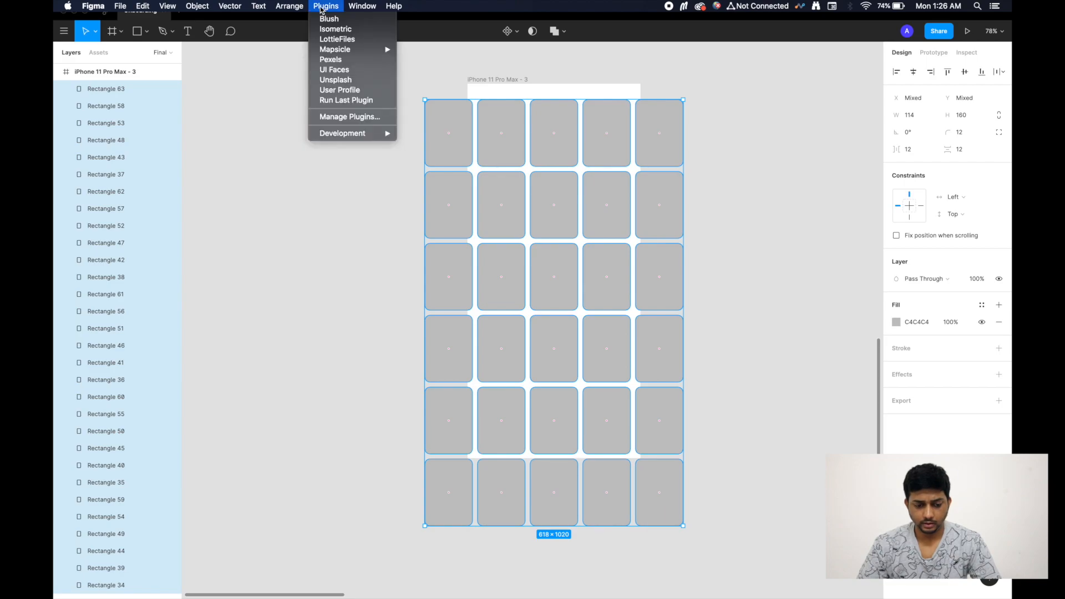
pyautogui.click(348, 80)
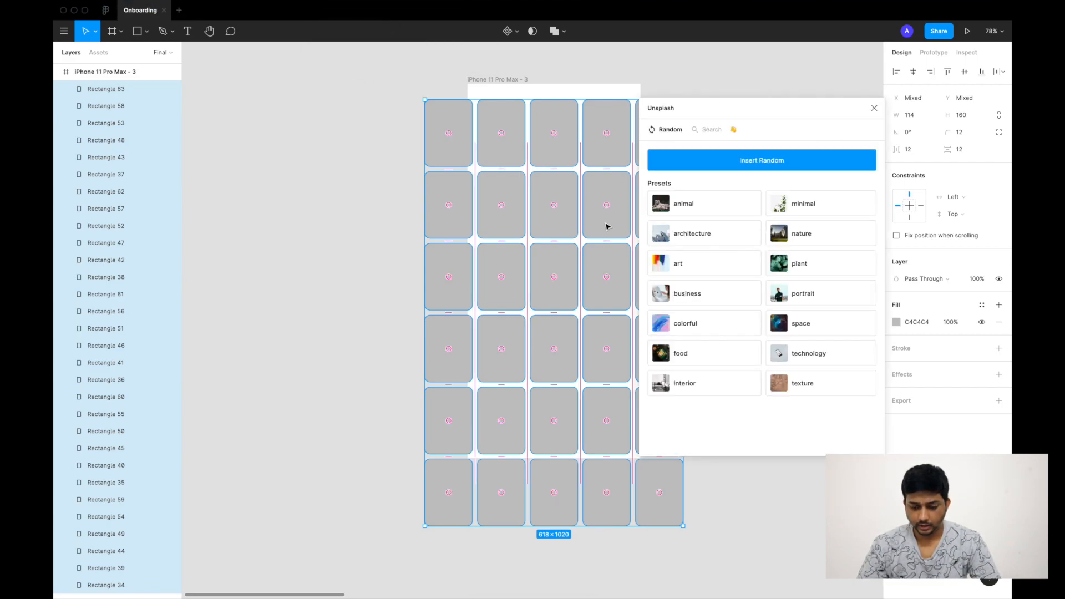
pyautogui.hscroll(3, 575, 183)
pyautogui.hscroll(2, 511, 164)
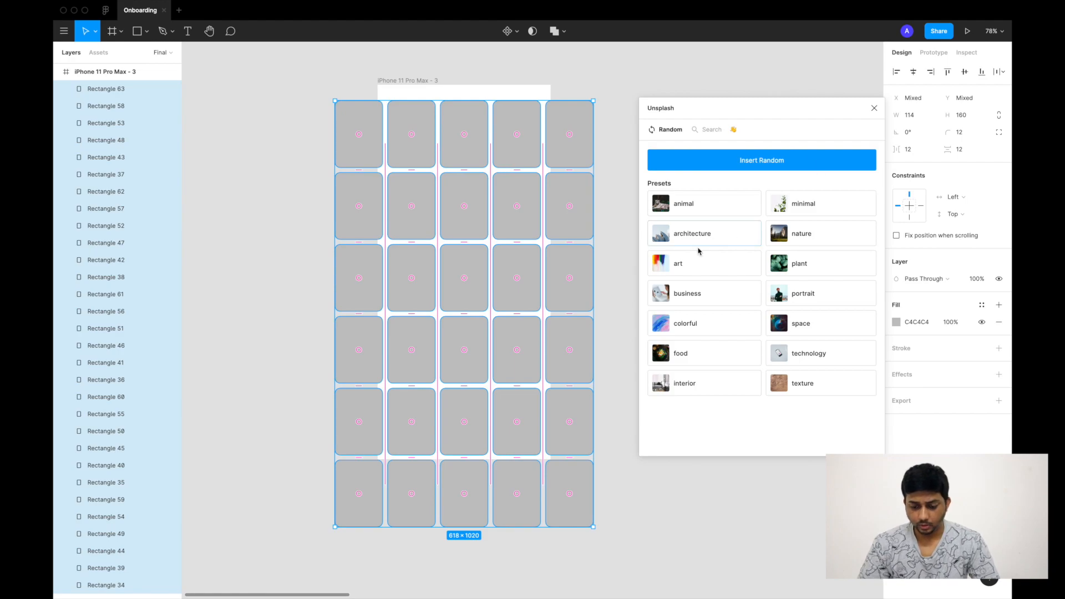
pyautogui.click(801, 236)
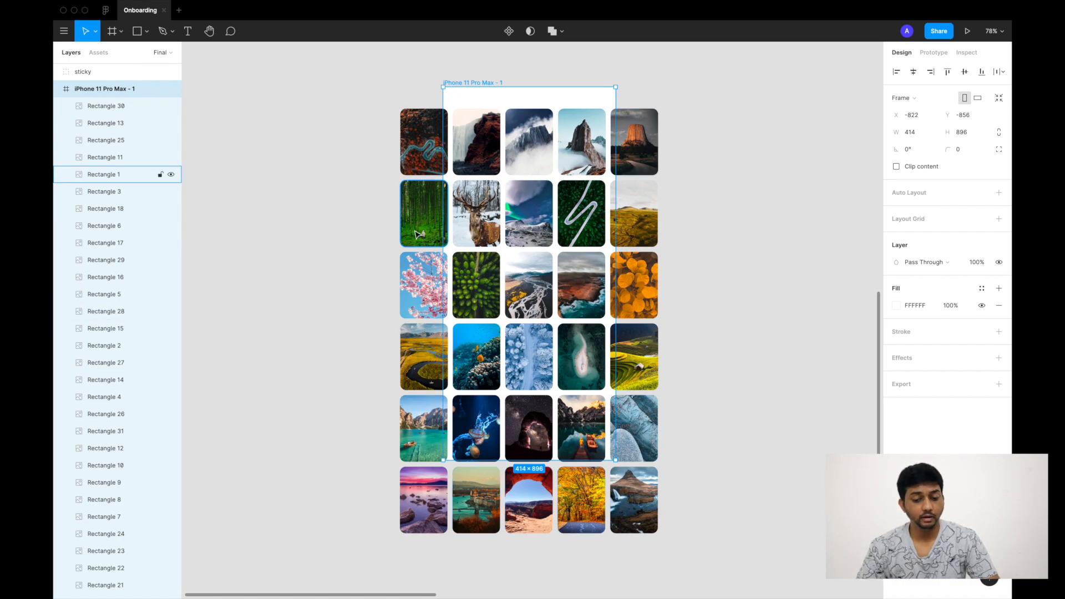
# Group all the photo cards in the iPhone 11 Pro Max - 1 frame and name the group "images"
pyautogui.click(341, 120)
pyautogui.moveTo(371, 126); pyautogui.dragTo(659, 512)
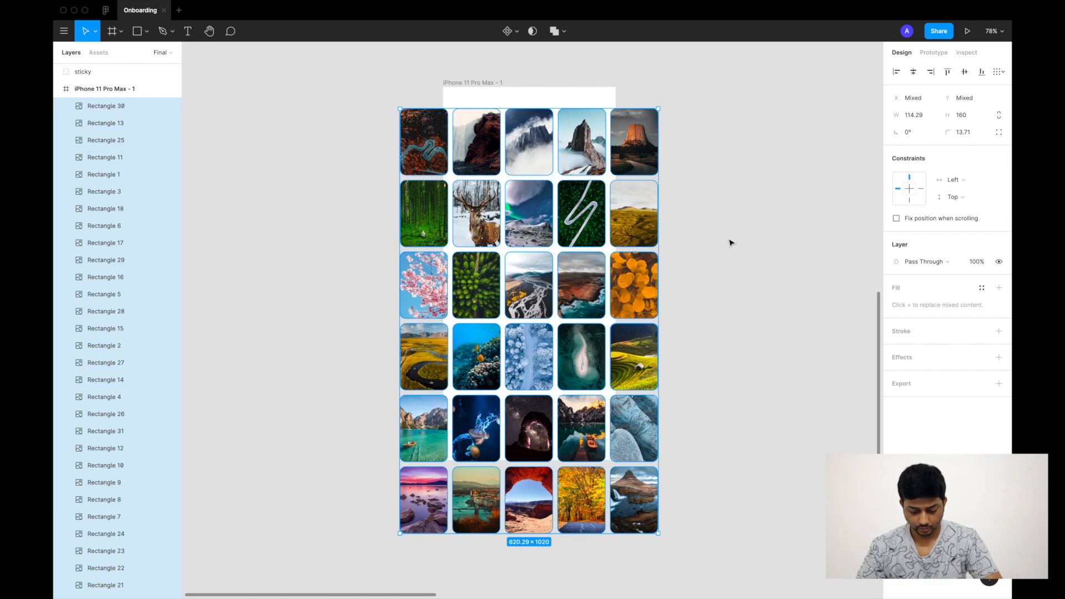
pyautogui.press('super+g')
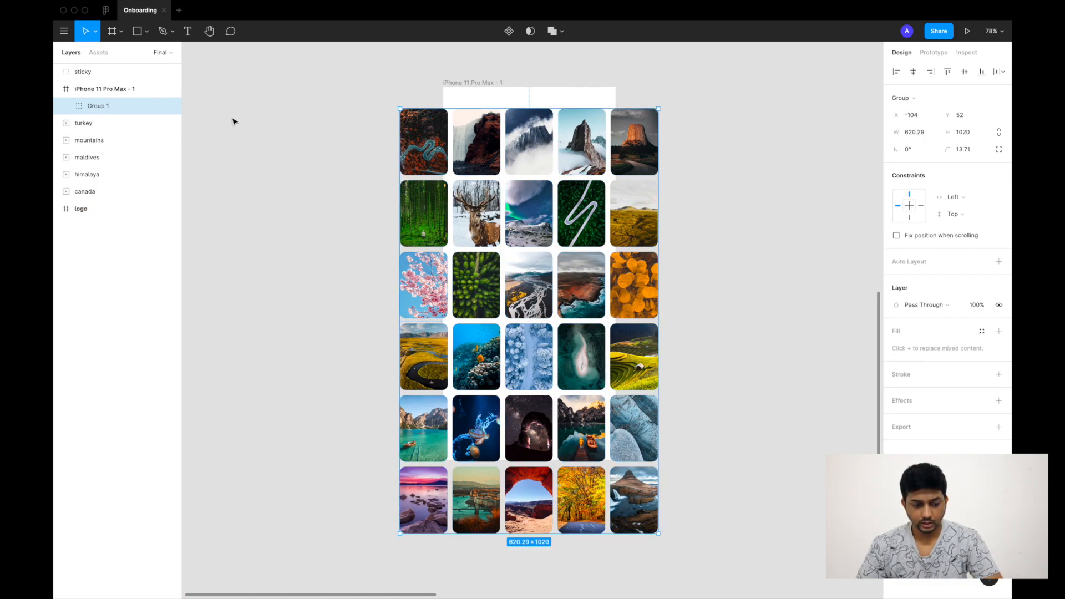
pyautogui.doubleClick(92, 107)
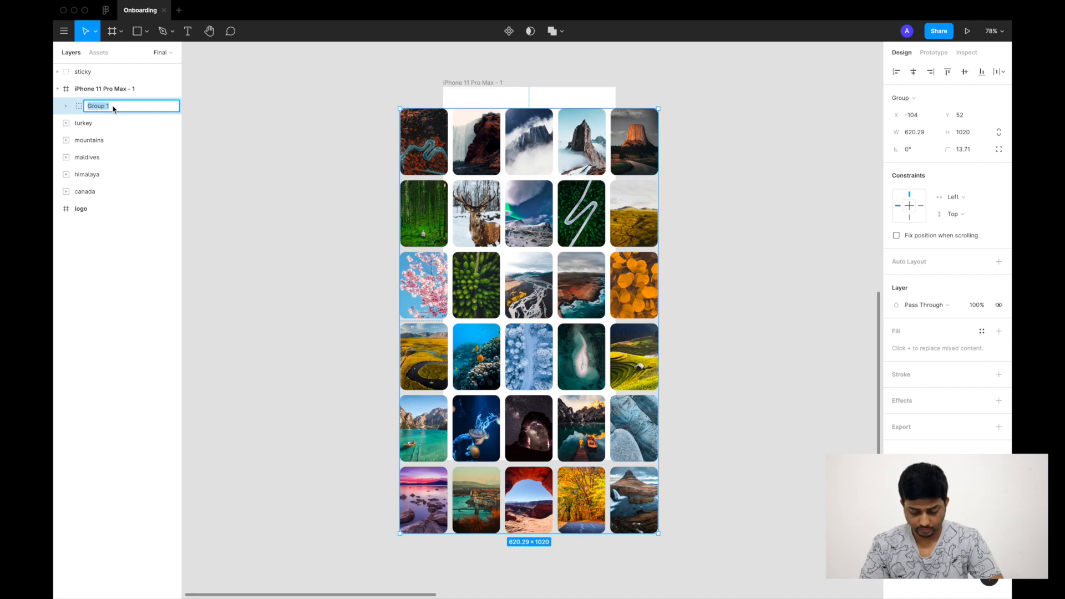
pyautogui.write('images')
pyautogui.press('Return')
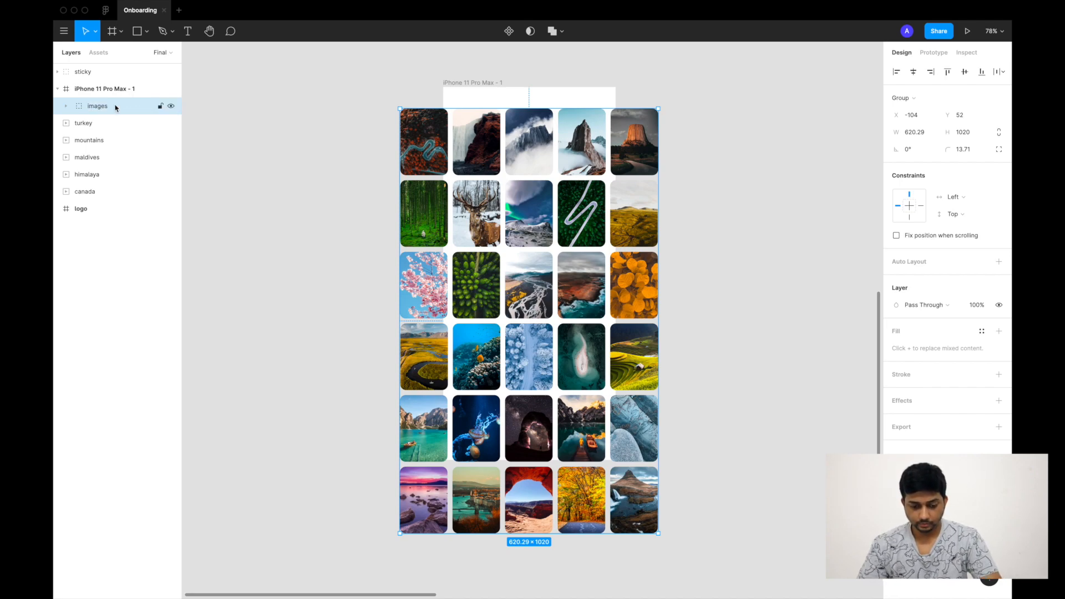
# Clip the content of the iPhone 11 Pro Max - 1 frame and set its overflow behavior to Horizontal & Vertical Scrolling
pyautogui.click(336, 129)
pyautogui.click(466, 82)
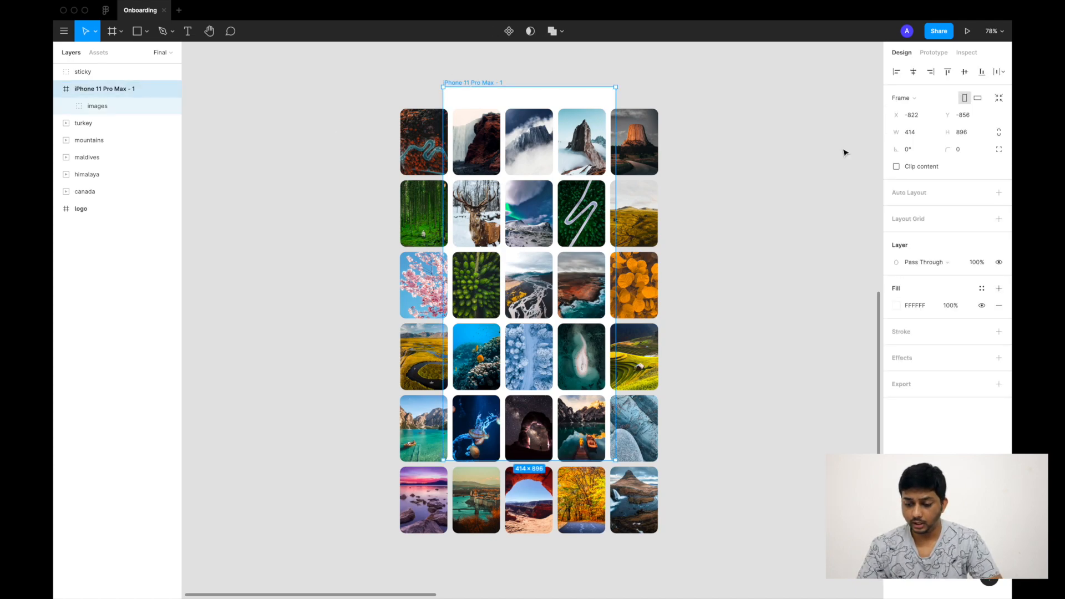
pyautogui.click(896, 166)
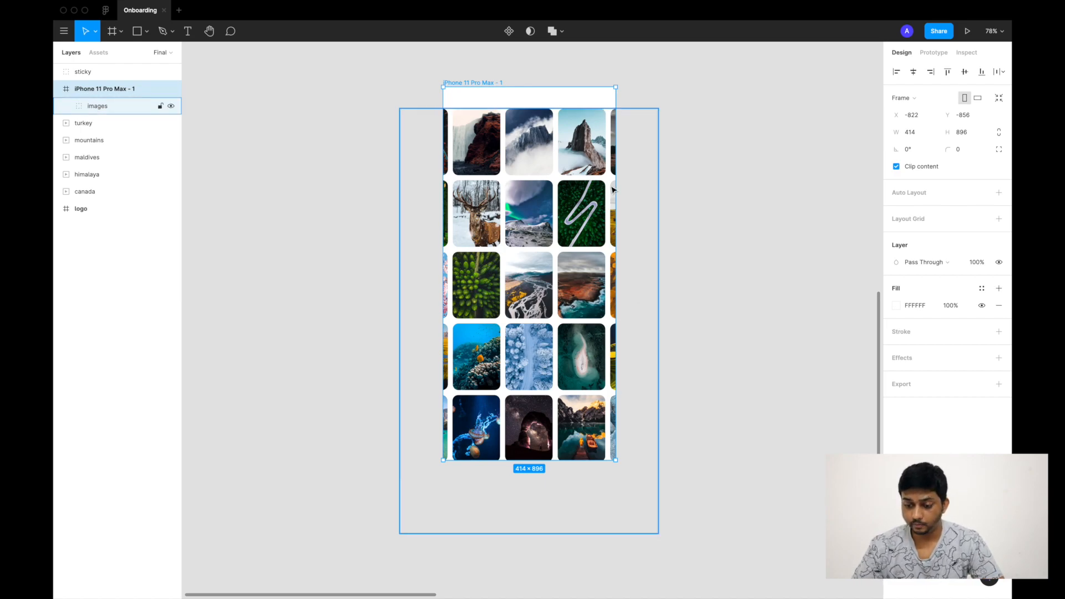
pyautogui.click(928, 55)
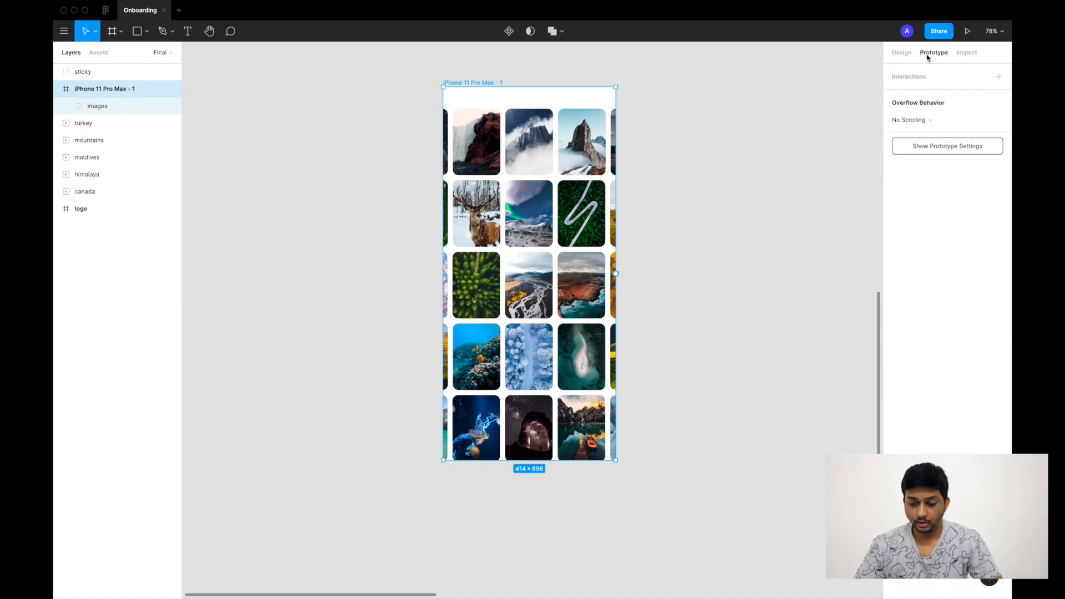
pyautogui.click(921, 120)
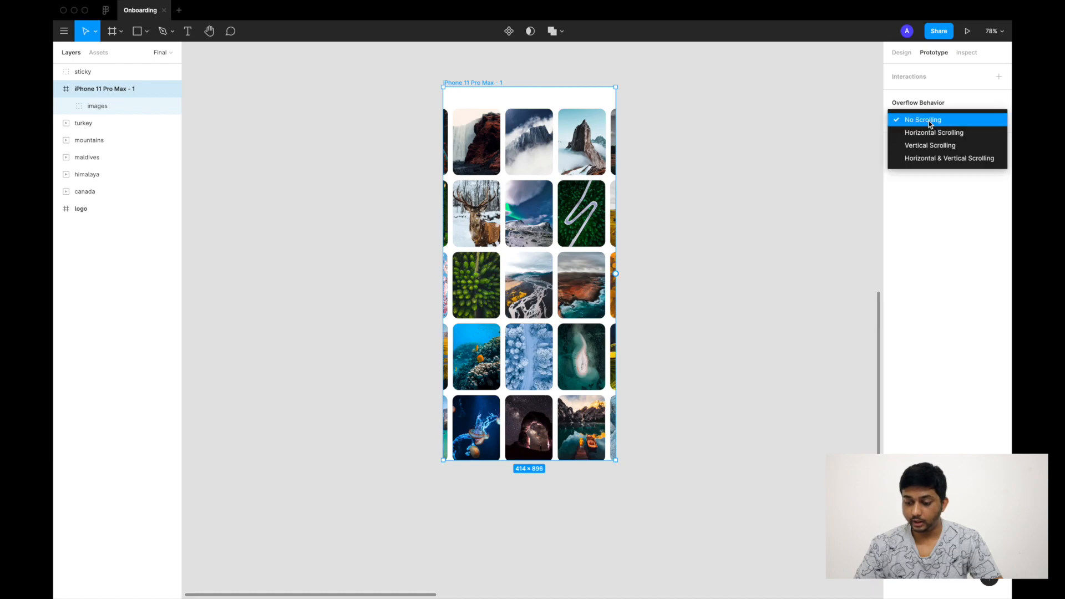
pyautogui.click(935, 160)
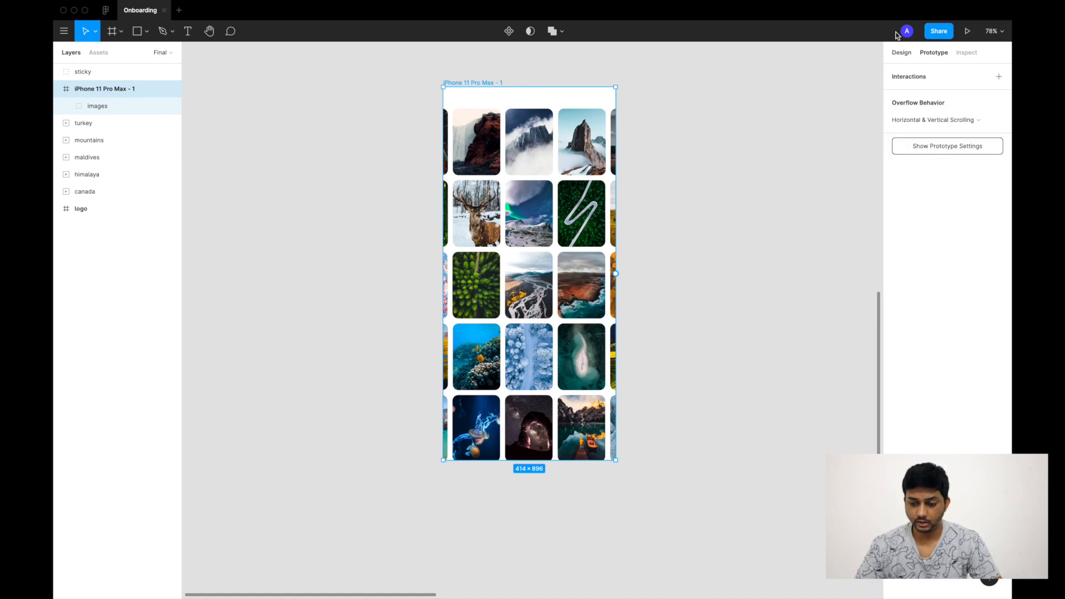
# Present the prototype, test scrolling the photo grid in both directions and return to the design file
pyautogui.click(968, 31)
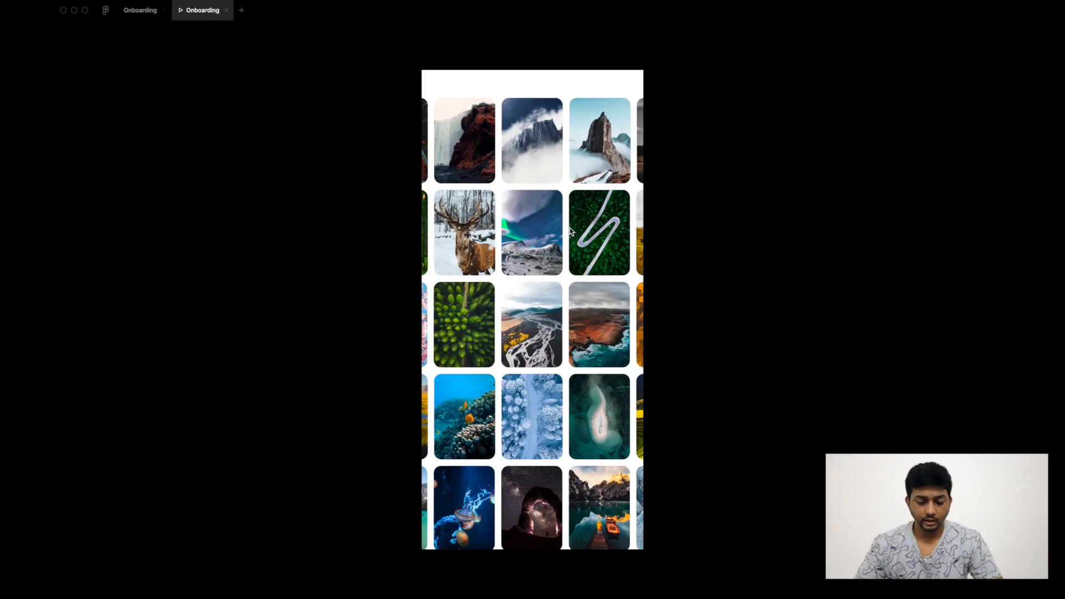
pyautogui.moveTo(549, 231); pyautogui.dragTo(578, 220)
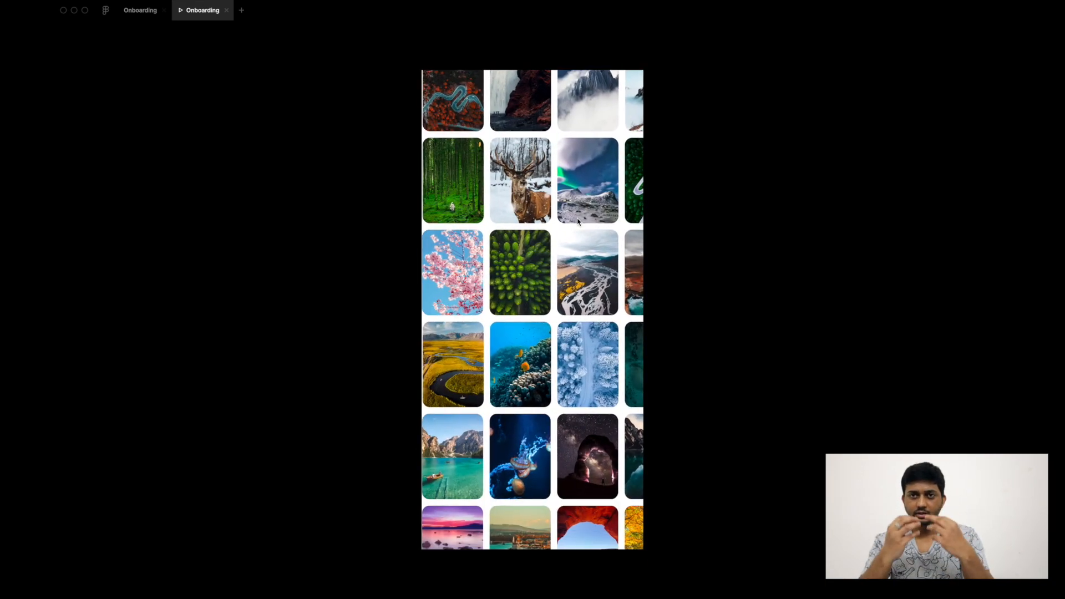
pyautogui.click(140, 10)
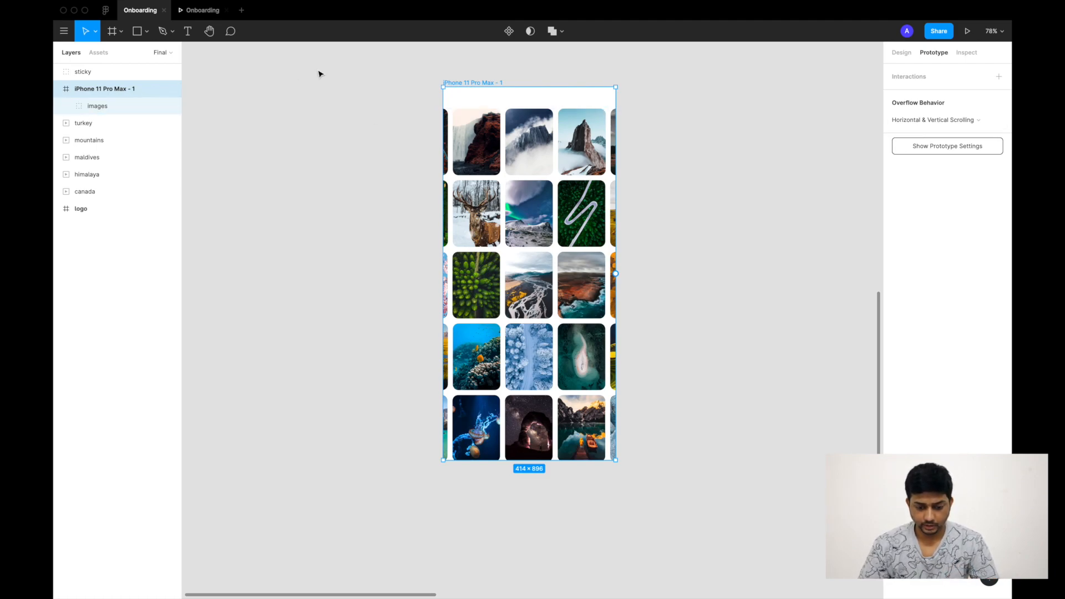
# Change the fill of the iPhone 11 Pro Max - 1 frame to black, 000000
pyautogui.click(905, 53)
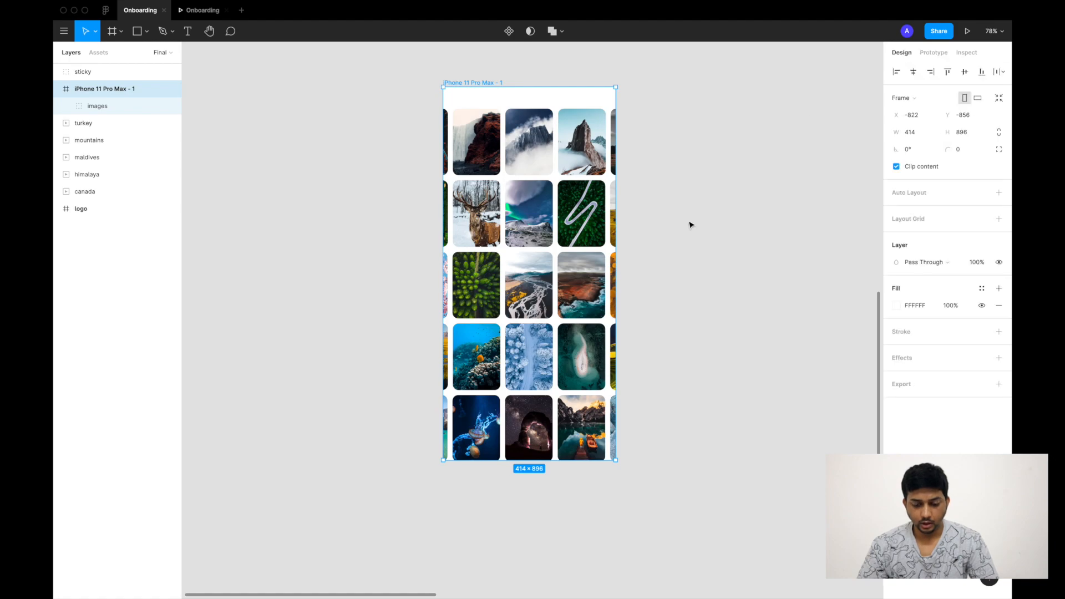
pyautogui.click(686, 196)
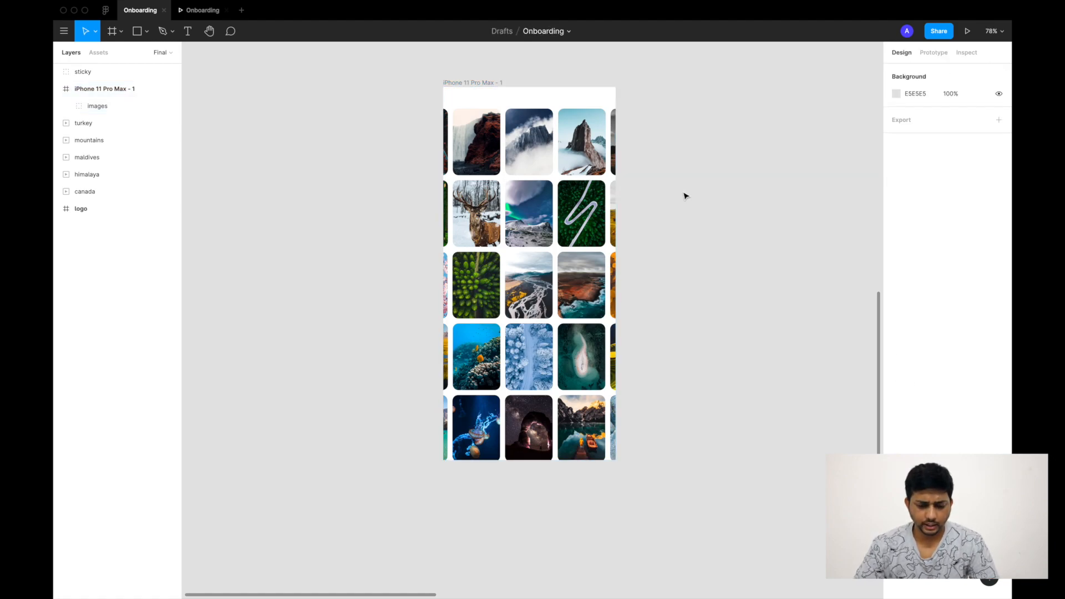
pyautogui.click(449, 82)
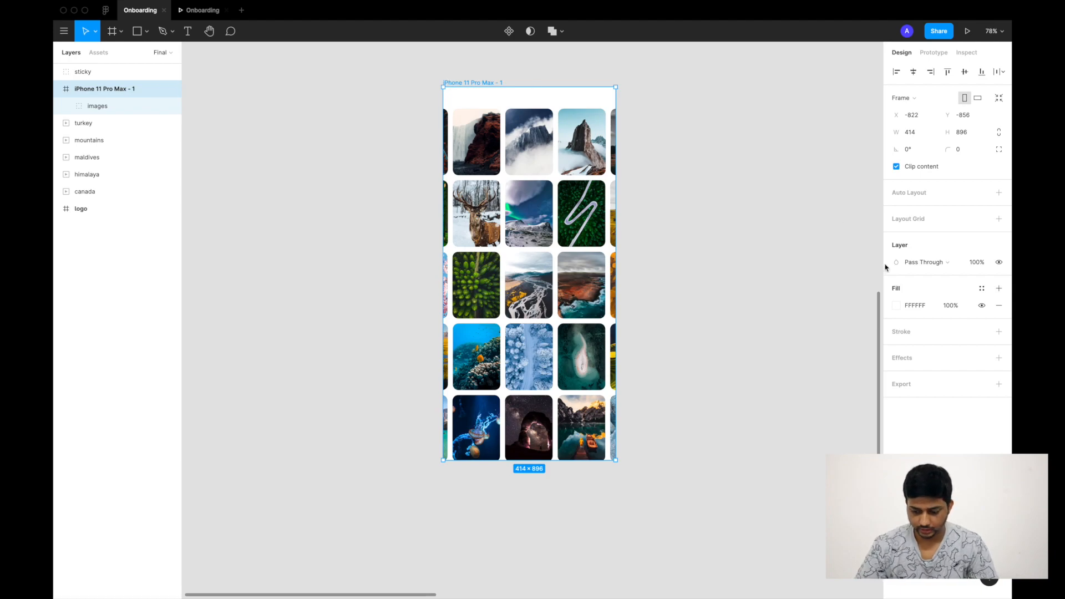
pyautogui.click(897, 307)
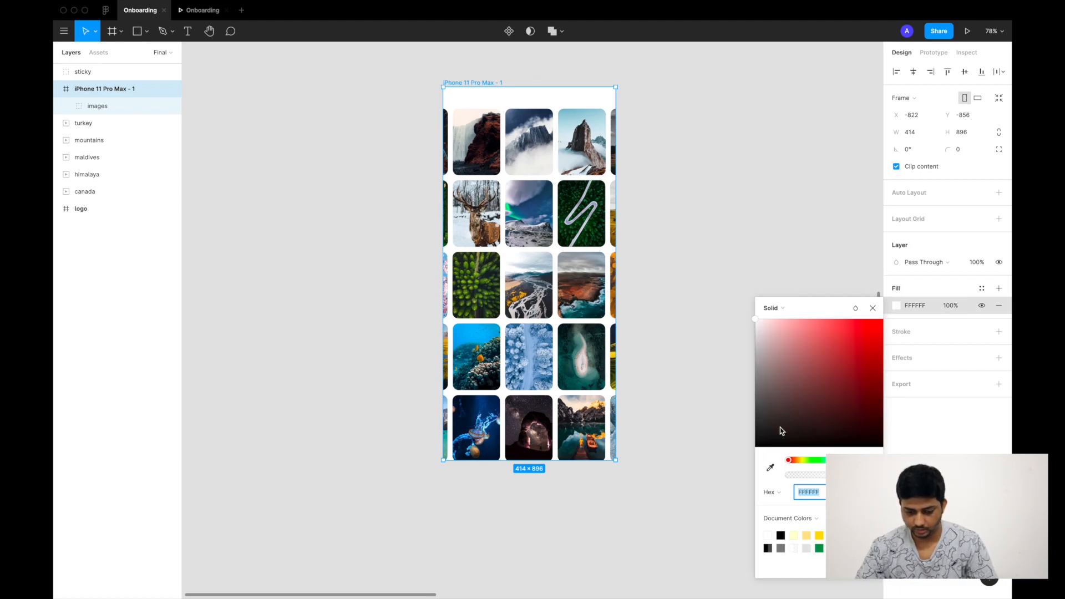
pyautogui.moveTo(780, 428); pyautogui.dragTo(726, 490)
pyautogui.click(874, 309)
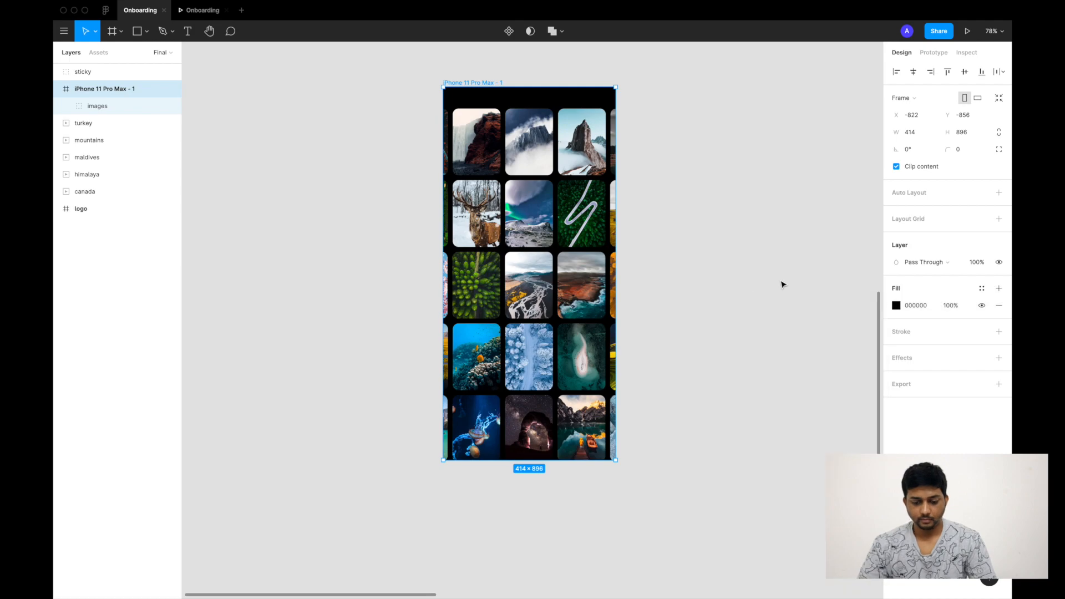
pyautogui.click(774, 282)
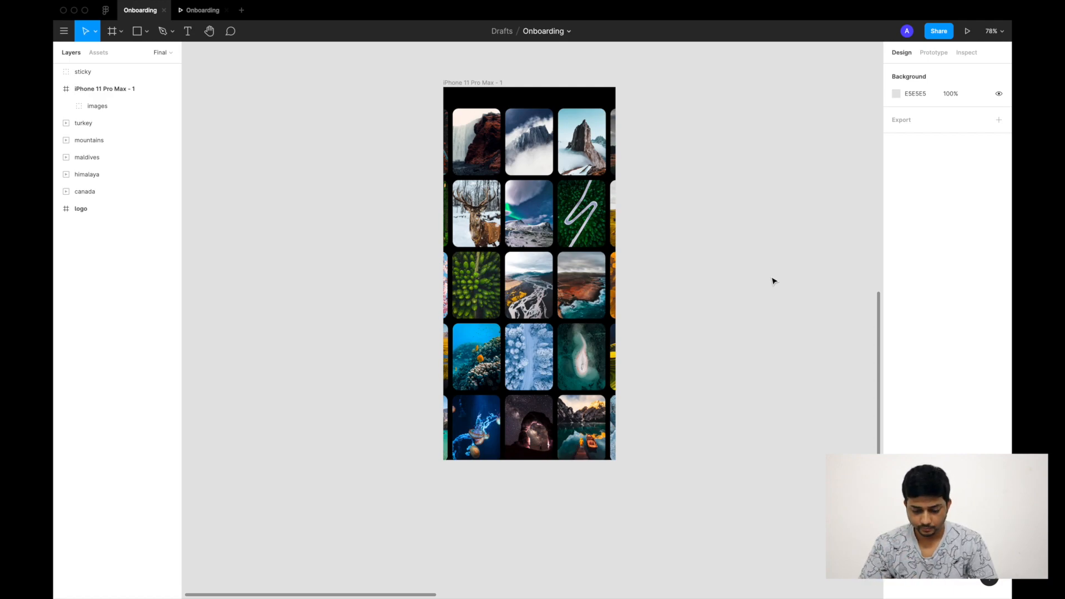
# Move the sticky group with the Travellery title and Get started button into the phone frame and align it to the frame's bottom edge
pyautogui.hscroll(-2, 563, 371)
pyautogui.scroll(-1, 563, 371)
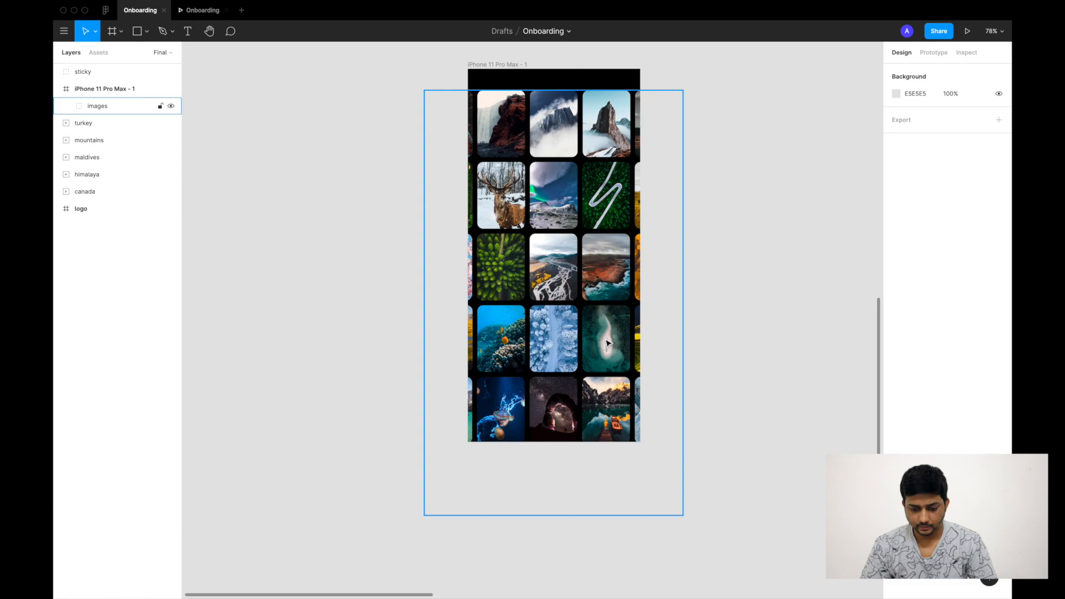
pyautogui.scroll(-3, 578, 452)
pyautogui.scroll(-5, 578, 452)
pyautogui.moveTo(556, 584); pyautogui.dragTo(558, 365)
pyautogui.scroll(5, 559, 365)
pyautogui.moveTo(560, 519); pyautogui.dragTo(558, 347)
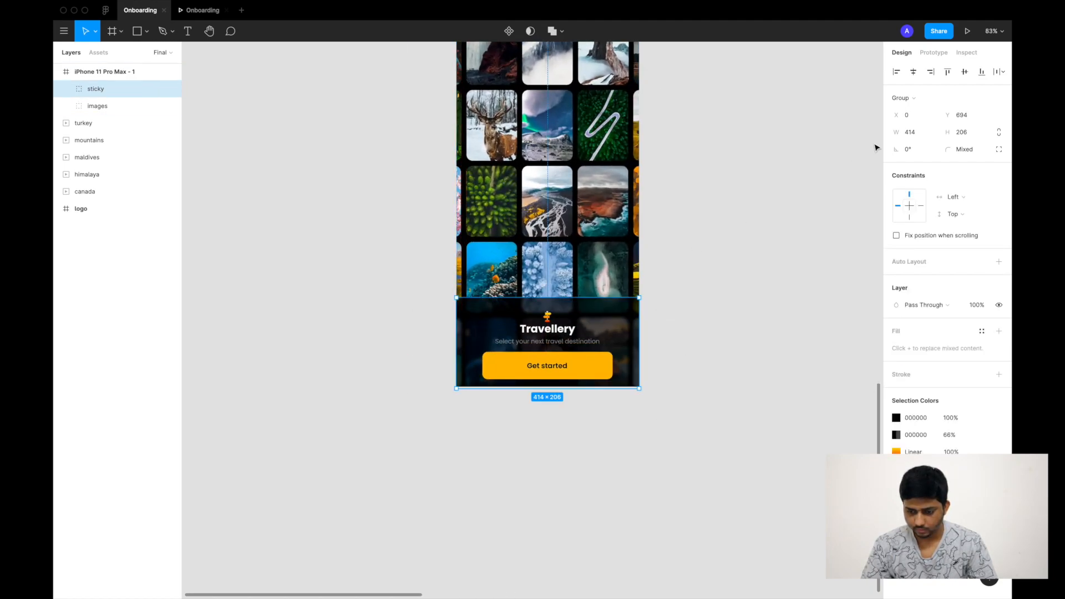
pyautogui.click(981, 72)
pyautogui.scroll(3, 611, 384)
pyautogui.scroll(1, 611, 388)
pyautogui.click(765, 326)
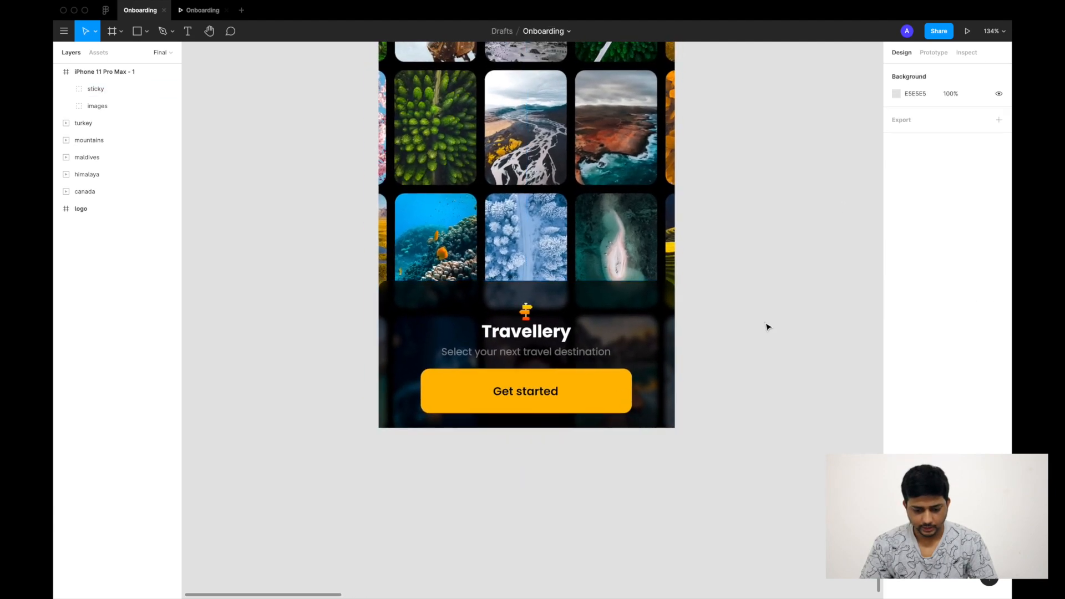
pyautogui.rightClick(481, 362)
pyautogui.scroll(3, 481, 363)
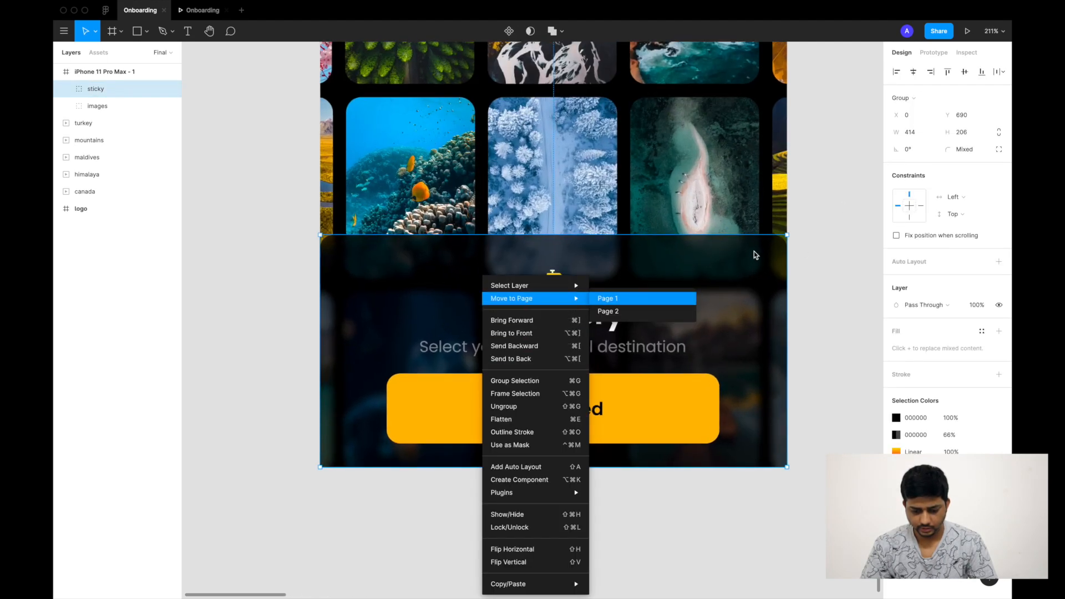
pyautogui.click(815, 256)
# Change the subtitle below the Travellery title to "Explore your next travel destination" and center it horizontally in the sticky group
pyautogui.doubleClick(550, 285)
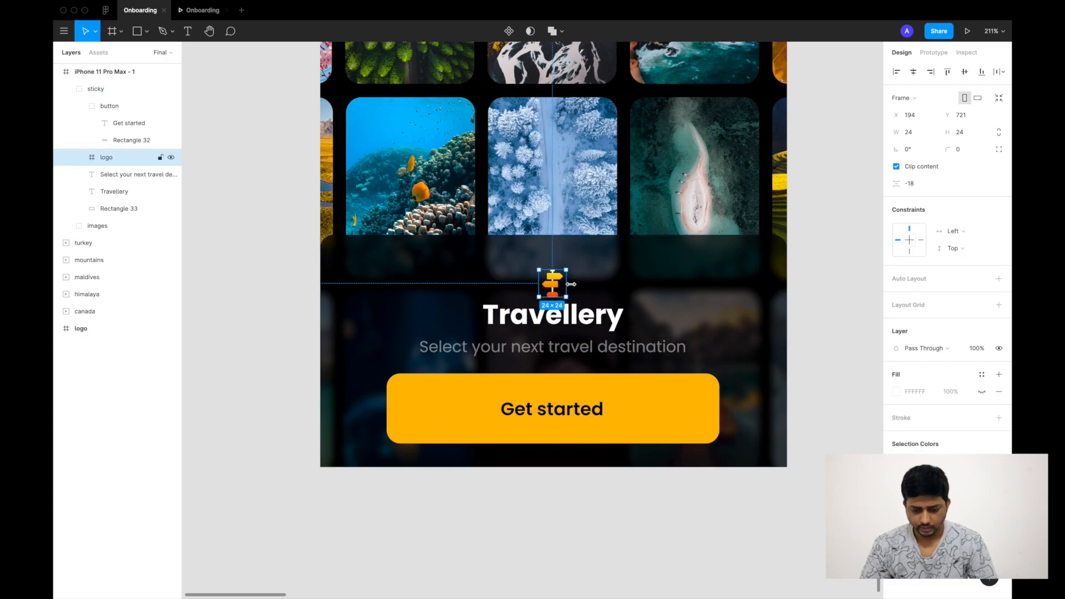
pyautogui.click(610, 316)
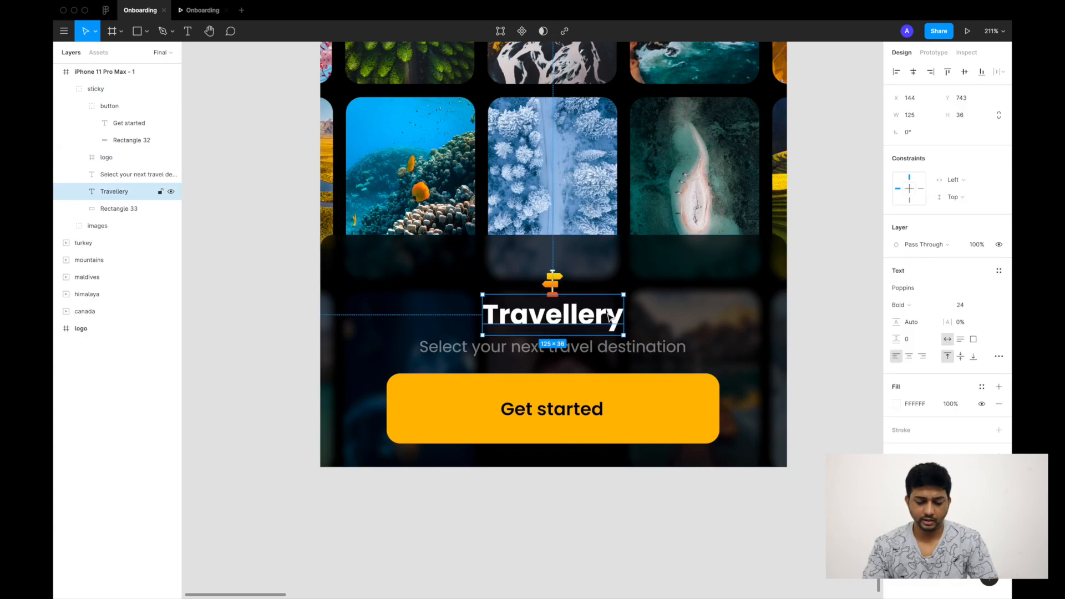
pyautogui.click(617, 353)
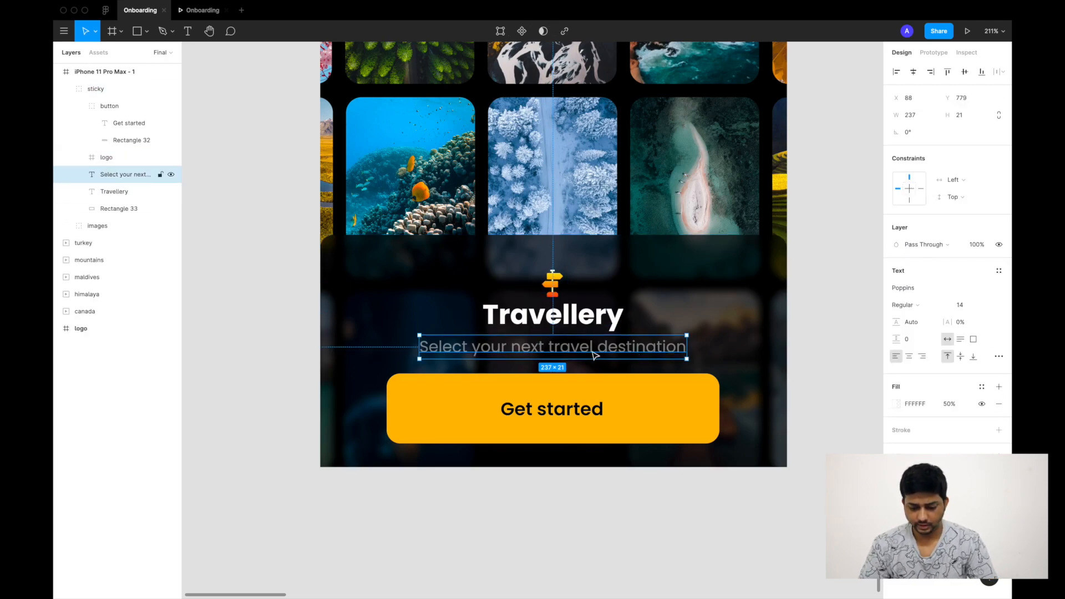
pyautogui.doubleClick(446, 348)
pyautogui.click(444, 348)
pyautogui.moveTo(465, 348); pyautogui.dragTo(376, 352)
pyautogui.write('Explor')
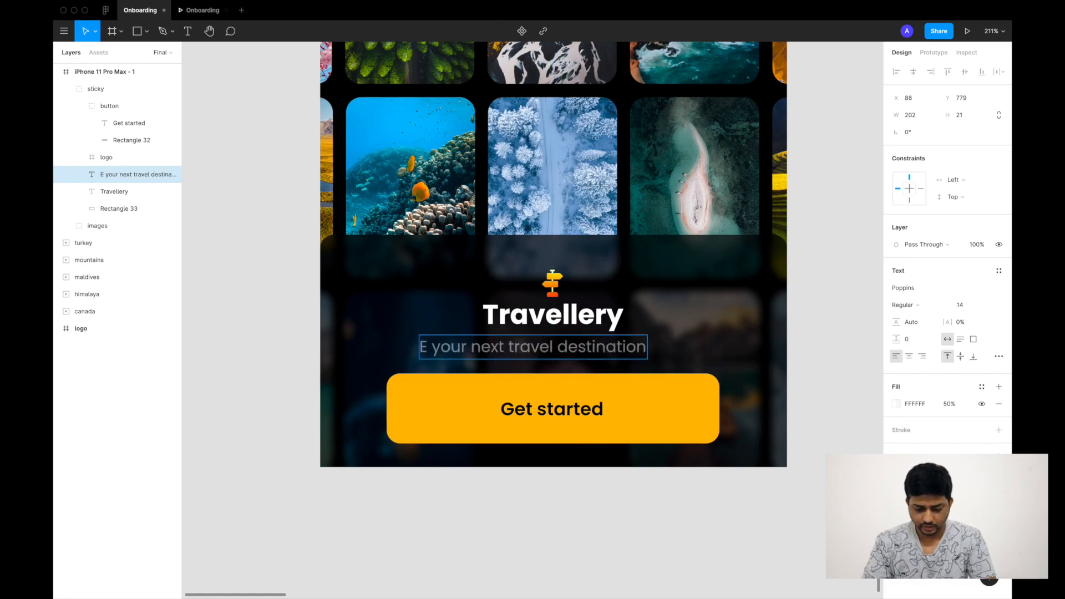
pyautogui.write('e')
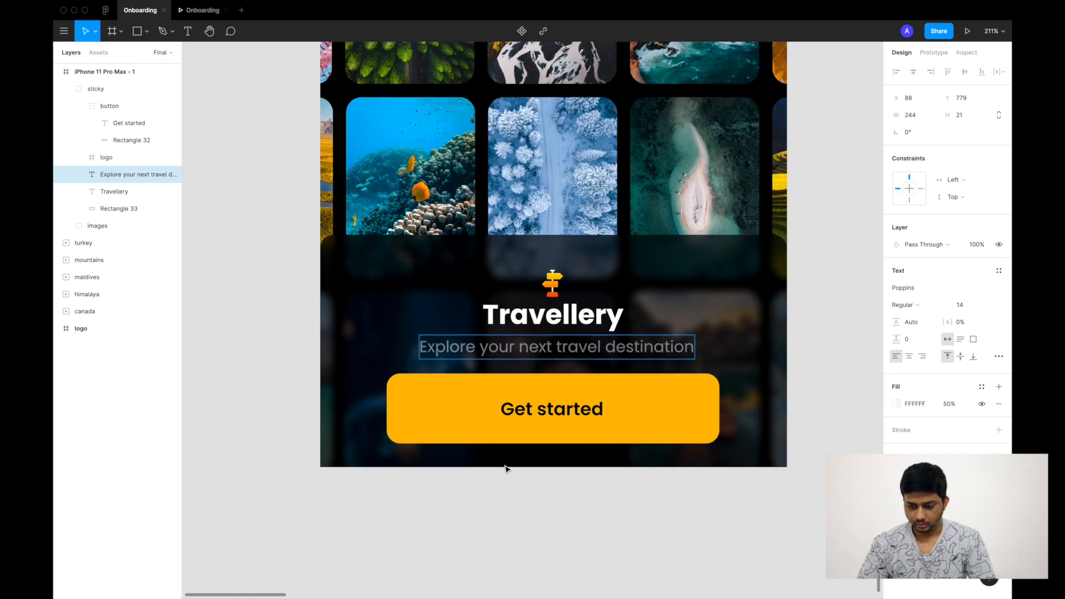
pyautogui.press('Escape')
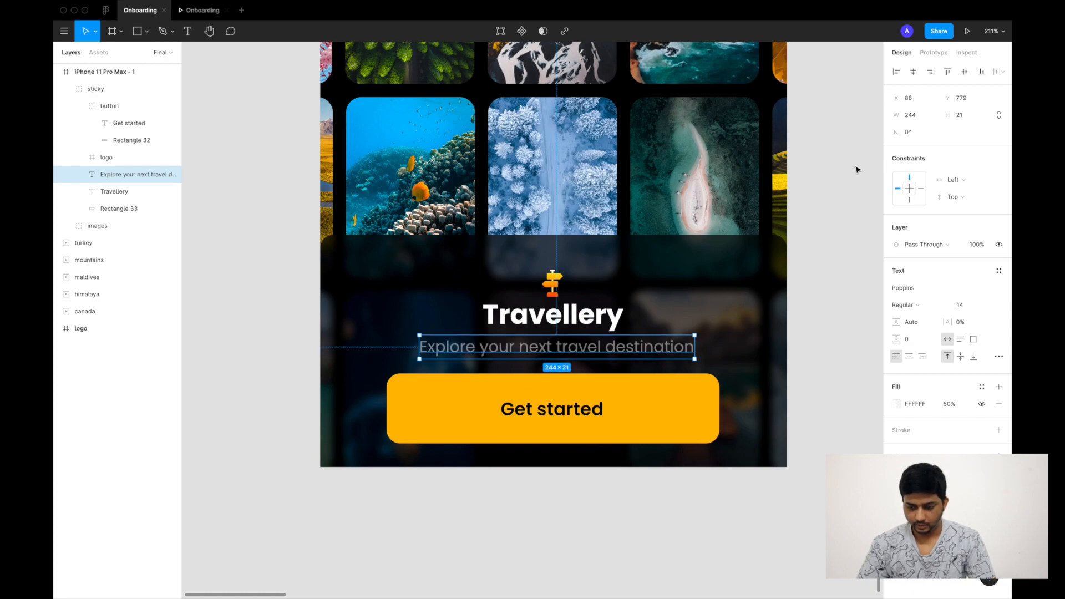
pyautogui.click(913, 72)
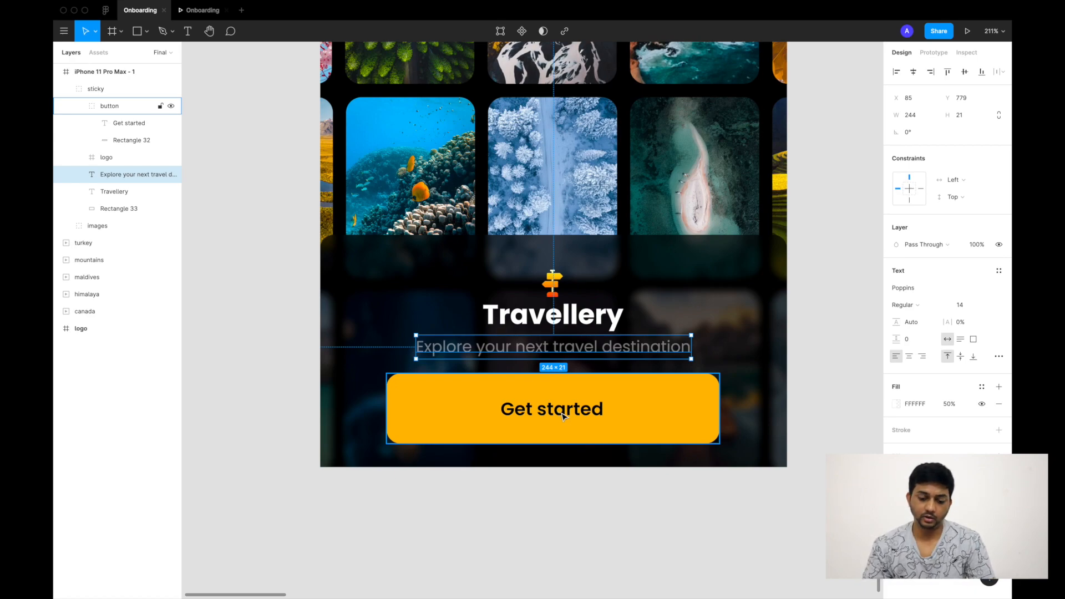
# Set the fill opacity of the sticky group's black background rectangle to 70%
pyautogui.click(368, 286)
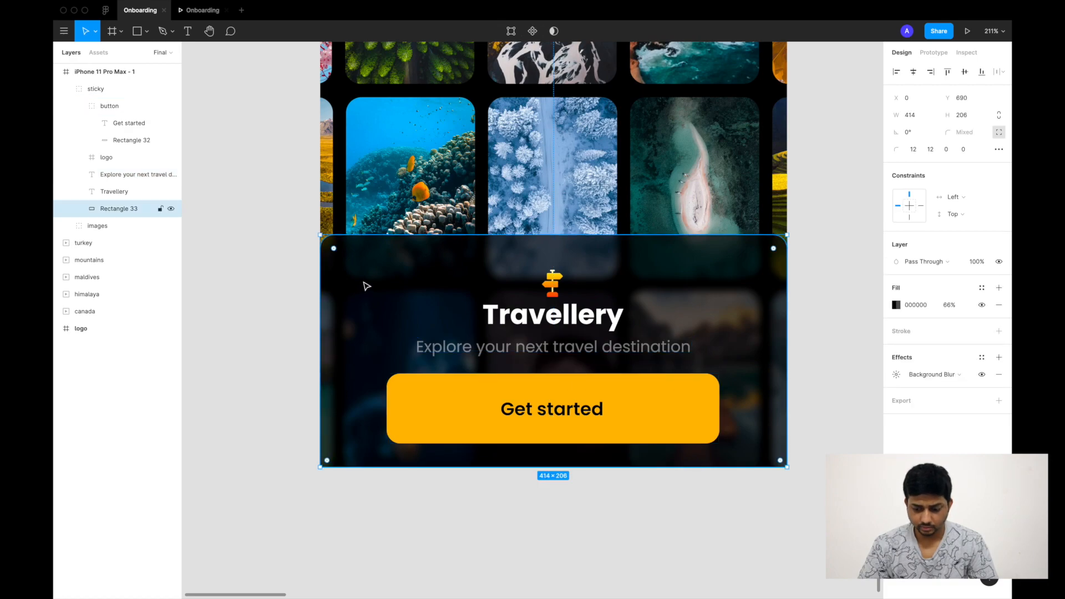
pyautogui.click(950, 306)
pyautogui.write('8')
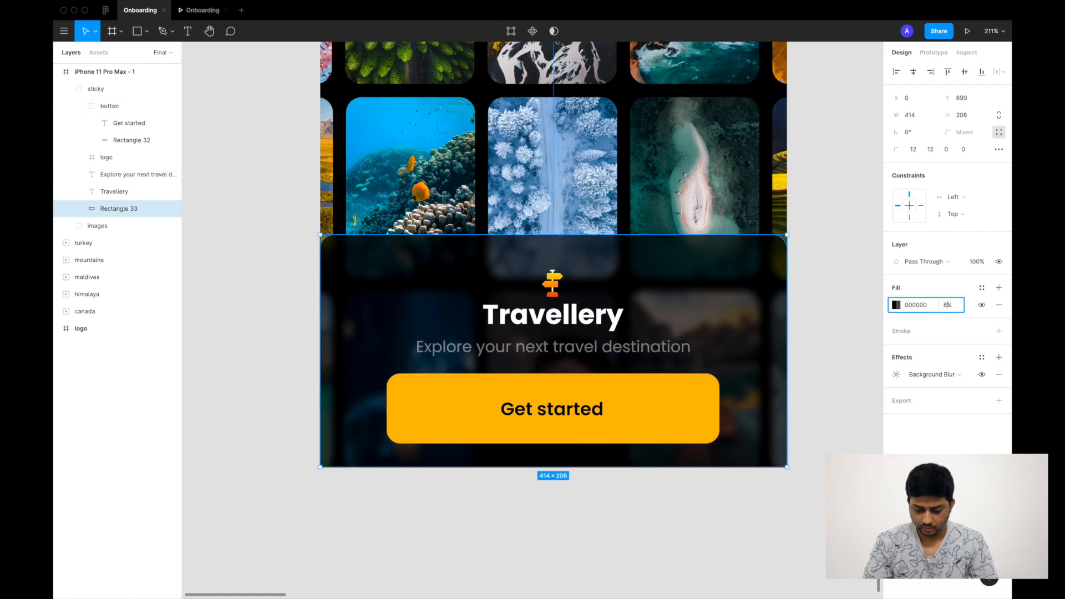
pyautogui.write('70')
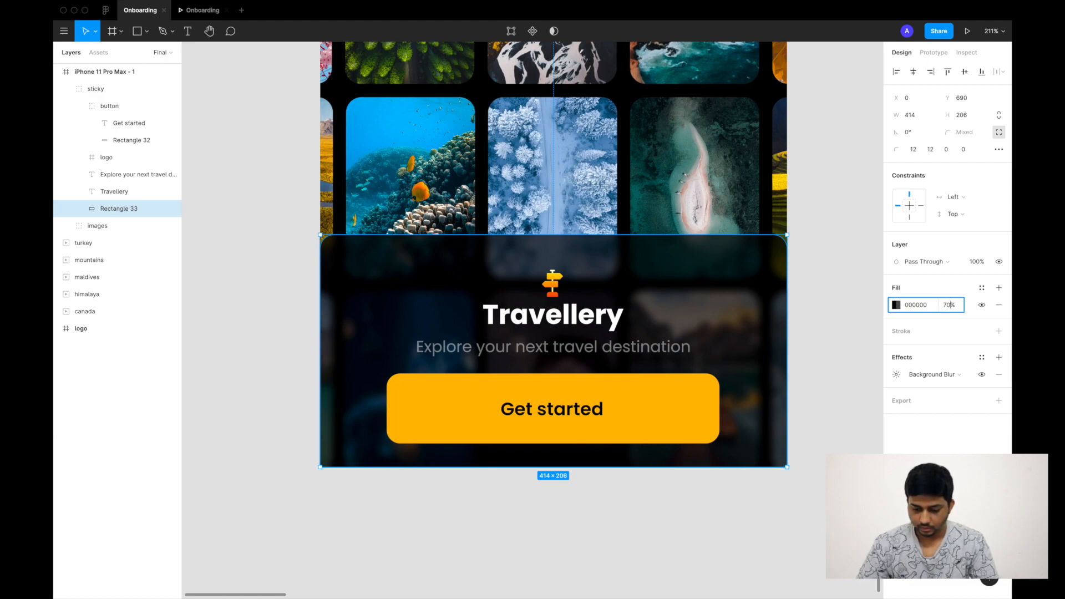
pyautogui.press('Return')
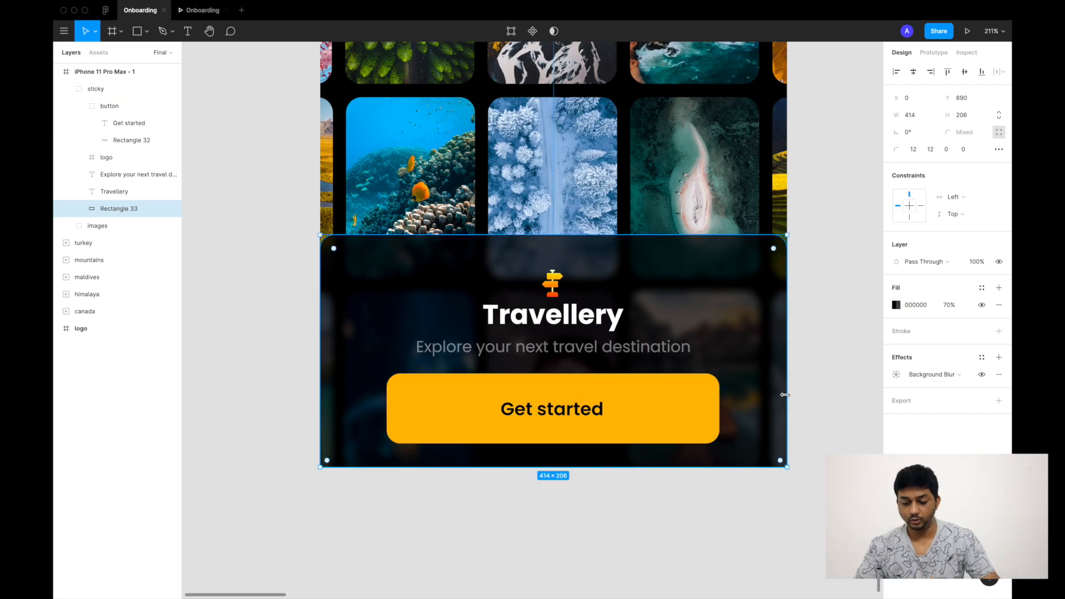
# Fix the position of the whole sticky group when scrolling
pyautogui.scroll(-5, 785, 394)
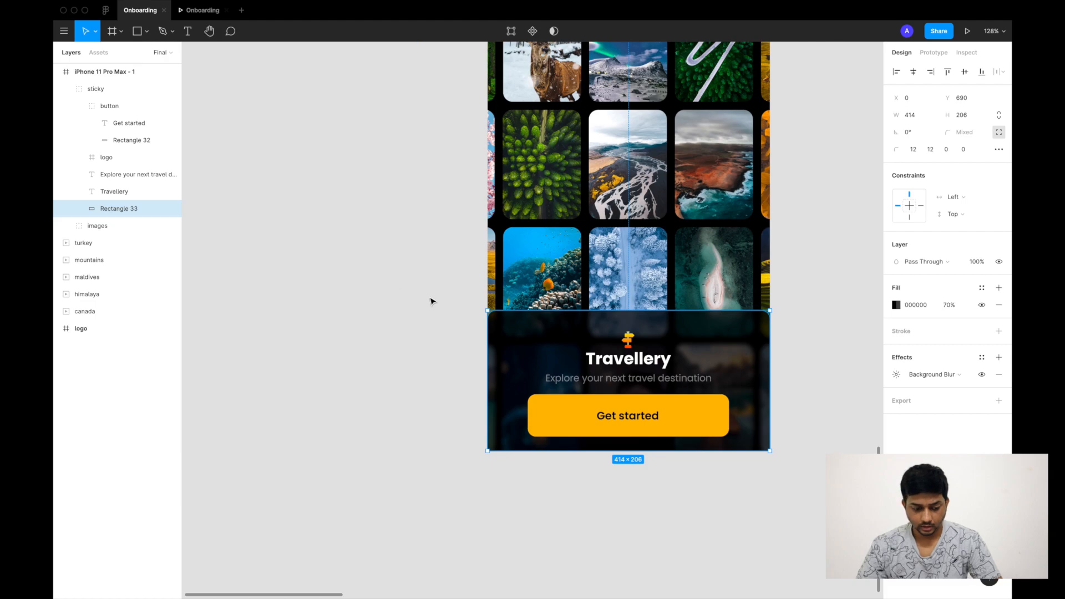
pyautogui.click(364, 314)
pyautogui.click(65, 88)
pyautogui.click(108, 90)
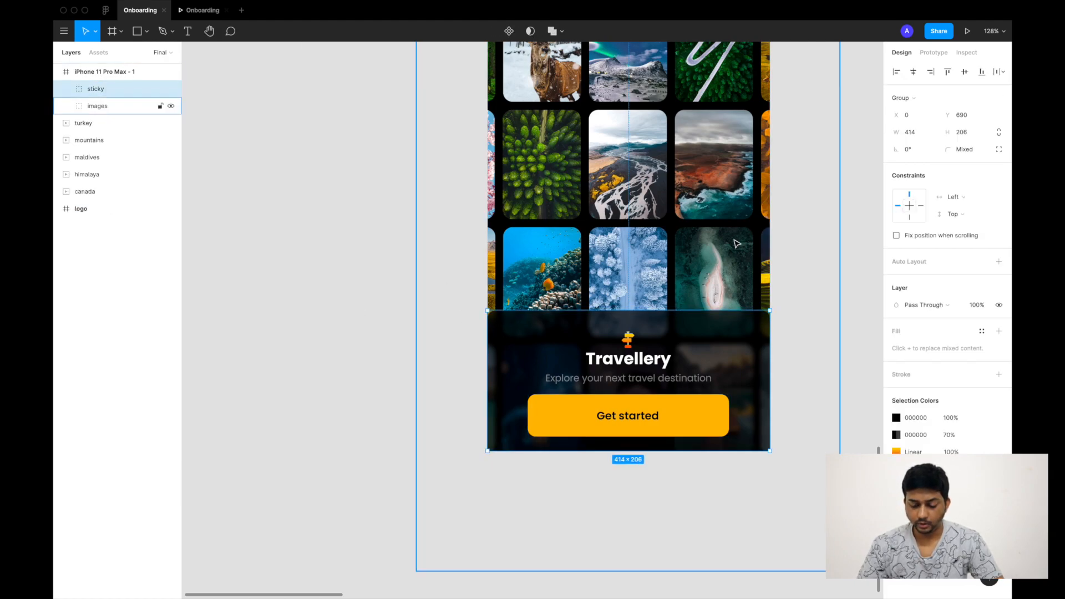
pyautogui.hscroll(3, 659, 353)
pyautogui.scroll(1, 659, 354)
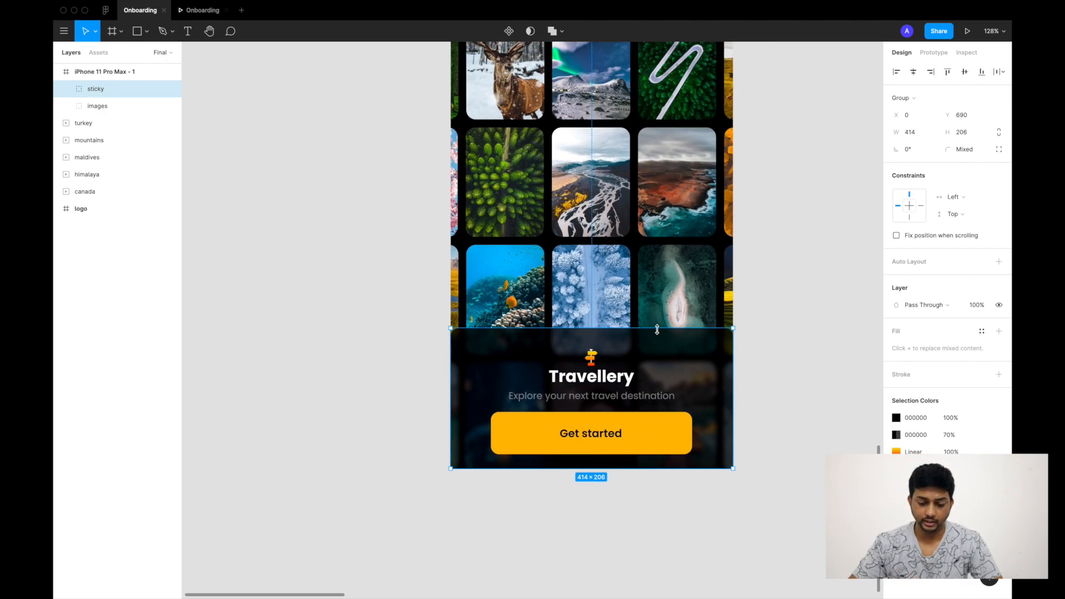
pyautogui.hscroll(4, 657, 329)
pyautogui.scroll(2, 657, 329)
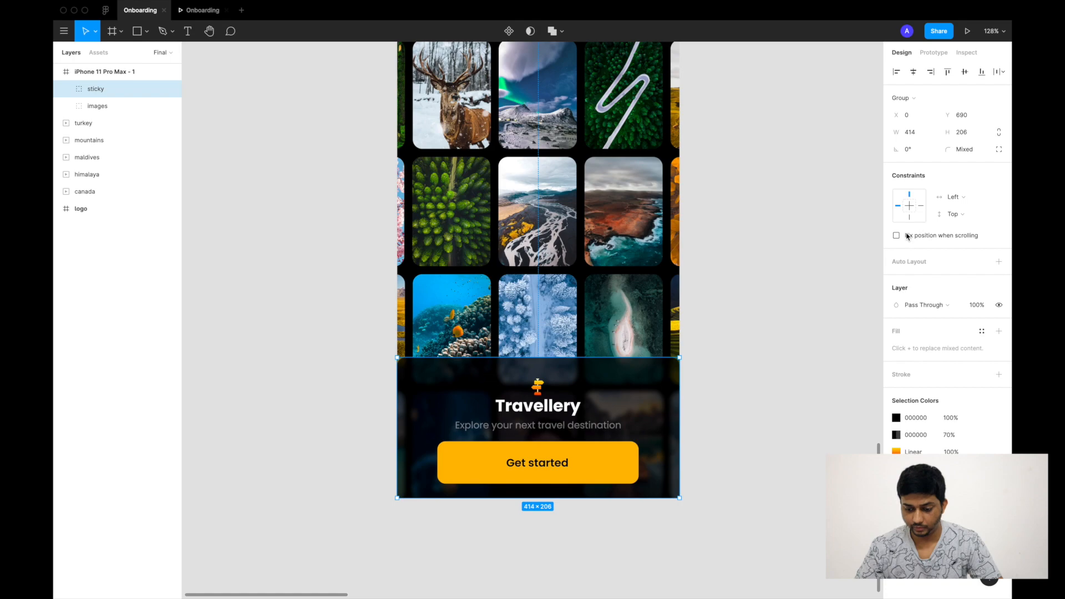
pyautogui.click(896, 236)
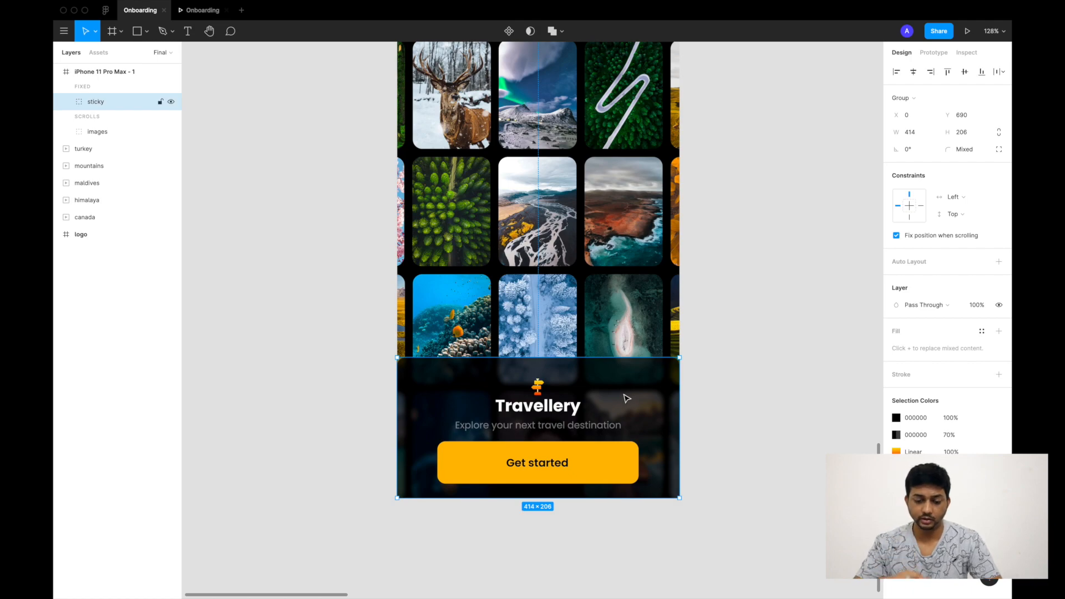
# Check the fixed panel over the scrolling photo grid in the presented prototype and return to the design file
pyautogui.click(219, 12)
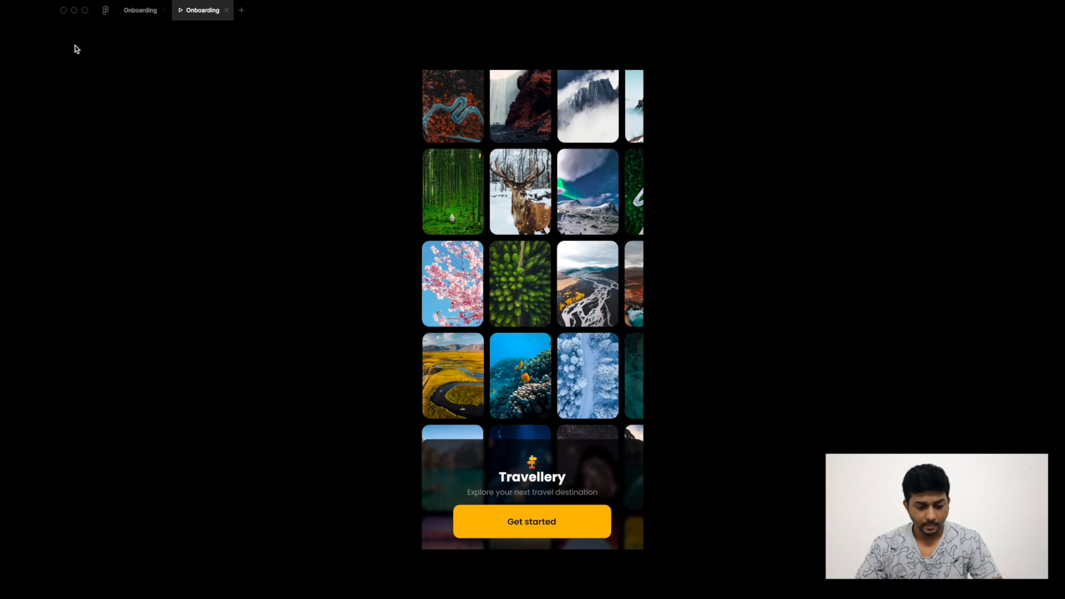
pyautogui.click(140, 10)
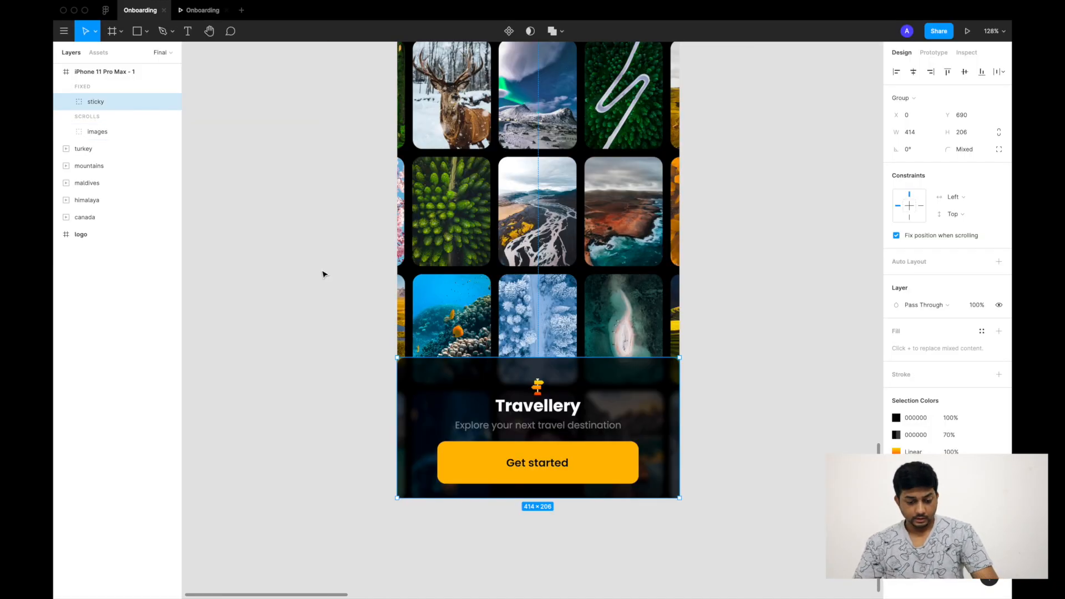
pyautogui.click(324, 273)
# Examine the row of canada, himalaya, maldives, mountains and turkey GIFs placed above the phone frame
pyautogui.click(495, 200)
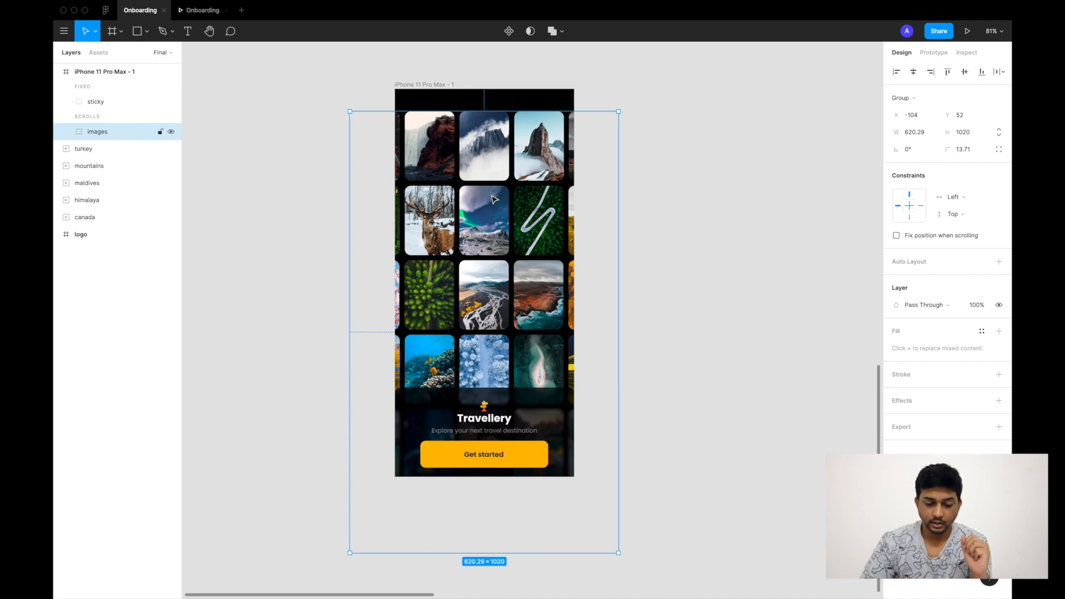
pyautogui.scroll(-3, 492, 199)
pyautogui.scroll(1, 493, 198)
pyautogui.scroll(-3, 493, 199)
pyautogui.scroll(4, 492, 199)
pyautogui.scroll(3, 493, 198)
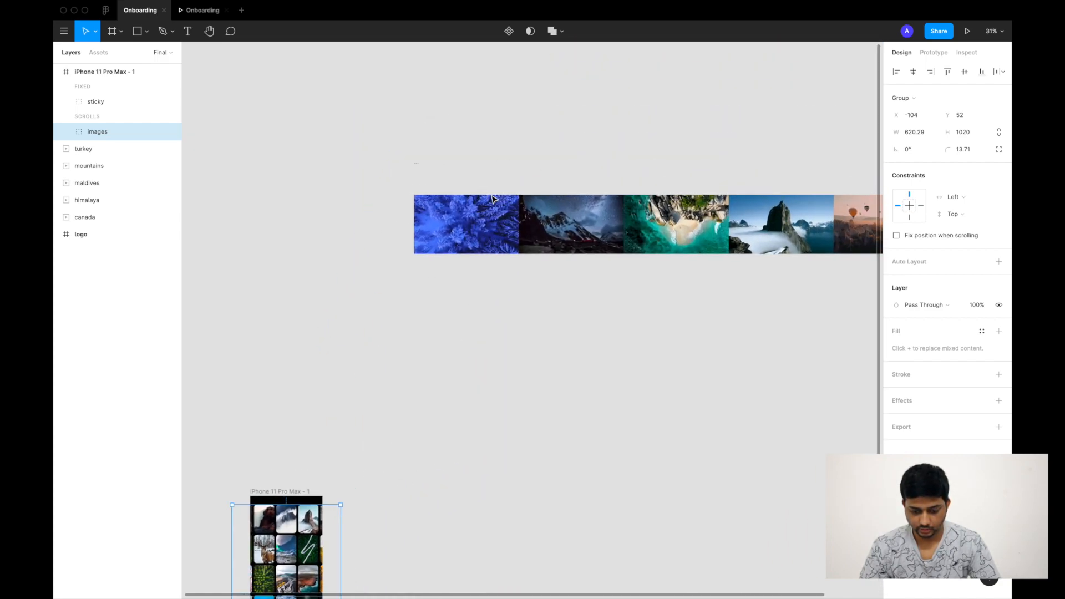
pyautogui.hscroll(-1, 494, 200)
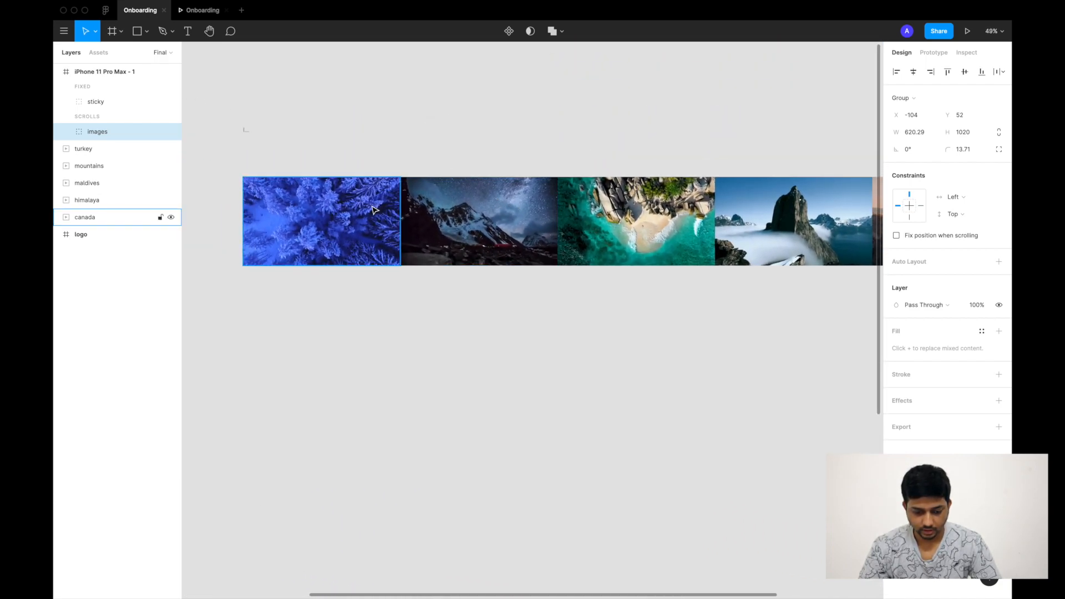
pyautogui.click(368, 206)
pyautogui.hscroll(2, 368, 206)
pyautogui.click(402, 204)
pyautogui.hscroll(3, 403, 205)
pyautogui.click(402, 205)
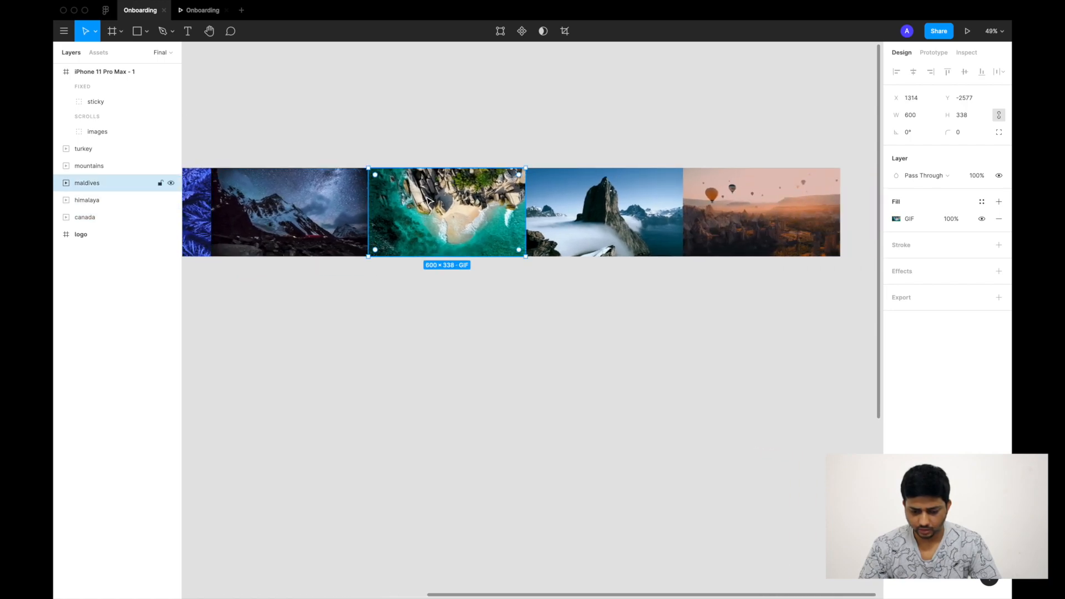
pyautogui.click(588, 205)
pyautogui.click(733, 205)
pyautogui.hscroll(1, 728, 205)
pyautogui.hscroll(-4, 729, 205)
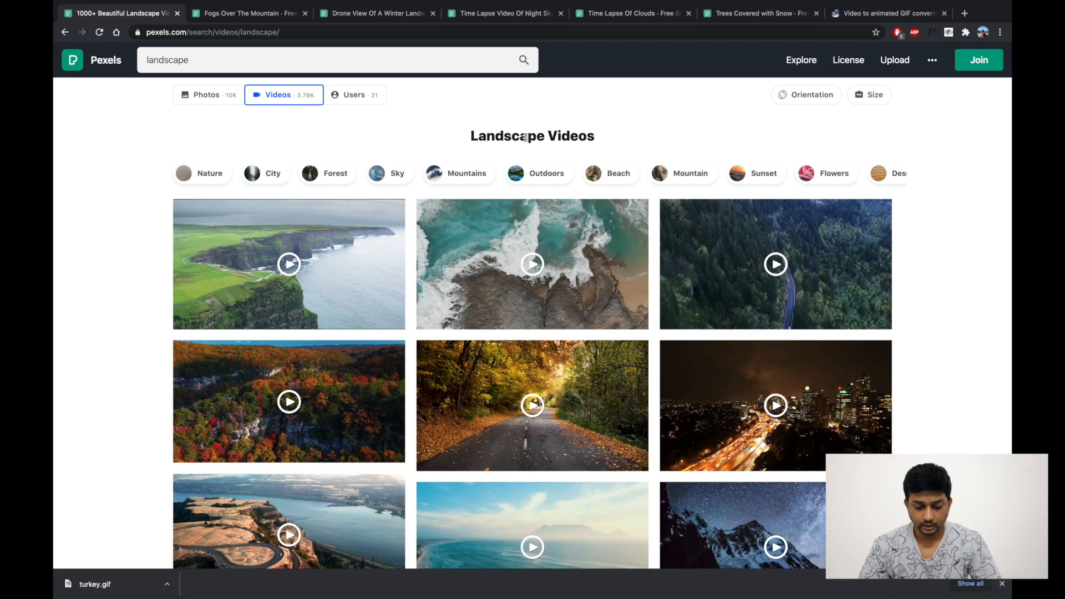
# Switch to Pexels in the browser and look through the landscape videos
pyautogui.scroll(-2, 436, 354)
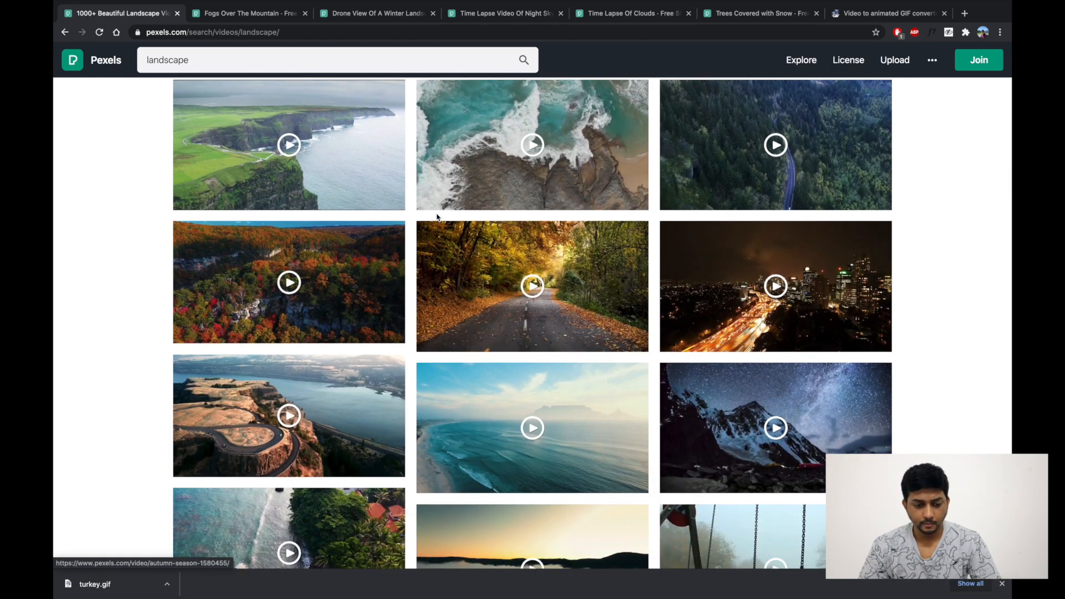
pyautogui.scroll(2, 437, 217)
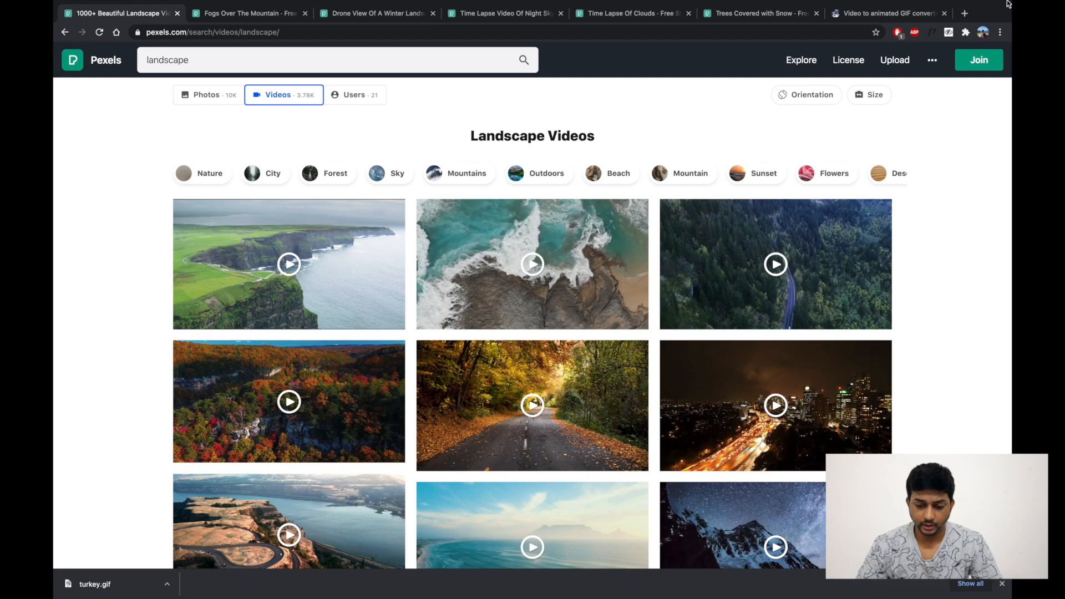
# Go to the ezgif Video to GIF converter and set the frame rate to 25 (max 10 seconds)
pyautogui.click(885, 17)
pyautogui.scroll(4, 333, 222)
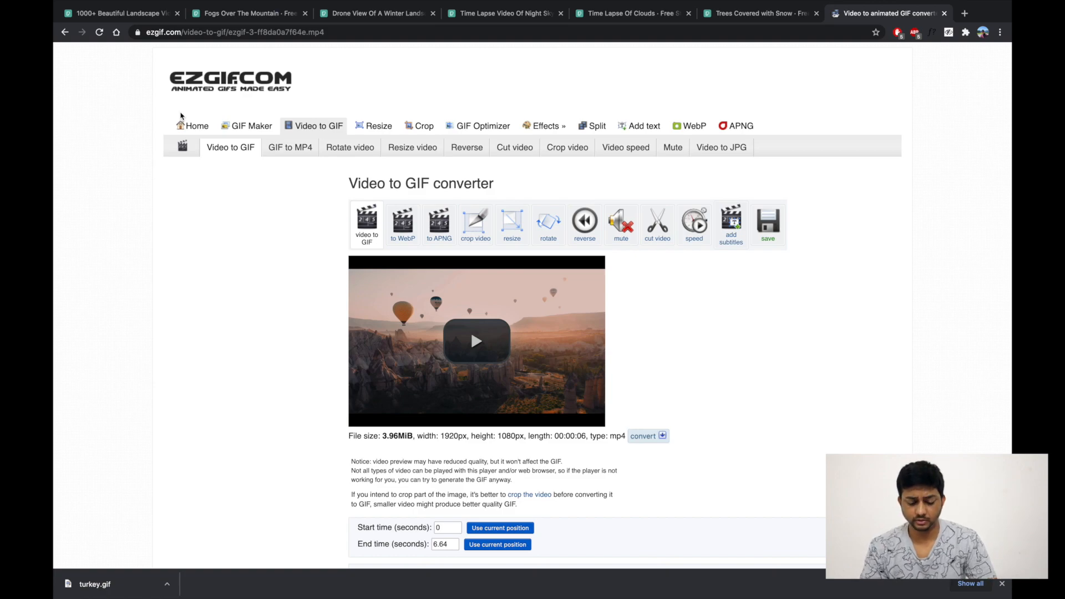
pyautogui.scroll(-2, 179, 114)
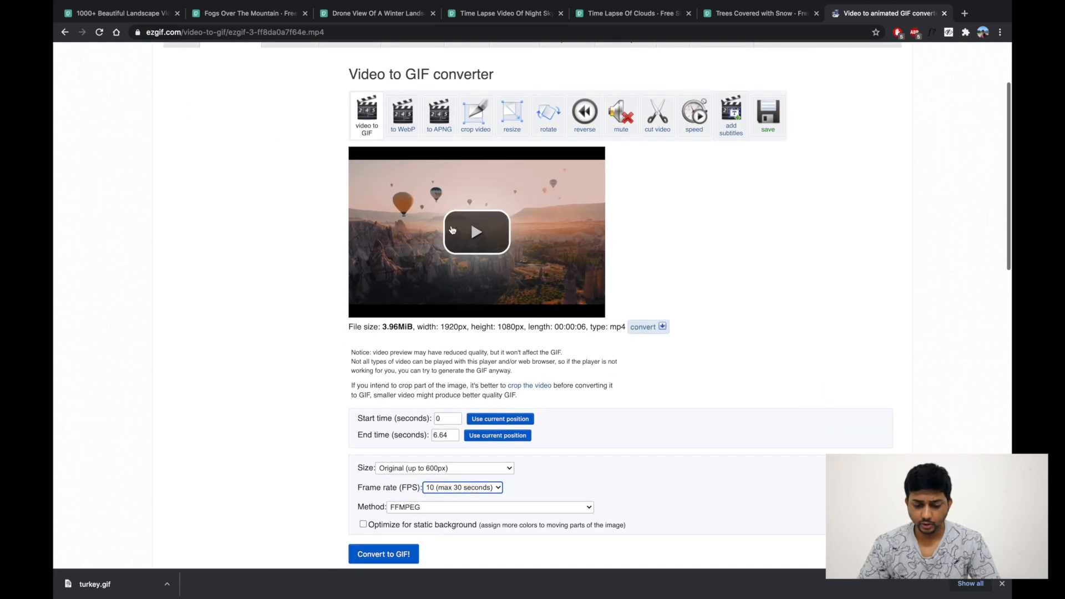
pyautogui.scroll(-3, 452, 231)
pyautogui.scroll(-2, 452, 230)
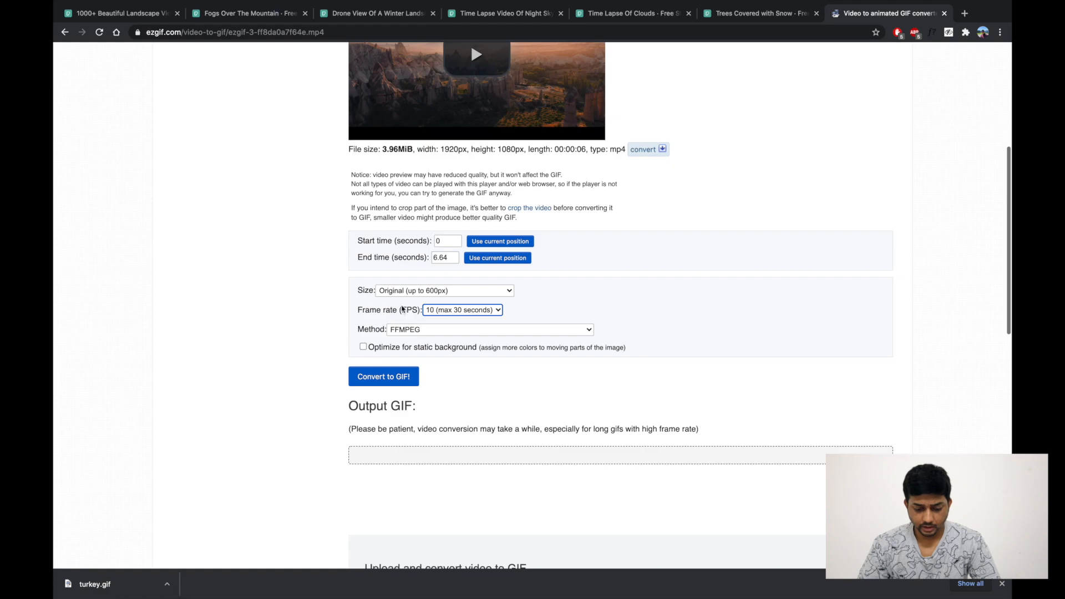
pyautogui.click(499, 311)
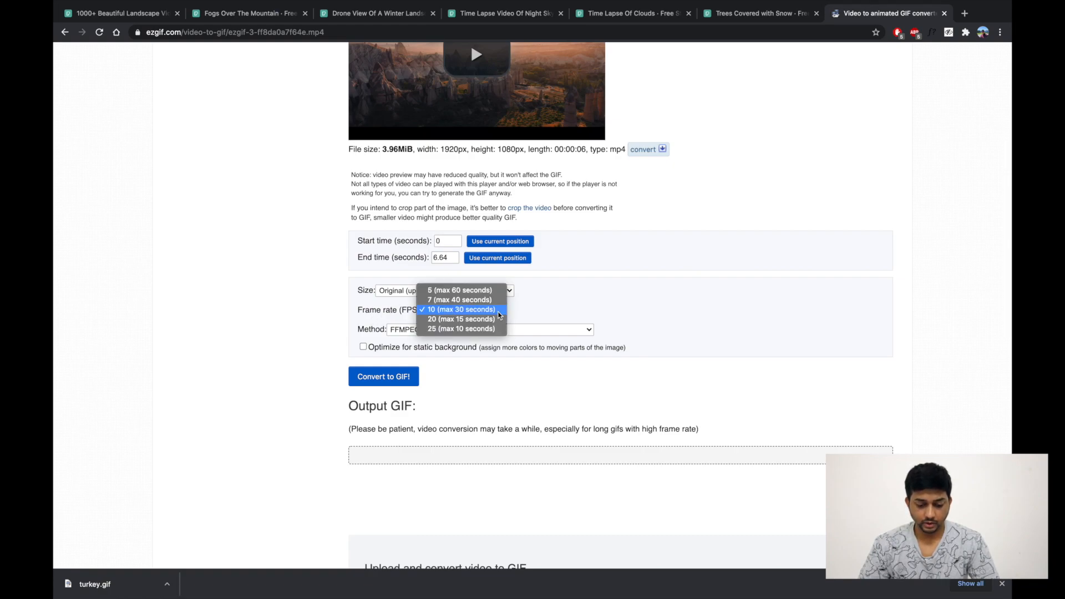
pyautogui.click(470, 329)
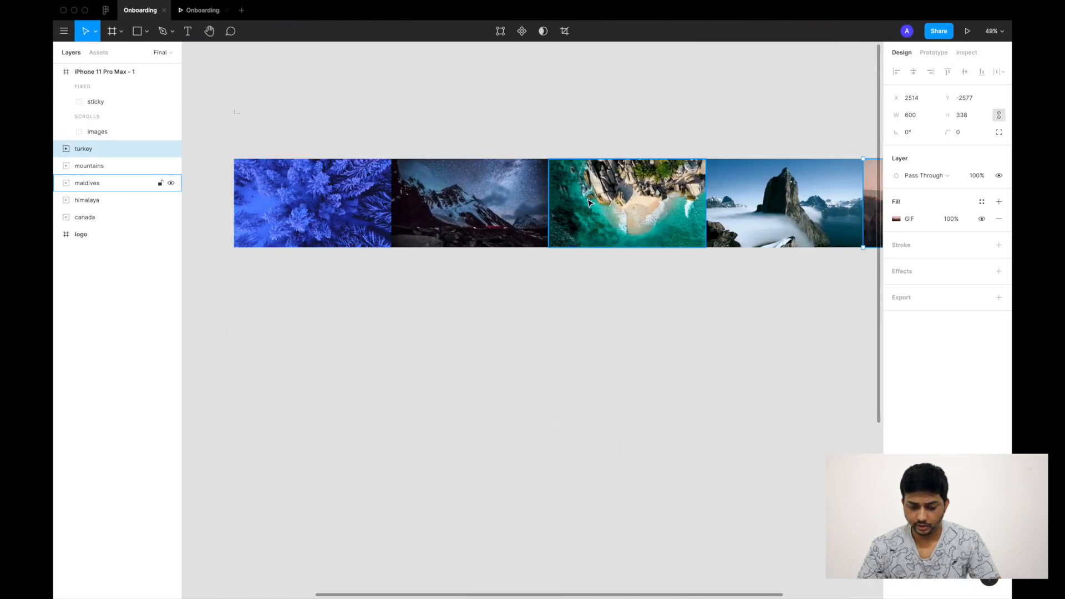
# Switch back to Figma and move the canada GIF out of the image row to beside the iPhone 11 Pro Max - 1 frame
pyautogui.hscroll(2, 667, 196)
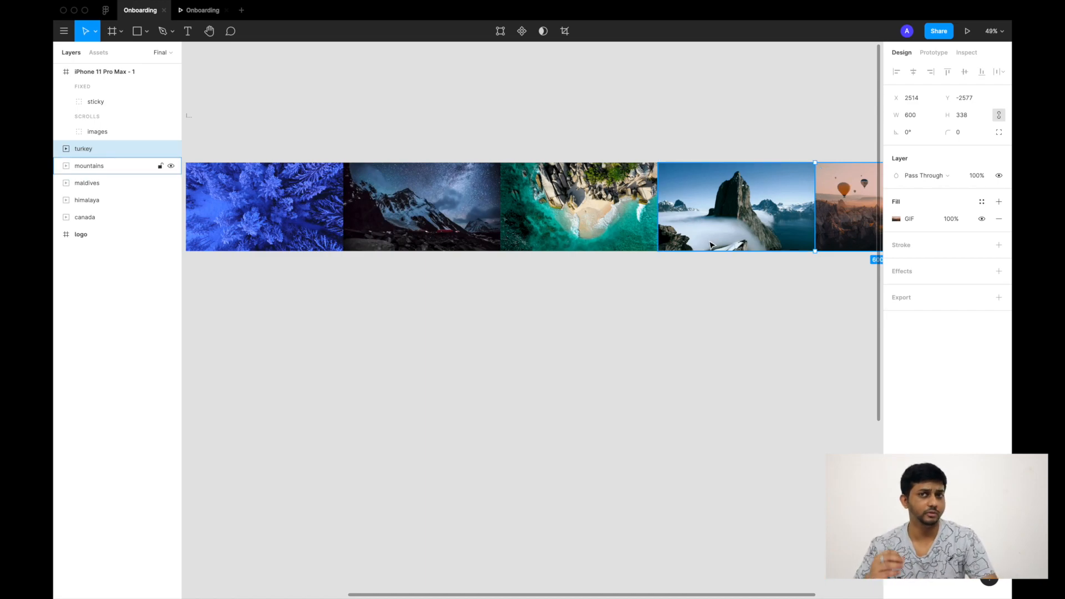
pyautogui.scroll(-5, 712, 245)
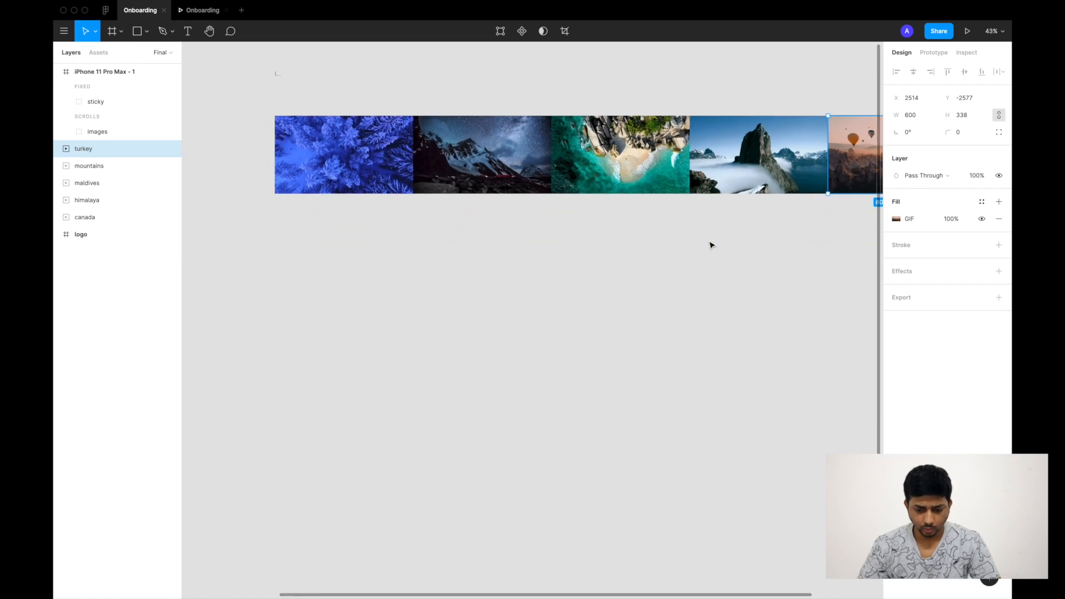
pyautogui.hscroll(-2, 527, 167)
pyautogui.moveTo(497, 163); pyautogui.dragTo(485, 366)
pyautogui.scroll(5, 484, 367)
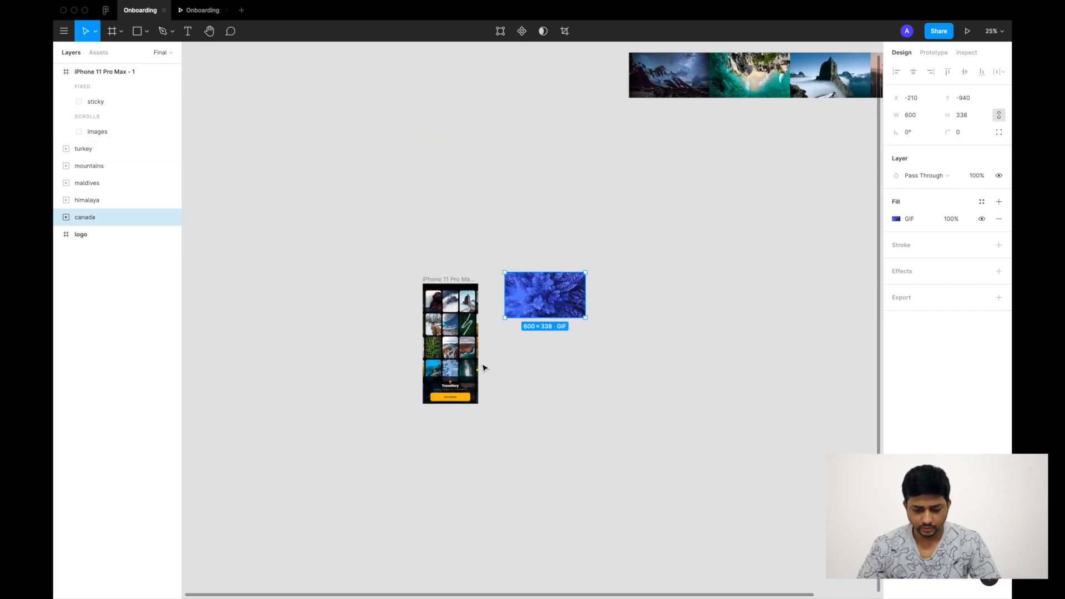
pyautogui.scroll(-4, 610, 250)
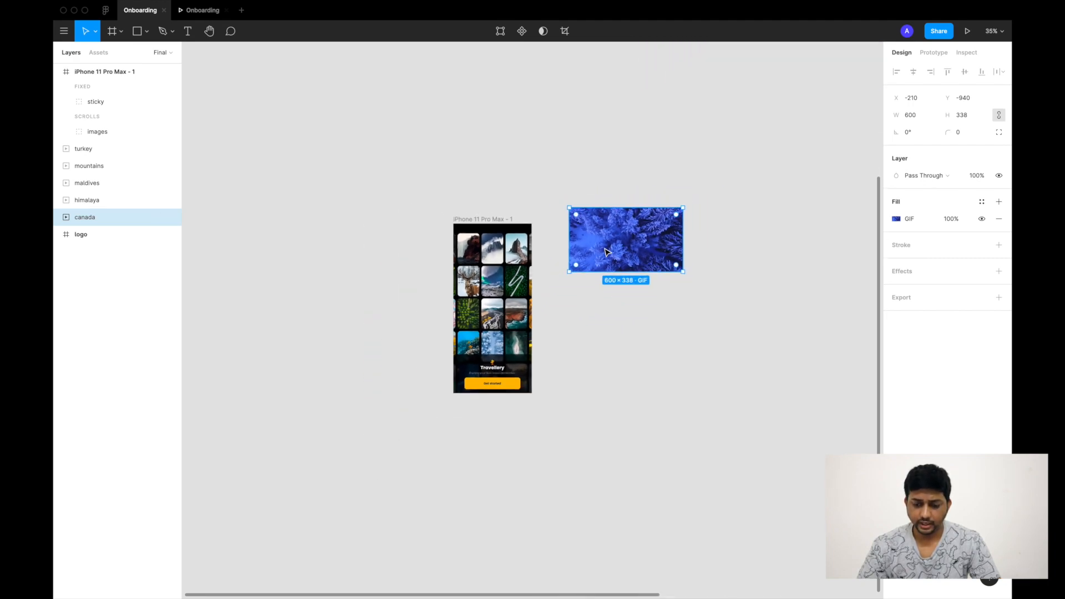
# Move the himalaya, maldives, mountains and turkey GIFs together so their row sits just below the canada GIF, beside the phone frame
pyautogui.moveTo(590, 76); pyautogui.dragTo(883, 139)
pyautogui.moveTo(606, 115); pyautogui.dragTo(518, 309)
pyautogui.scroll(5, 519, 310)
pyautogui.scroll(5, 519, 309)
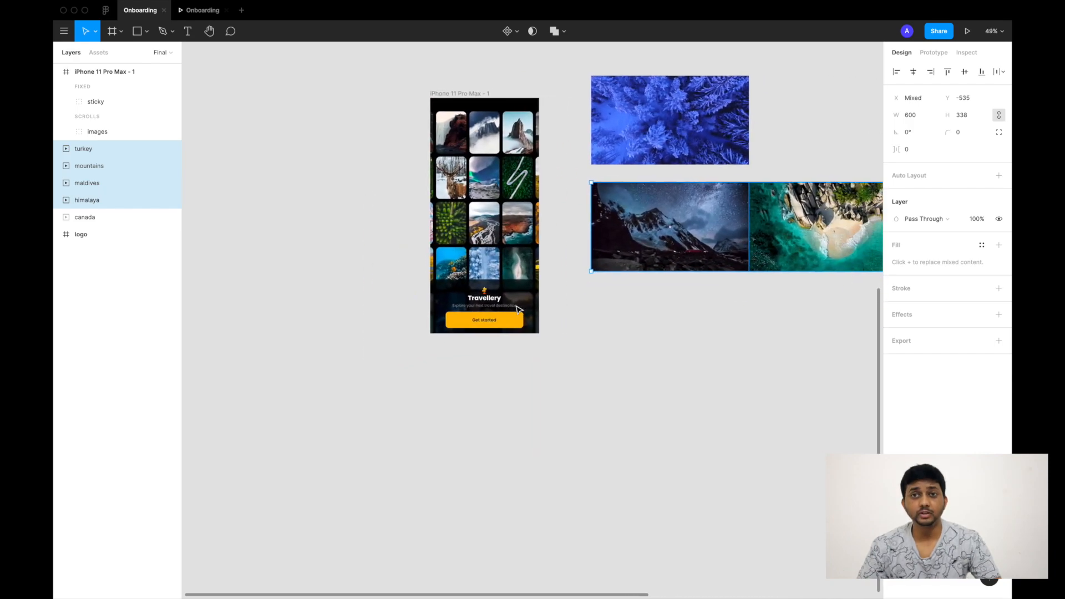
pyautogui.click(627, 390)
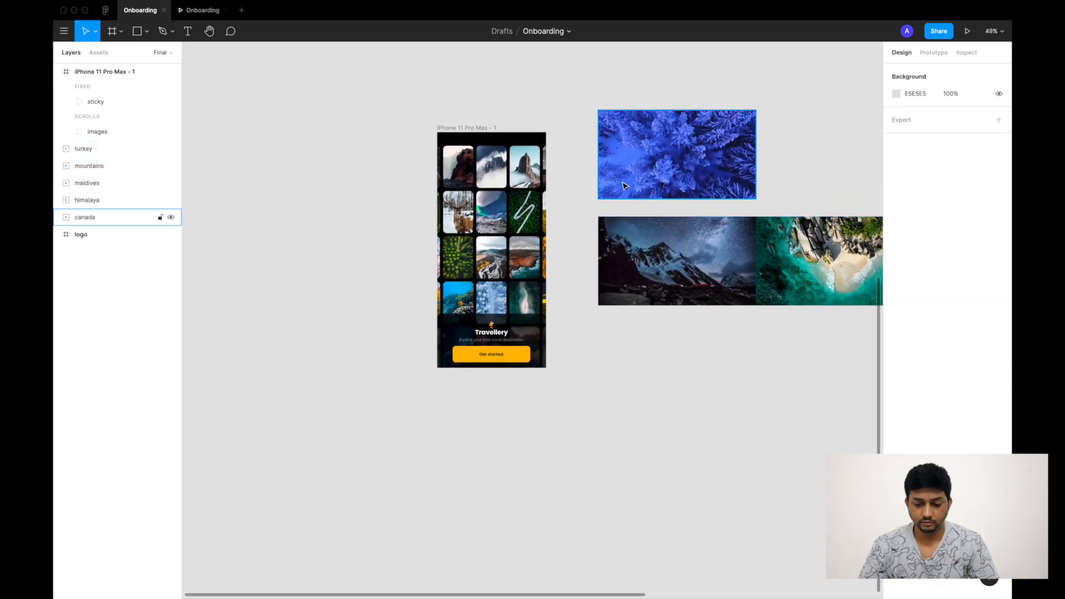
# Cut the himalaya GIF and paste it into the images group above the aurora photo in the grid's second row
pyautogui.scroll(3, 610, 222)
pyautogui.hscroll(-2, 450, 173)
pyautogui.scroll(2, 450, 173)
pyautogui.hscroll(2, 587, 221)
pyautogui.scroll(-4, 594, 221)
pyautogui.scroll(3, 671, 332)
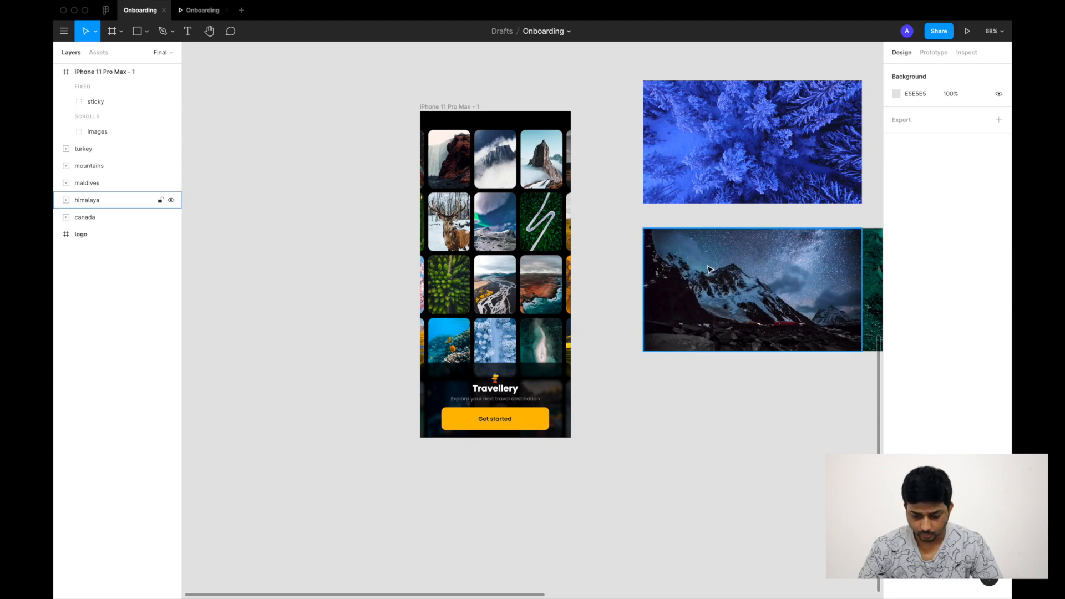
pyautogui.click(687, 265)
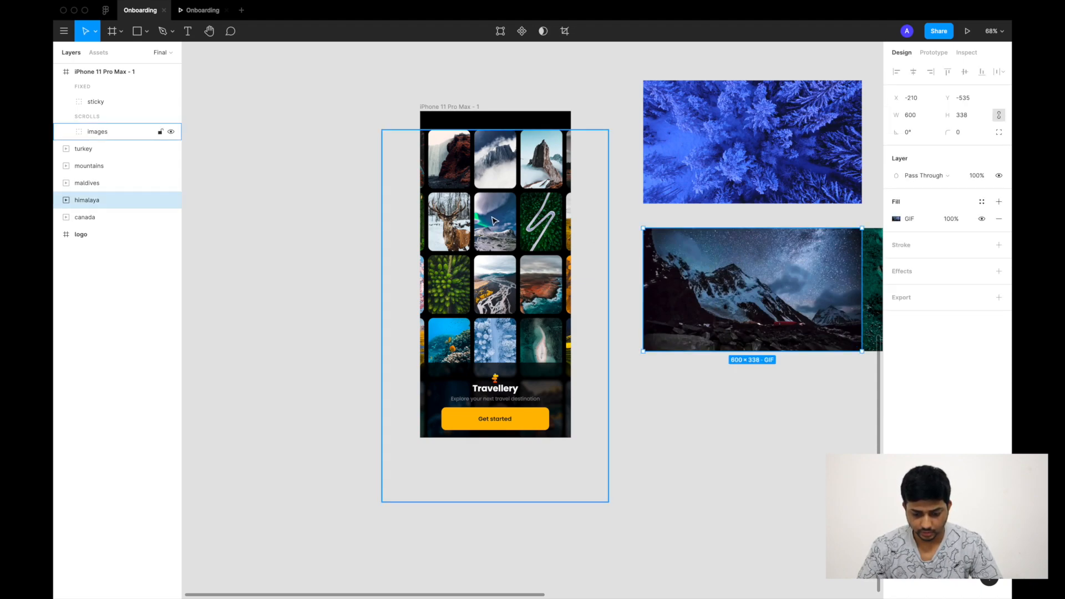
pyautogui.press('Delete')
pyautogui.scroll(5, 488, 229)
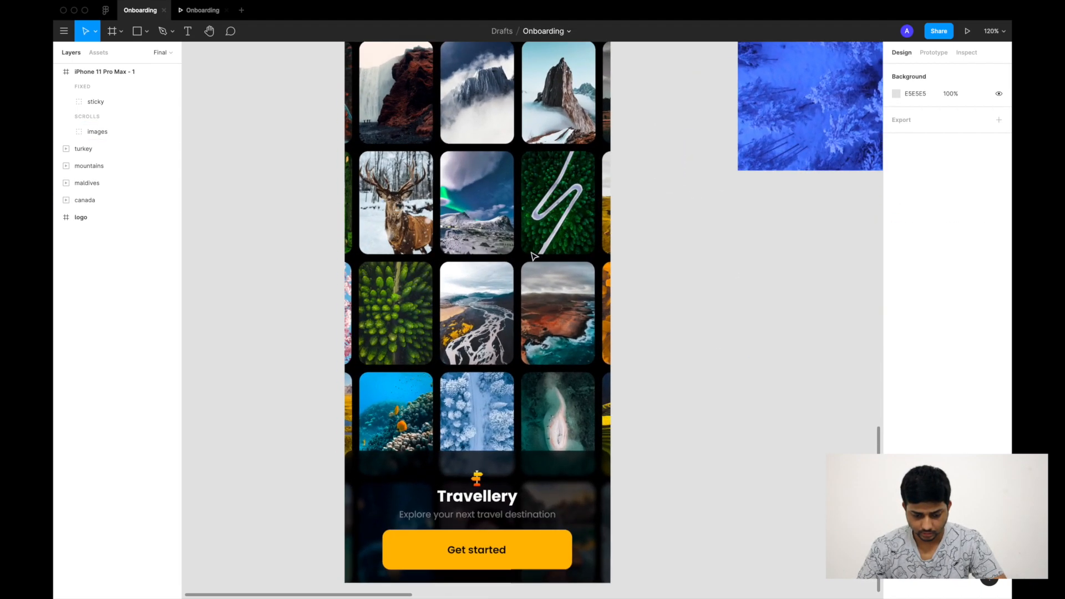
pyautogui.click(516, 228)
pyautogui.doubleClick(517, 229)
pyautogui.scroll(3, 517, 228)
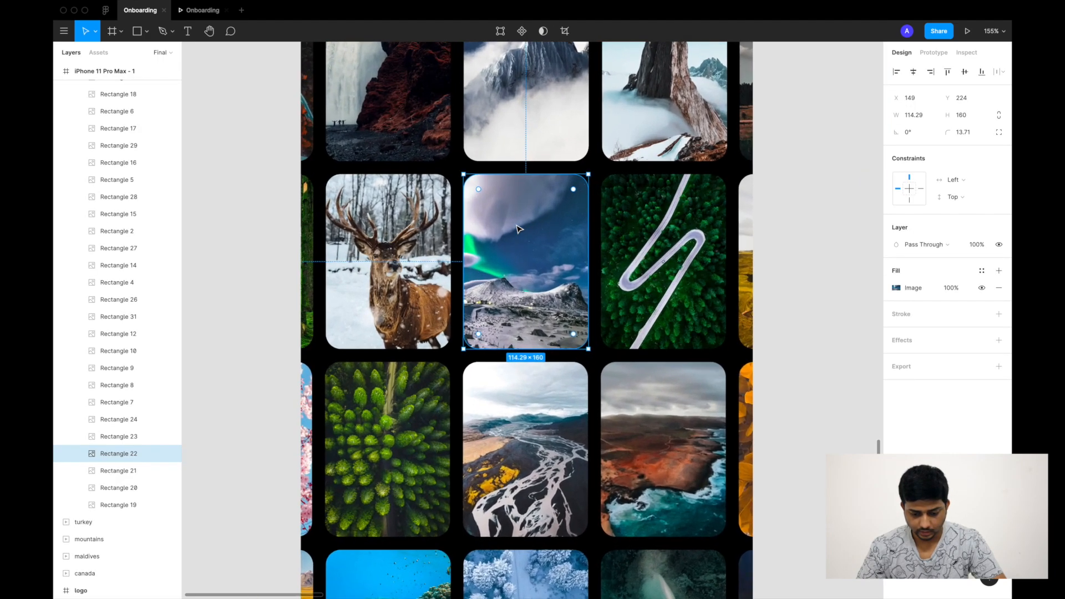
pyautogui.hotkey('ctrl', 'v')
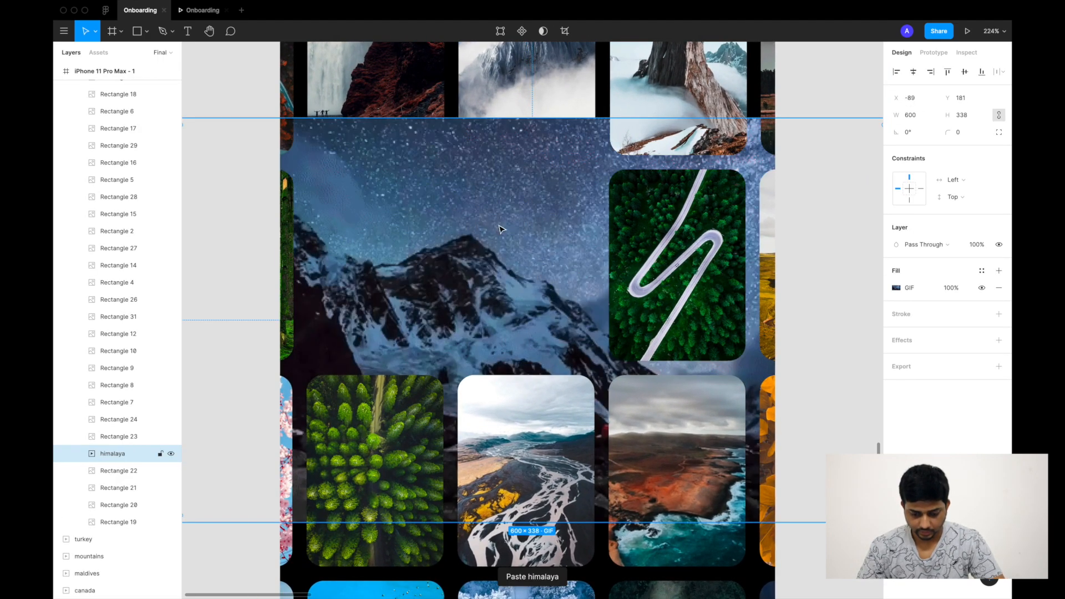
# Crop the himalaya GIF to 115 × 160 so it covers the aurora photo tile, and set its corner radius to 12
pyautogui.scroll(-3, 582, 230)
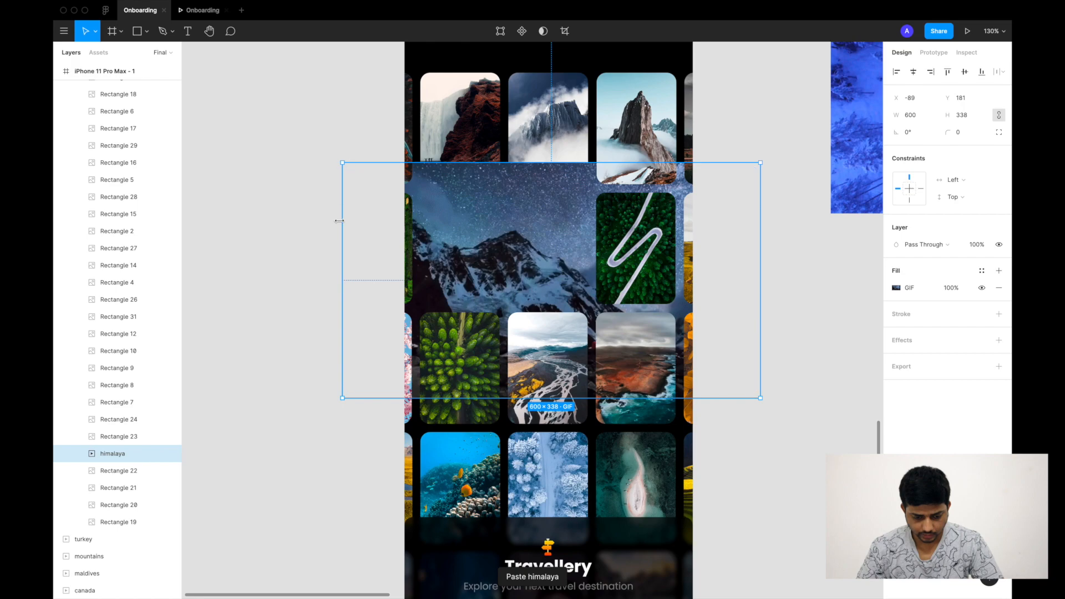
pyautogui.moveTo(339, 220); pyautogui.dragTo(508, 246)
pyautogui.moveTo(760, 249); pyautogui.dragTo(589, 253)
pyautogui.moveTo(543, 162); pyautogui.dragTo(543, 193)
pyautogui.moveTo(553, 394); pyautogui.dragTo(553, 304)
pyautogui.click(959, 132)
pyautogui.write('12')
pyautogui.press('Return')
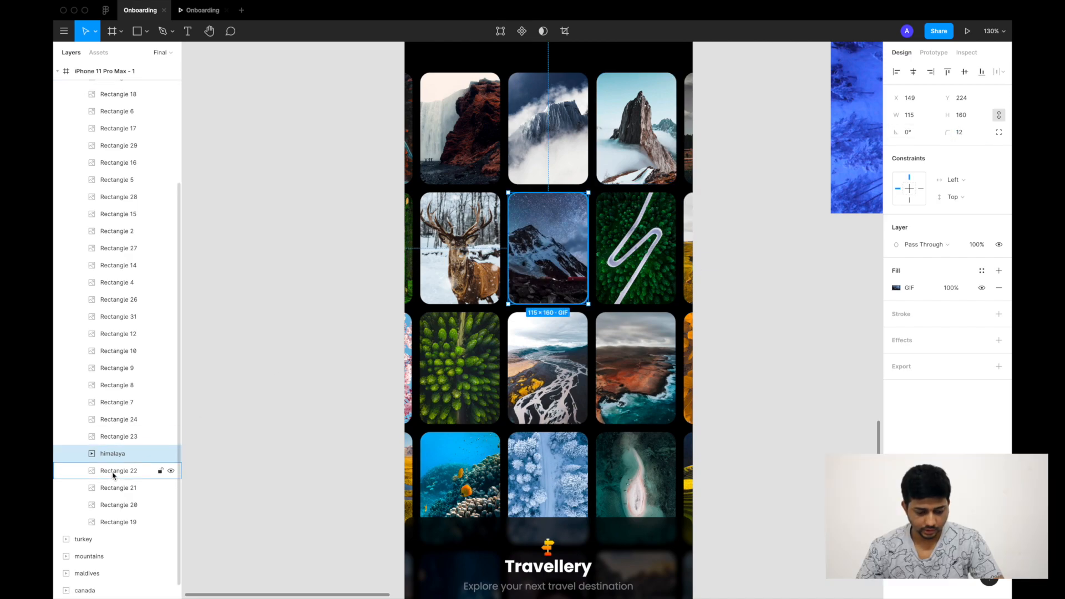
# Delete the Rectangle 22 aurora photo beneath the himalaya GIF
pyautogui.click(114, 472)
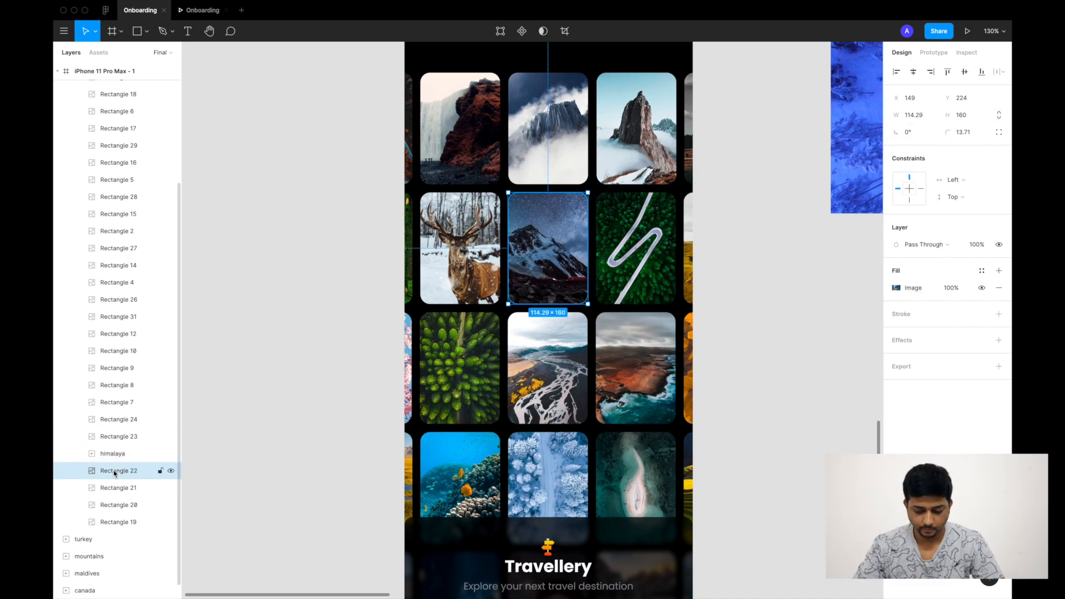
pyautogui.press('Delete')
pyautogui.click(114, 454)
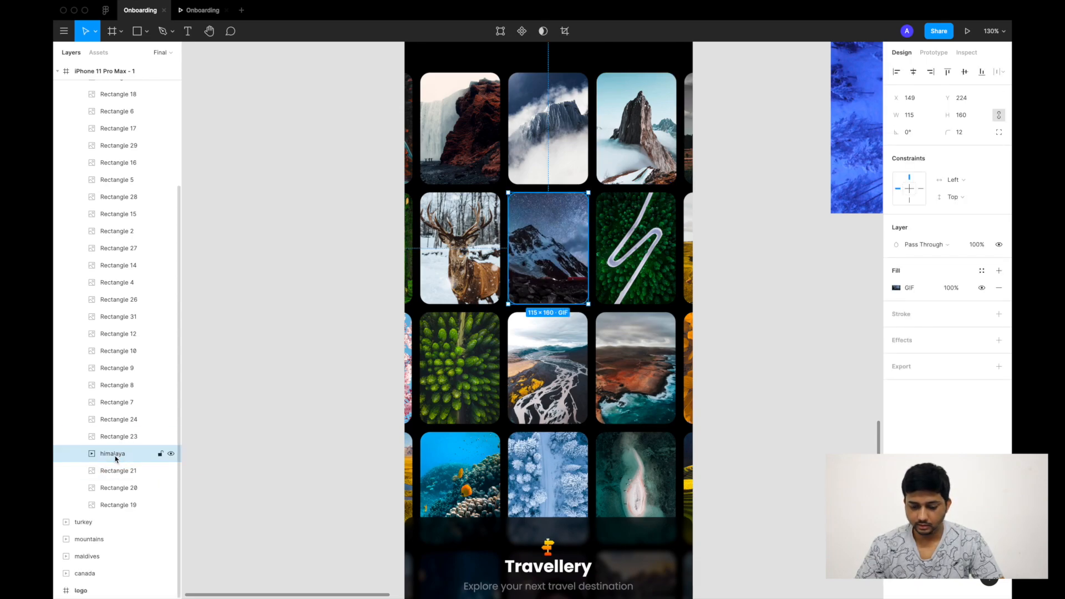
pyautogui.scroll(5, 590, 266)
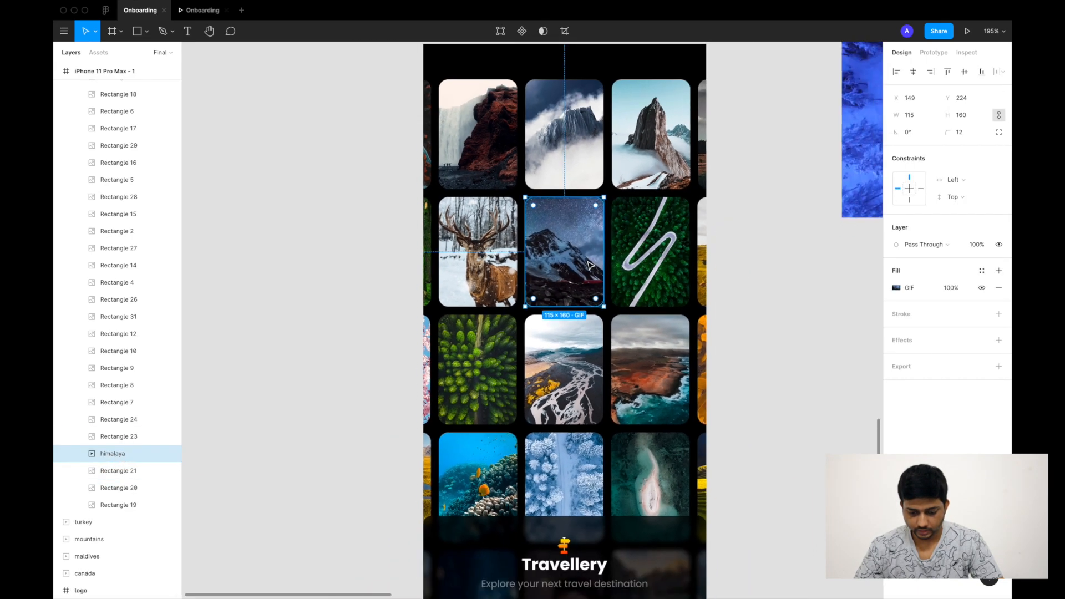
pyautogui.click(734, 264)
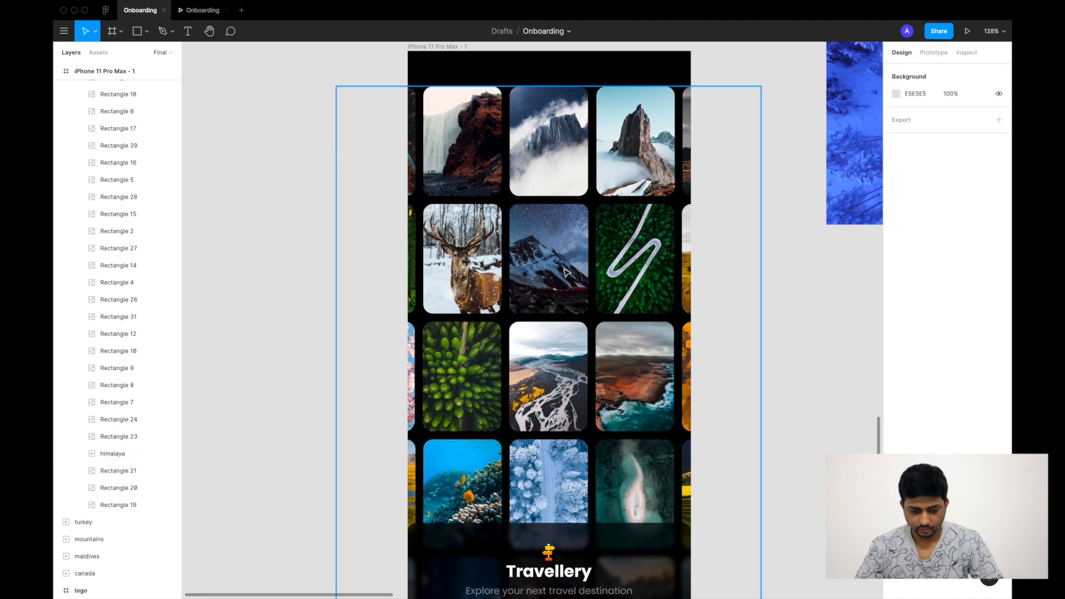
# Present the iPhone 11 Pro Max - 1 frame to check the himalaya GIF playing in the grid, and return to the design file
pyautogui.scroll(2, 566, 271)
pyautogui.click(425, 73)
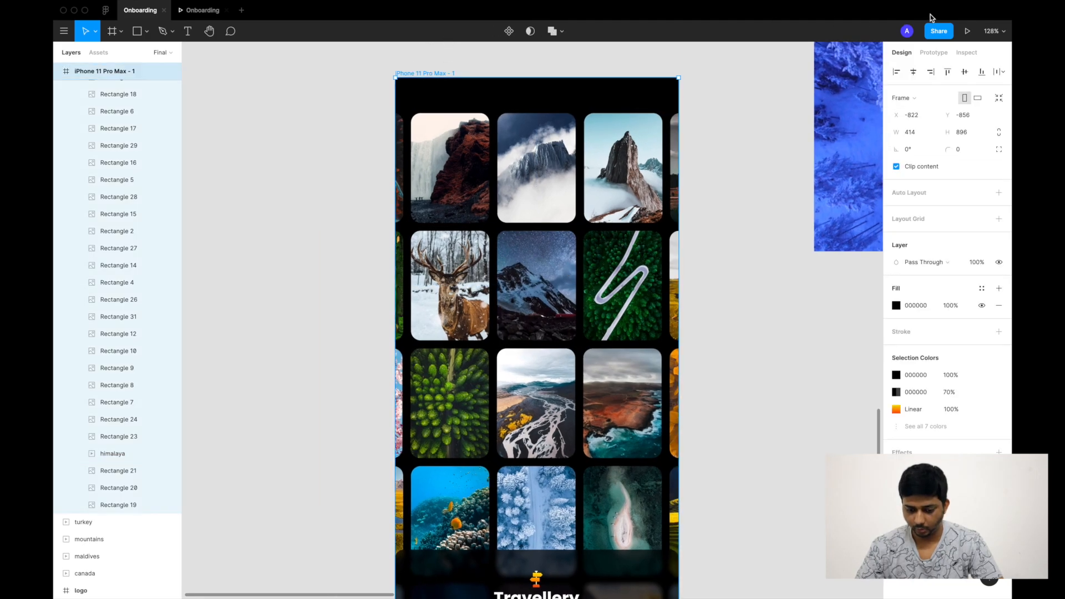
pyautogui.click(967, 31)
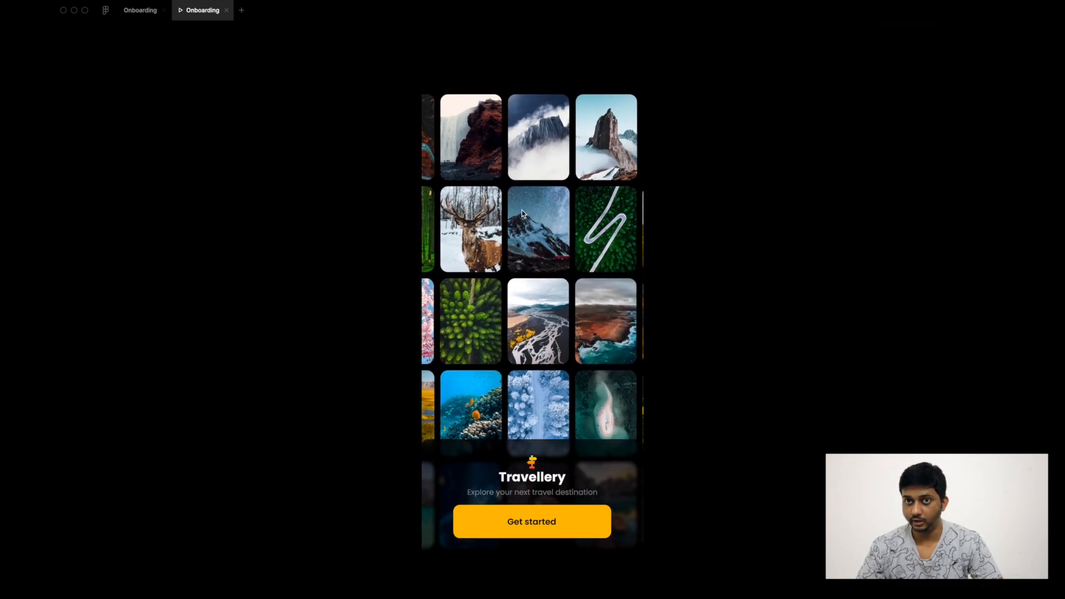
pyautogui.click(141, 10)
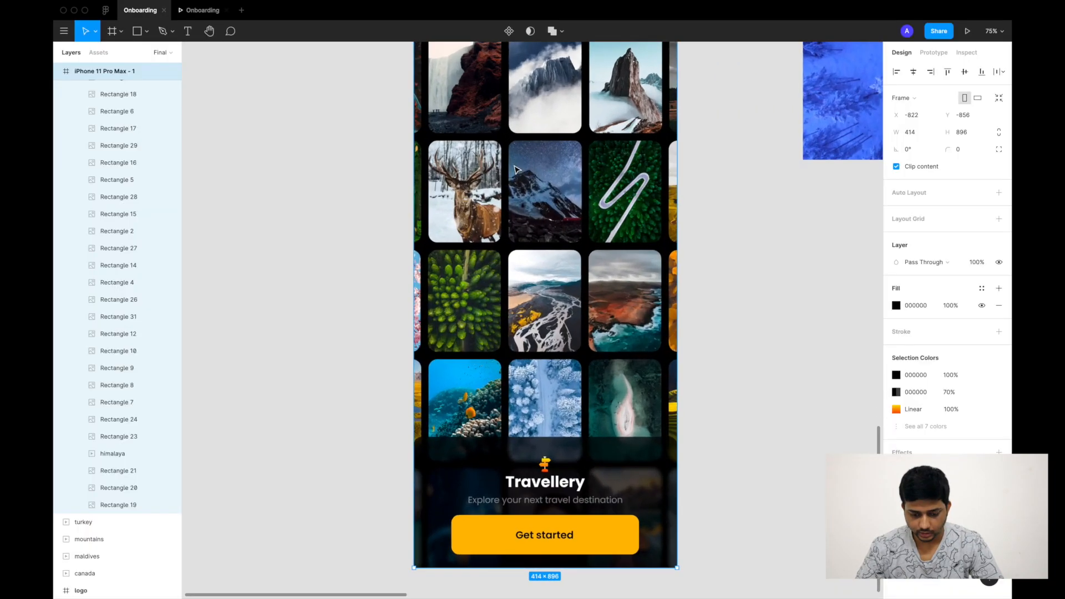
# Add a text reading "The Himalaya" over the lower part of the himalaya tile and fill it white (FFFFFF)
pyautogui.click(544, 174)
pyautogui.scroll(5, 537, 202)
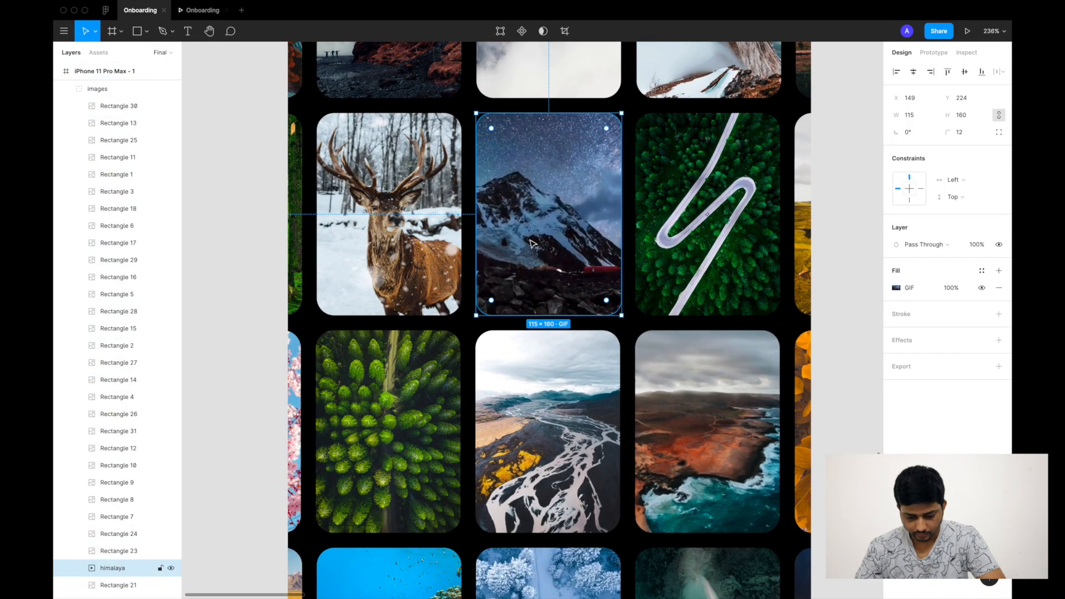
pyautogui.press('t')
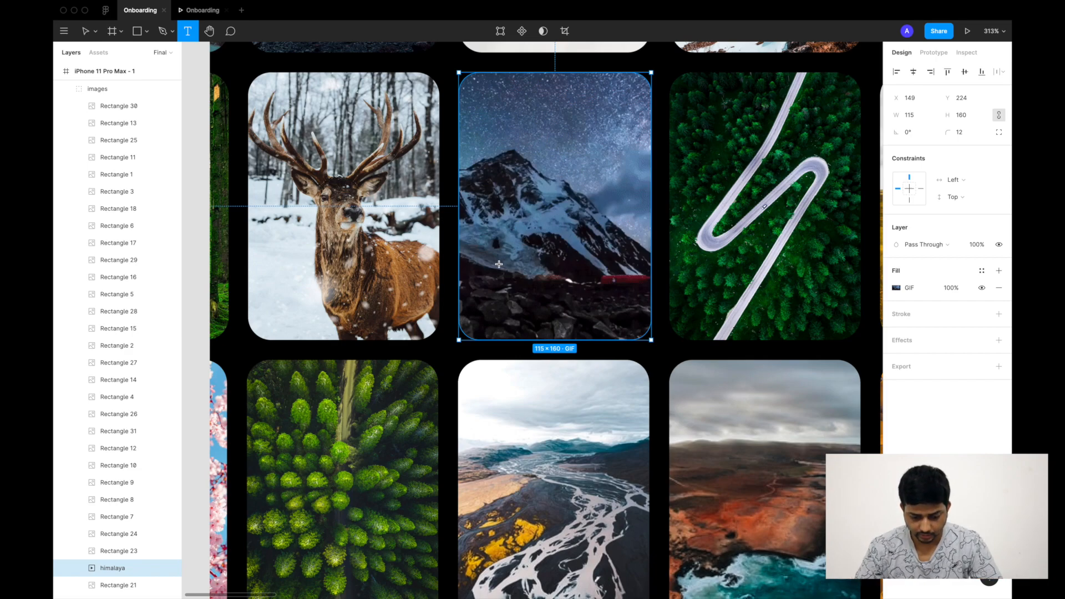
pyautogui.moveTo(496, 263); pyautogui.dragTo(611, 291)
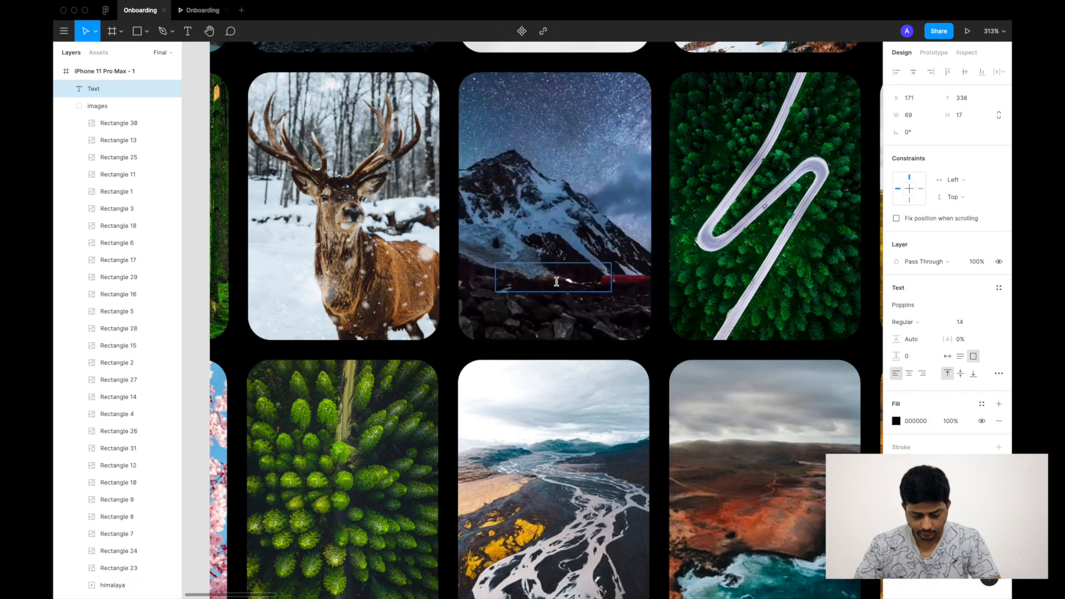
pyautogui.write('The Himalaya')
pyautogui.press('Escape')
pyautogui.click(897, 421)
pyautogui.moveTo(830, 418); pyautogui.dragTo(754, 327)
# Set the "The Himalaya" text to auto width, size 12 and a bolder Poppins weight
pyautogui.doubleClick(612, 281)
pyautogui.click(960, 321)
pyautogui.write('12')
pyautogui.click(905, 322)
pyautogui.click(910, 348)
# Duplicate the title below itself as "India" and move both text layers into the images group, near the himalaya tile's lower edge
pyautogui.moveTo(566, 280); pyautogui.dragTo(559, 327)
pyautogui.write('India')
pyautogui.press('super+alt+comma')
pyautogui.press('super+a')
pyautogui.keyDown('shift'); pyautogui.click(566, 261); pyautogui.keyUp('shift')
pyautogui.press('super+x')
pyautogui.keyDown('super'); pyautogui.click(566, 261); pyautogui.keyUp('super')
pyautogui.press('super+v')
pyautogui.moveTo(568, 290); pyautogui.dragTo(570, 292)
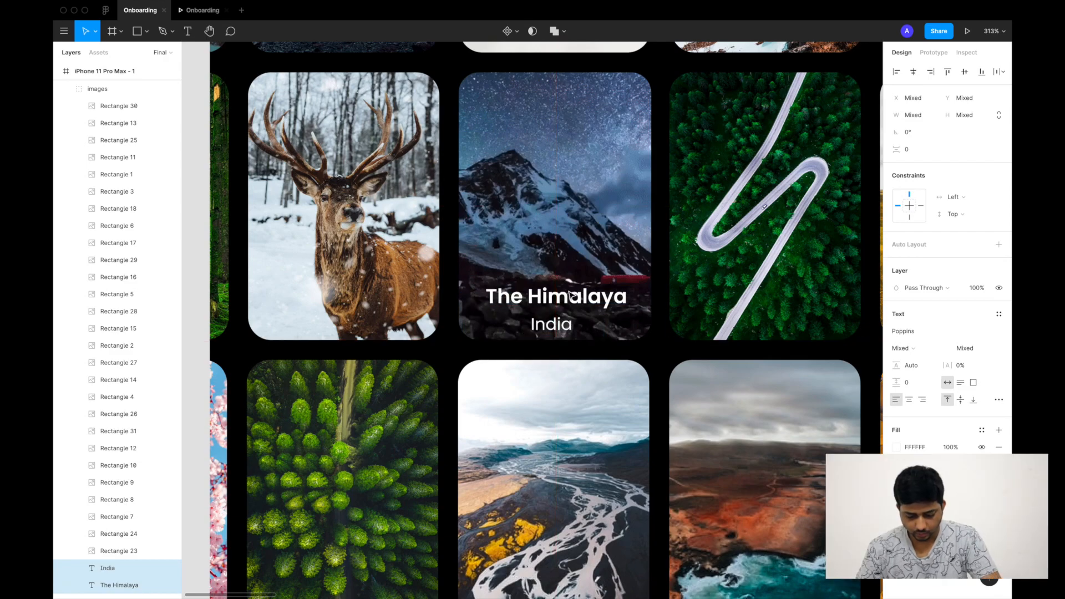
# Draw a 115 × 42 rectangle over the lower part of the himalaya tile and move it into the images group
pyautogui.press('r')
pyautogui.moveTo(459, 270)
pyautogui.mouseDown()
pyautogui.moveTo(555, 321)
pyautogui.moveTo(572, 347)
pyautogui.moveTo(652, 343)
pyautogui.mouseUp()
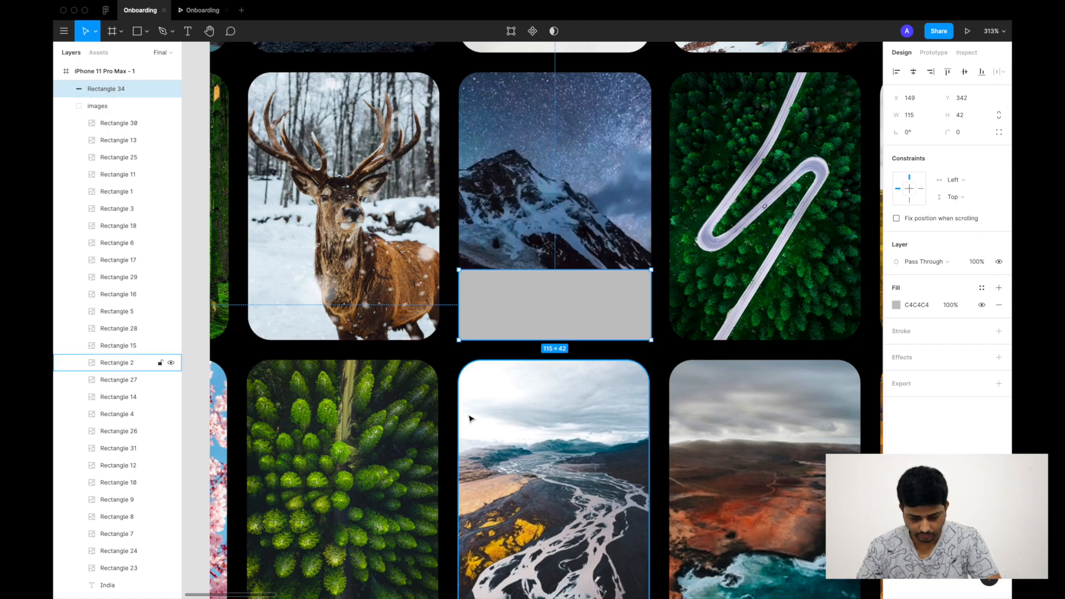
pyautogui.press('Delete')
pyautogui.click(539, 298)
pyautogui.press('super+v')
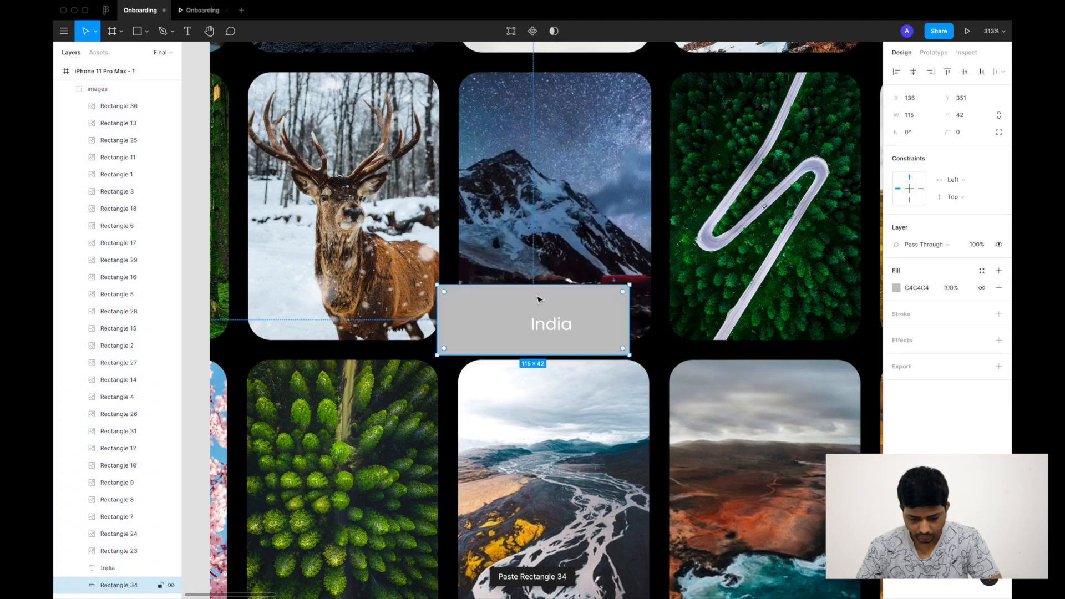
# Align the rectangle with the himalaya tile's lower edge and stack it between the text layers and the himalaya GIF
pyautogui.moveTo(494, 309); pyautogui.dragTo(513, 294)
pyautogui.scroll(-3, 108, 543)
pyautogui.moveTo(114, 517); pyautogui.dragTo(113, 540)
pyautogui.scroll(3, 500, 350)
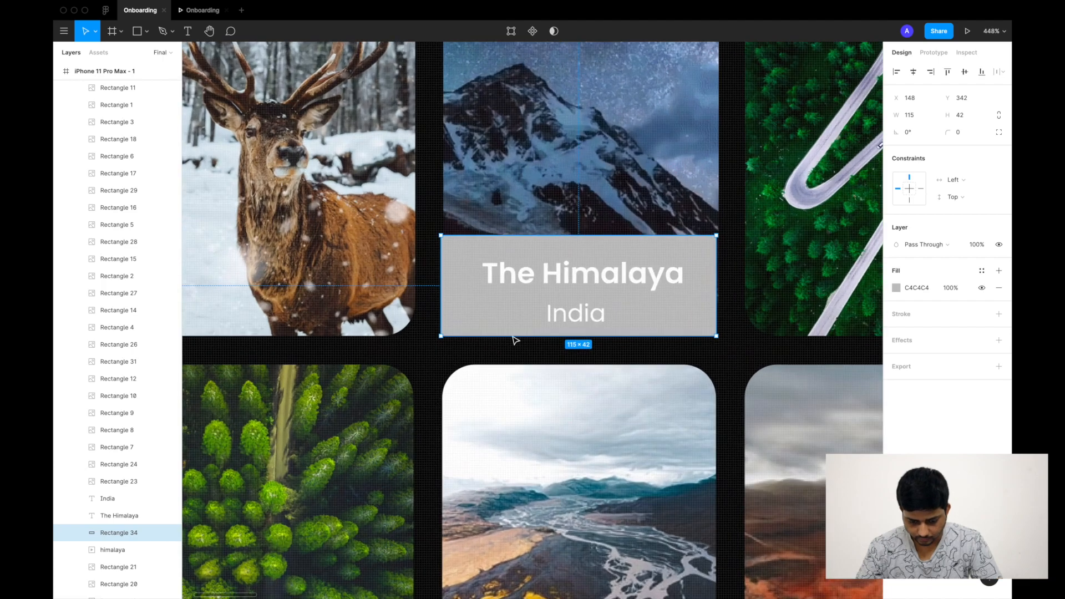
# Rename the Rectangle 34 layer to Shim
pyautogui.scroll(3, 488, 317)
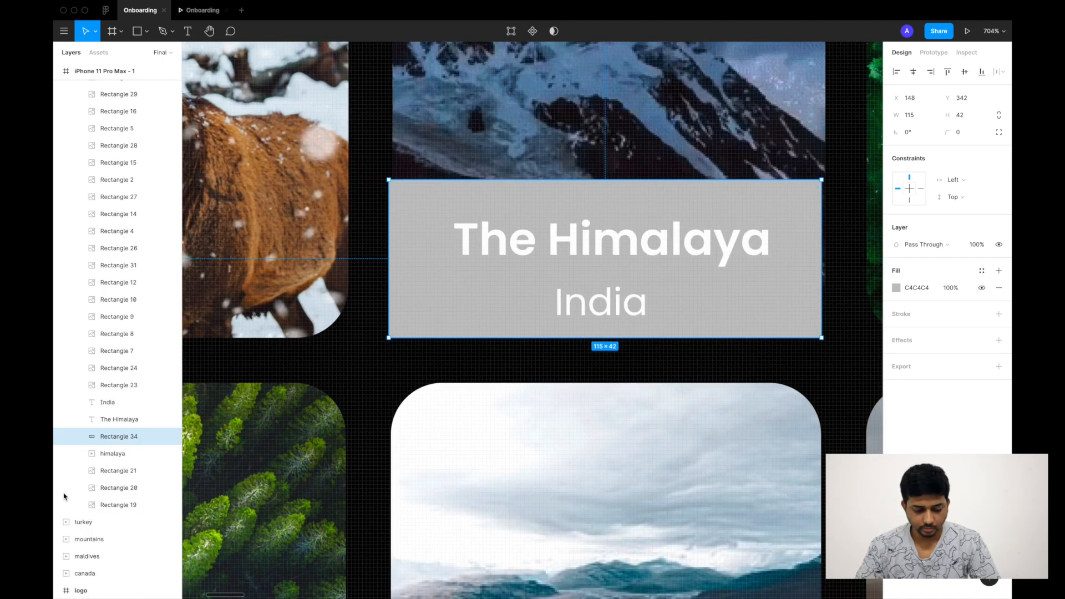
pyautogui.doubleClick(123, 437)
pyautogui.write('Shim')
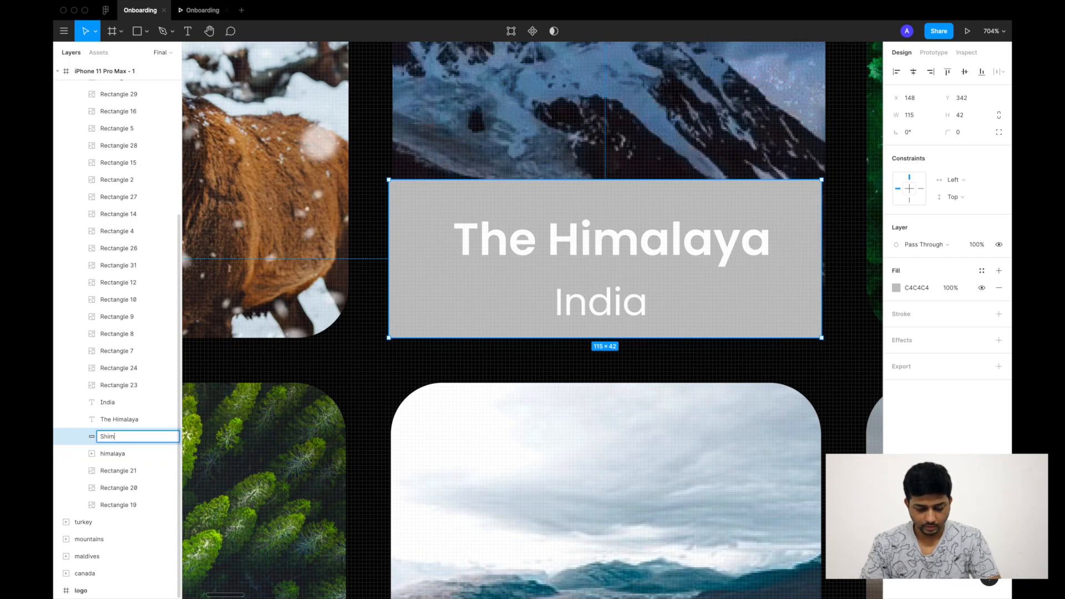
pyautogui.press('Return')
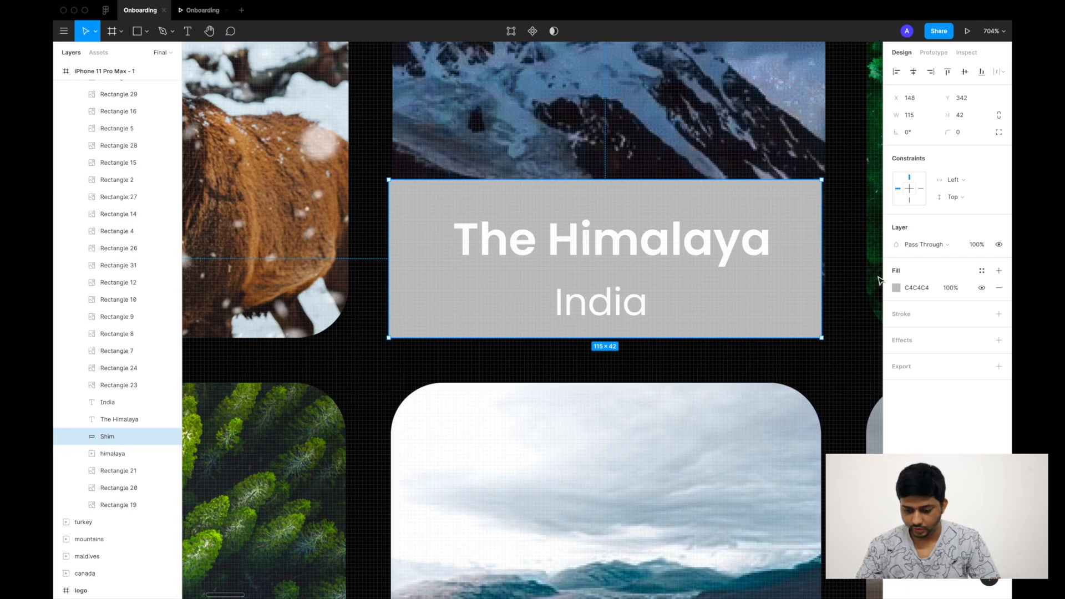
# Fill Shim with a linear black (000000) gradient running from transparent at the top to opaque at the bottom
pyautogui.click(896, 288)
pyautogui.click(787, 291)
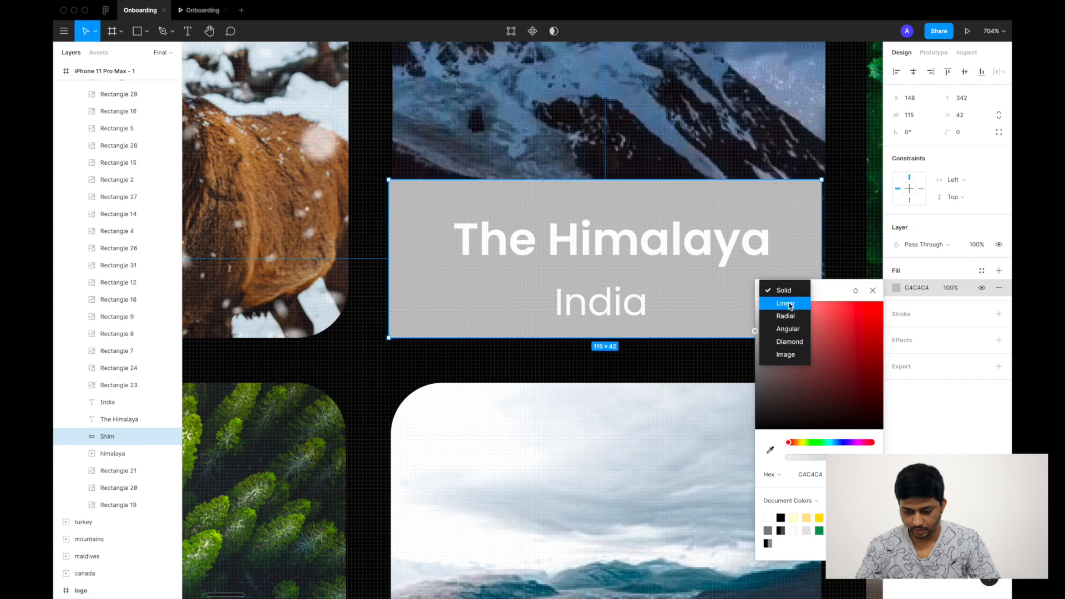
pyautogui.click(791, 305)
pyautogui.moveTo(774, 458); pyautogui.dragTo(717, 516)
pyautogui.click(872, 314)
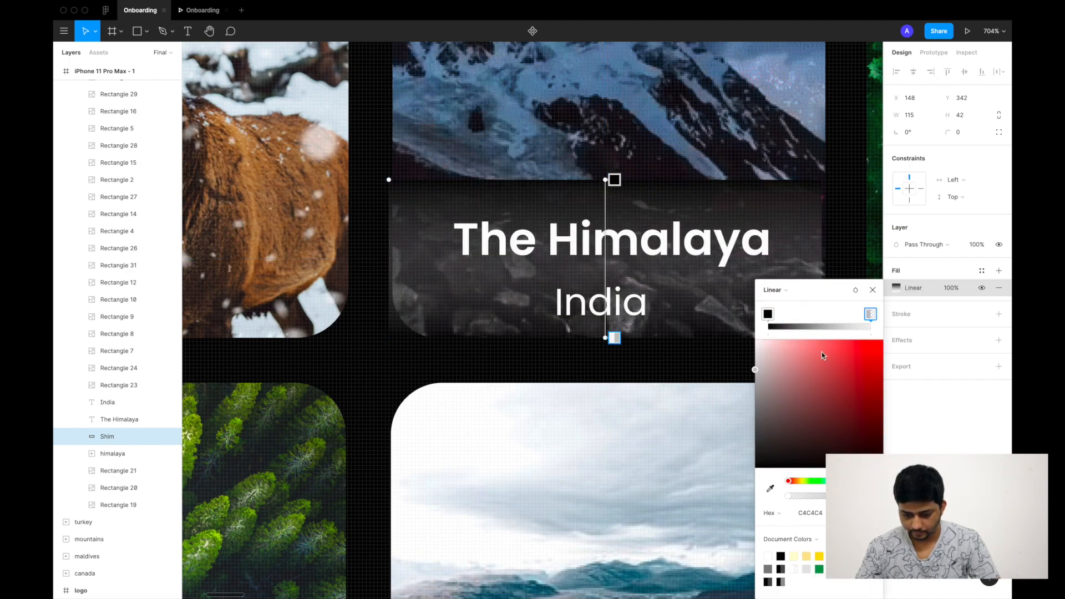
pyautogui.moveTo(774, 431); pyautogui.dragTo(727, 518)
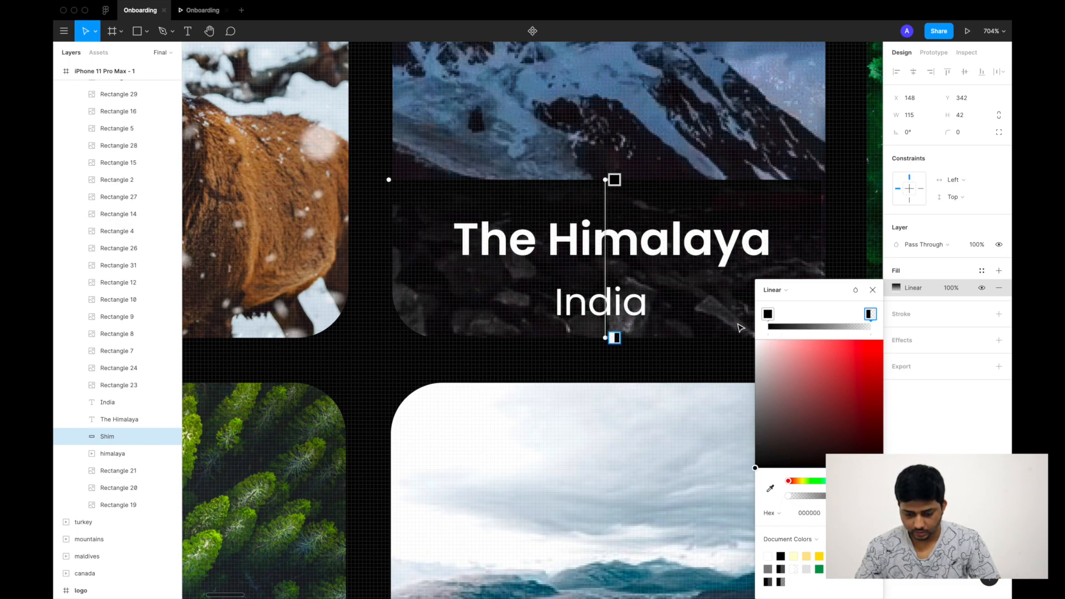
pyautogui.moveTo(768, 316)
pyautogui.mouseDown()
pyautogui.moveTo(849, 315)
pyautogui.moveTo(748, 319)
pyautogui.mouseUp()
pyautogui.moveTo(848, 314); pyautogui.dragTo(944, 318)
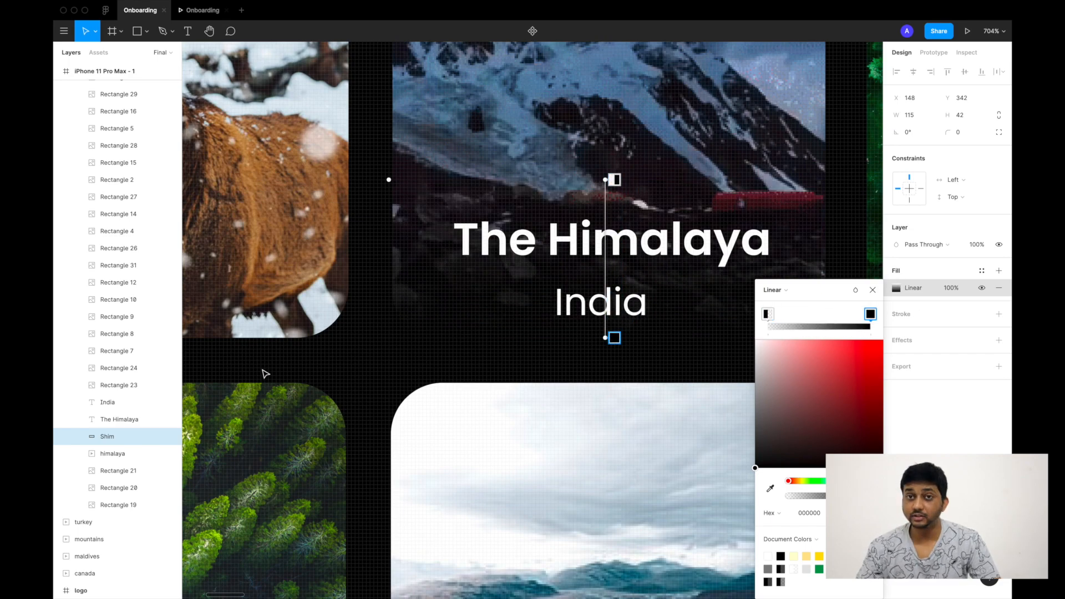
pyautogui.press('Escape')
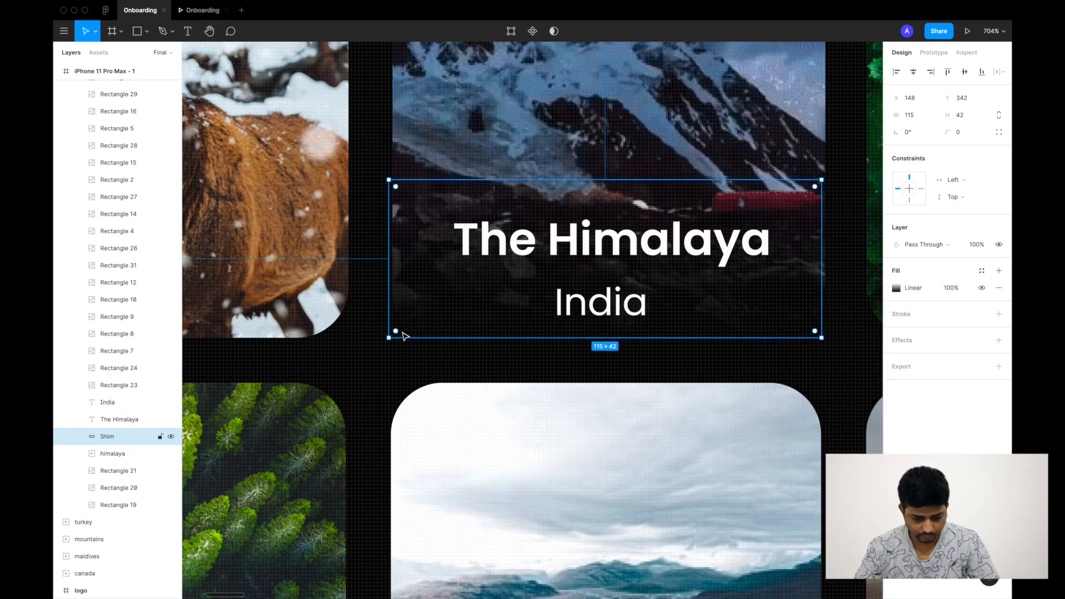
# Adjust Shim's side edges to match the himalaya tile, at X 149 and 115 wide
pyautogui.scroll(5, 399, 335)
pyautogui.moveTo(383, 204); pyautogui.dragTo(388, 204)
pyautogui.scroll(-3, 630, 264)
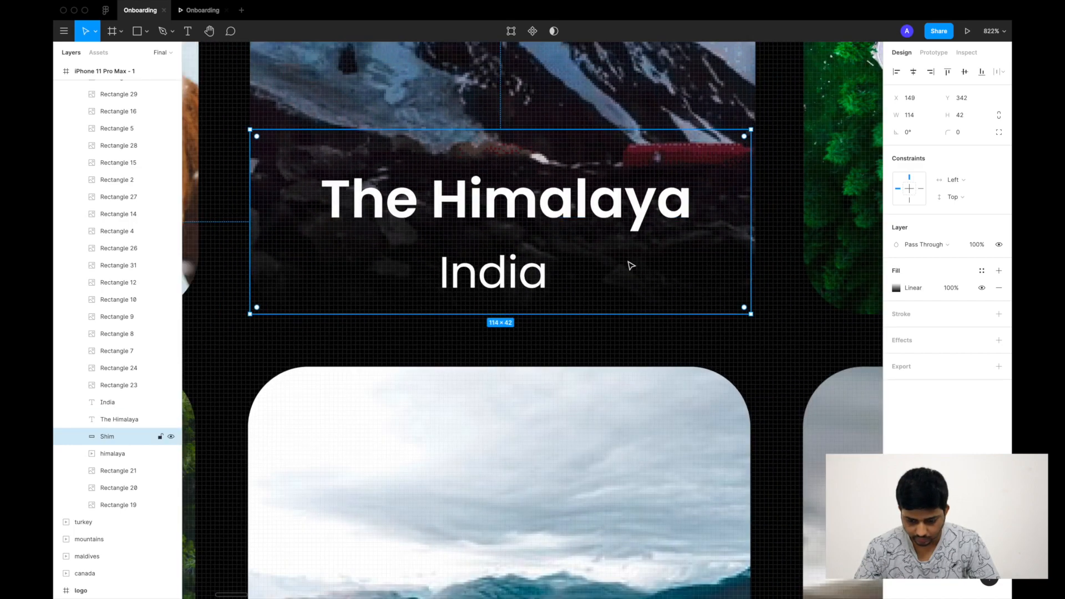
pyautogui.moveTo(751, 223); pyautogui.dragTo(755, 223)
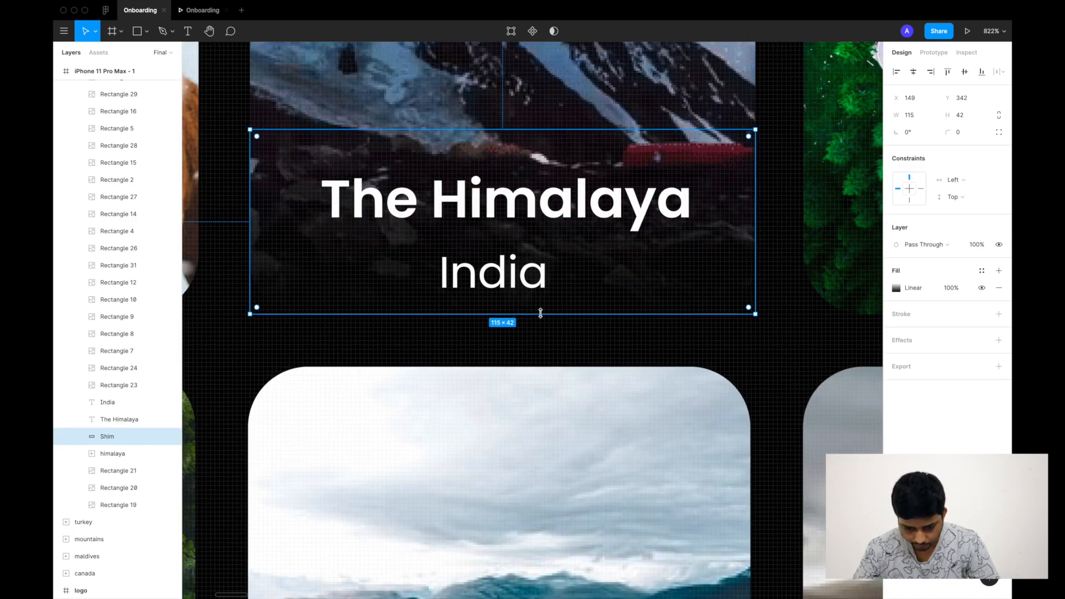
# Round only Shim's two bottom corners to a radius of 12
pyautogui.scroll(3, 733, 306)
pyautogui.moveTo(753, 311); pyautogui.dragTo(670, 236)
pyautogui.scroll(-3, 670, 239)
pyautogui.moveTo(313, 311); pyautogui.dragTo(372, 278)
pyautogui.scroll(-3, 371, 272)
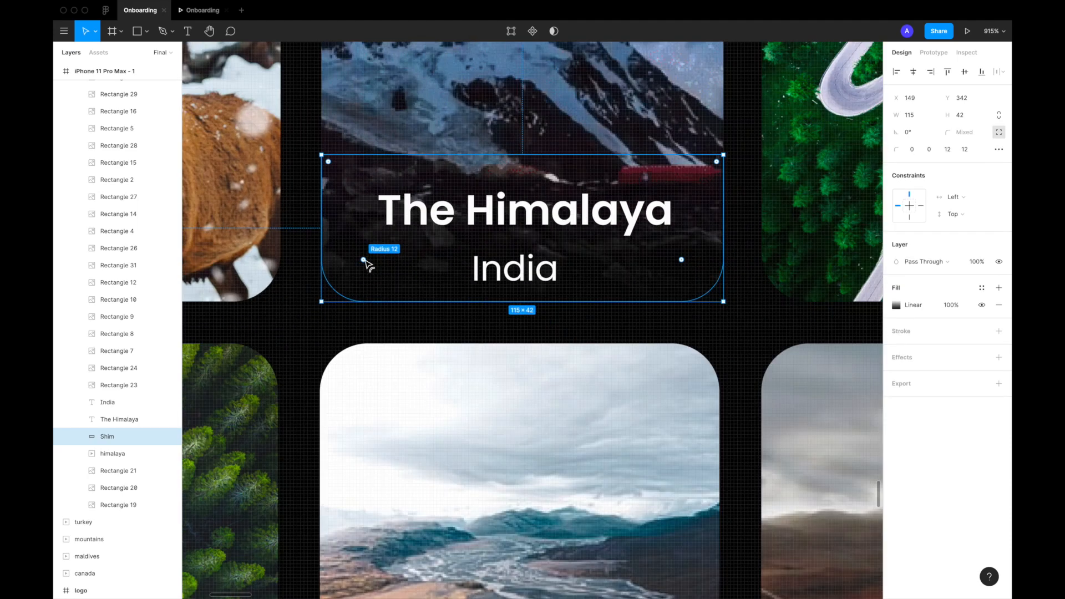
# Group the himalaya GIF, Shim and the The Himalaya and India captions, and name the group himalaya
pyautogui.keyDown('shift'); pyautogui.click(114, 454); pyautogui.keyUp('shift')
pyautogui.keyDown('shift'); pyautogui.click(110, 403); pyautogui.keyUp('shift')
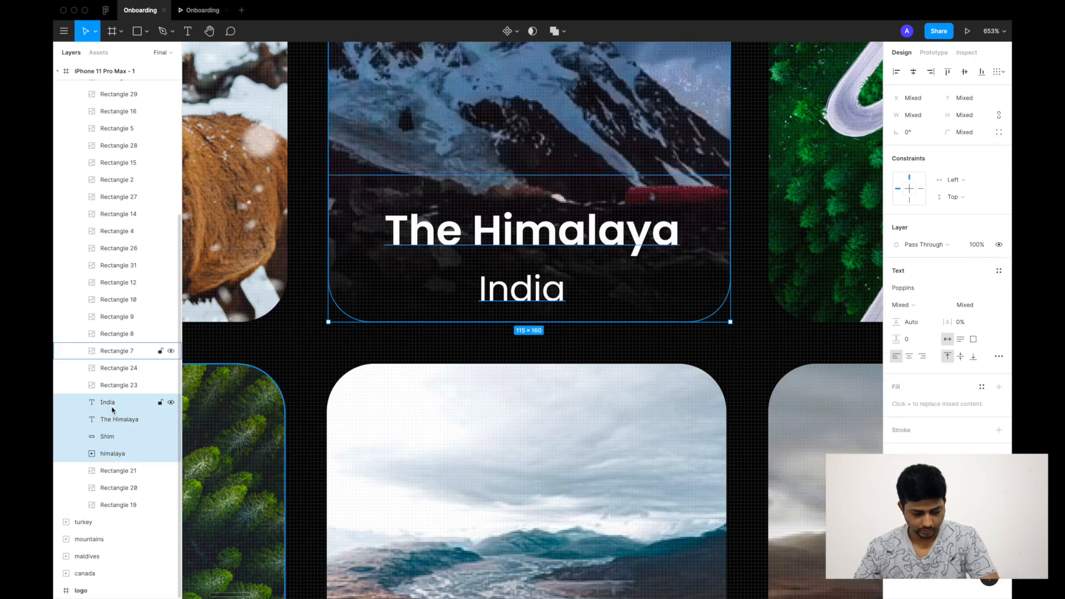
pyautogui.press('super+g')
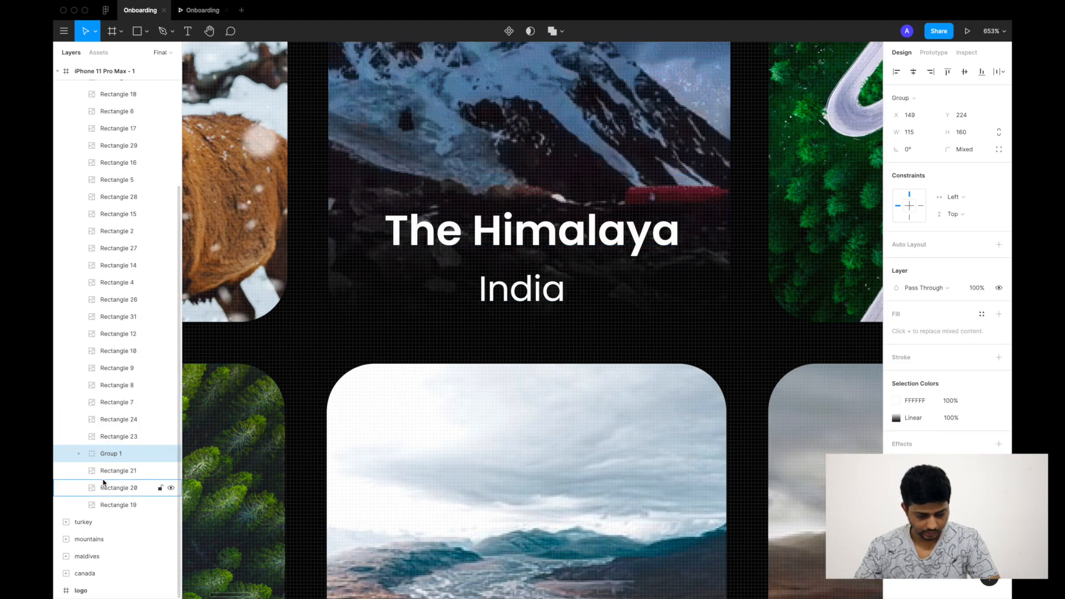
pyautogui.doubleClick(111, 454)
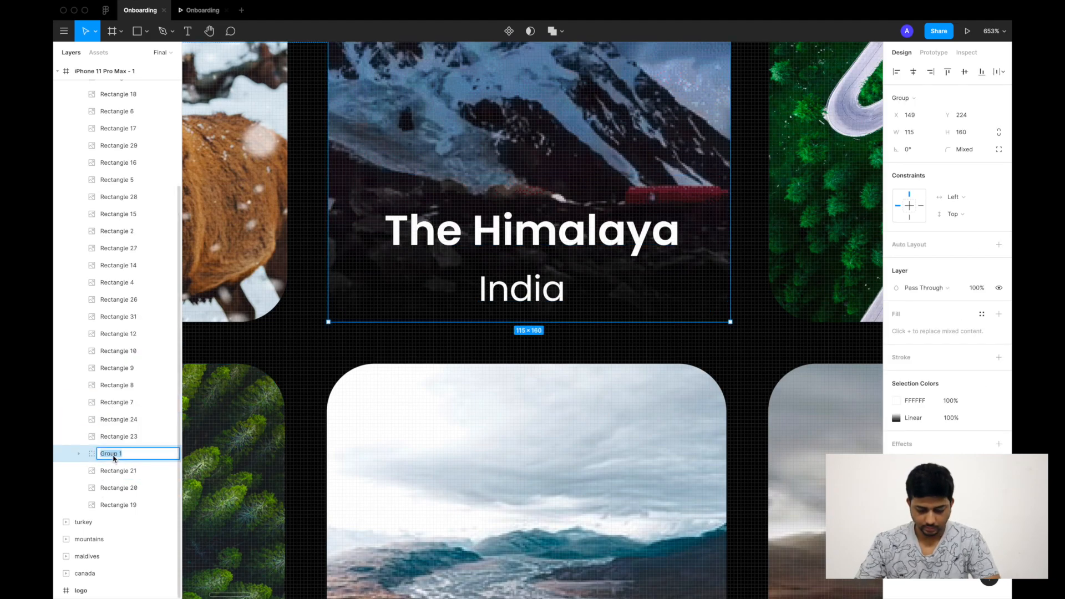
pyautogui.press('Return')
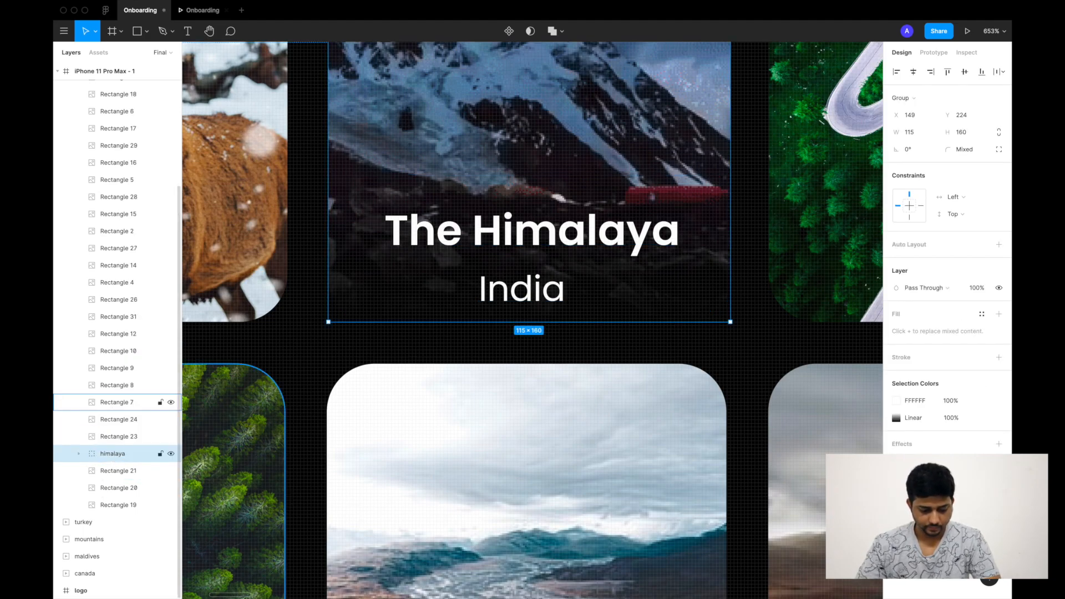
# Check the captioned himalaya tile in the prototype preview and return to the design file
pyautogui.scroll(-5, 564, 283)
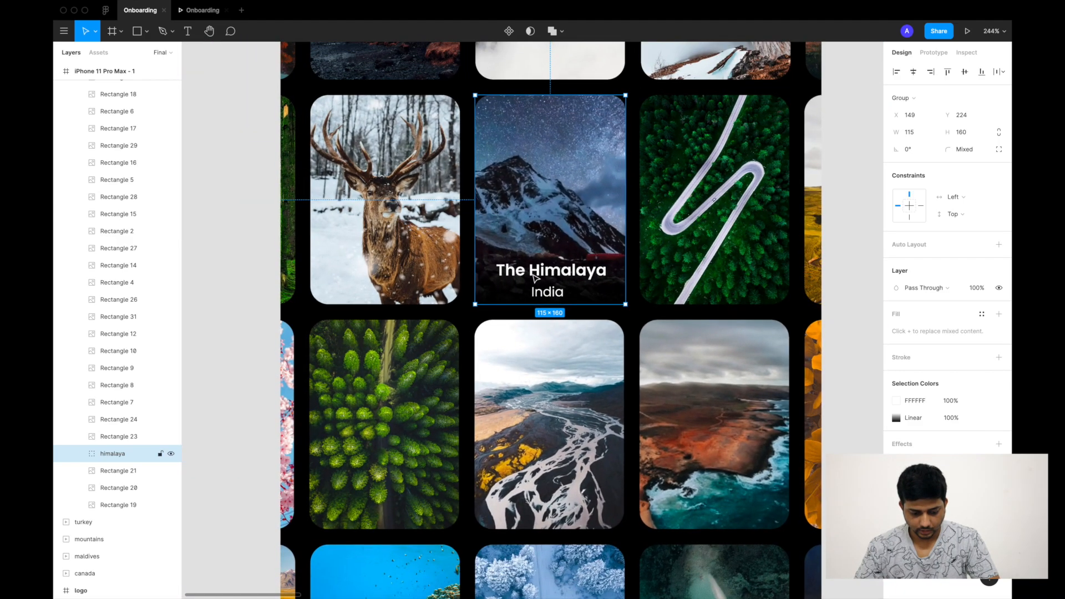
pyautogui.scroll(-5, 564, 283)
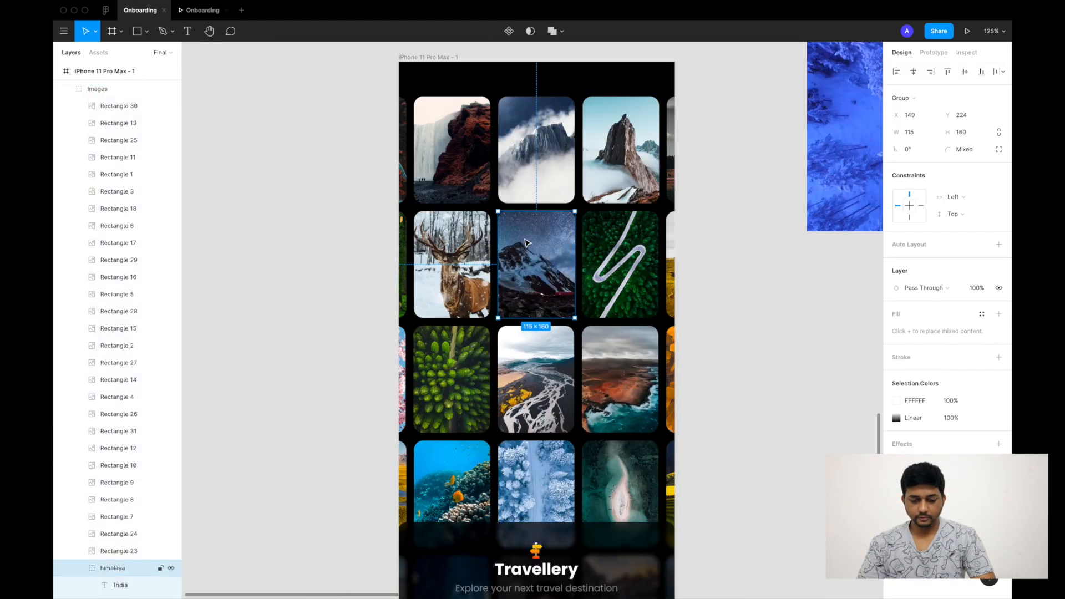
pyautogui.click(202, 10)
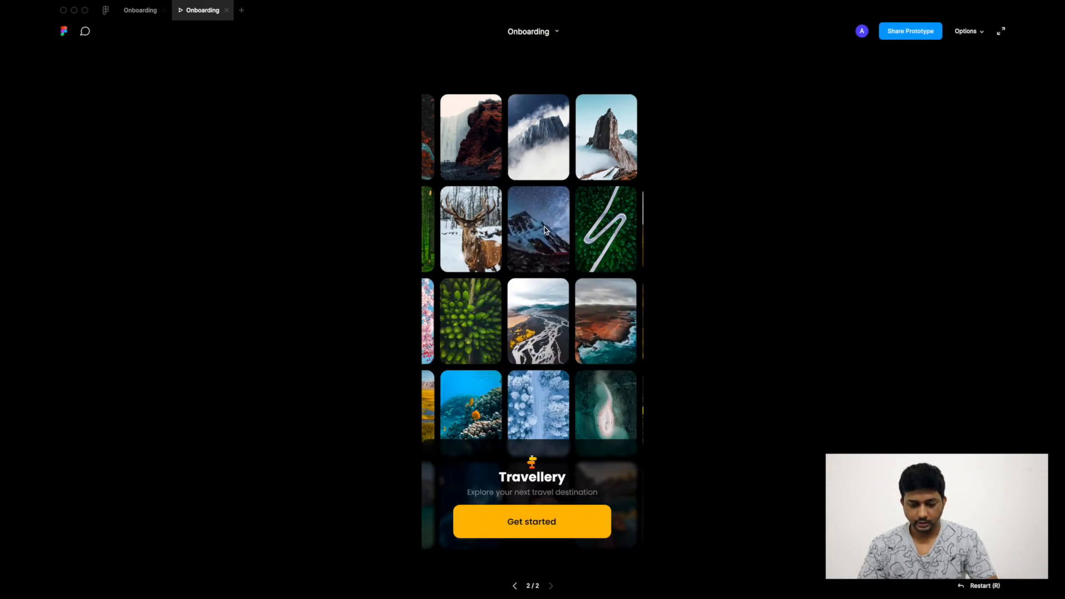
pyautogui.click(141, 10)
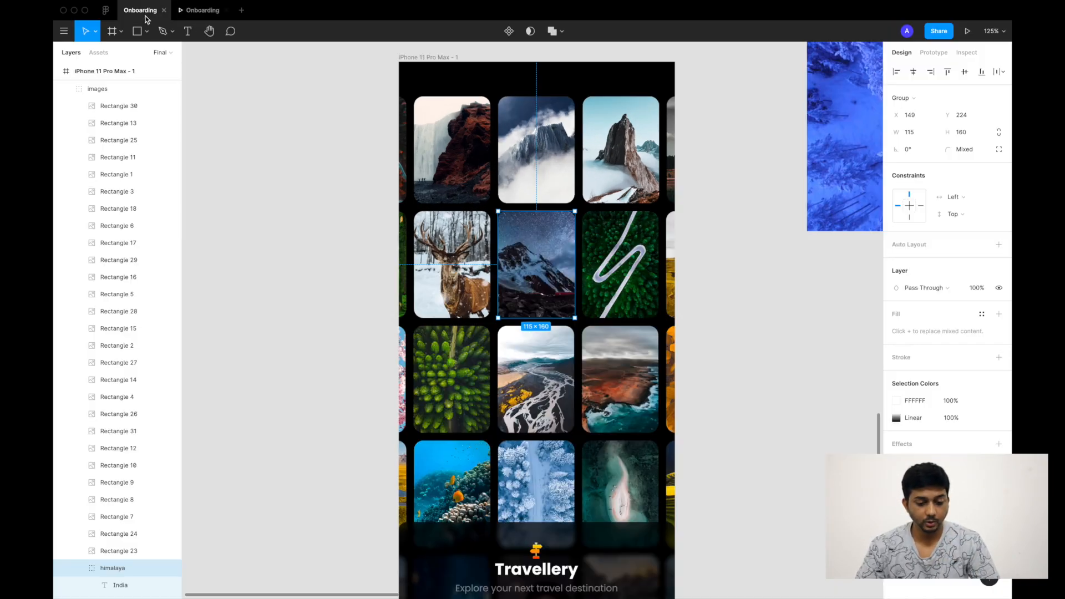
pyautogui.scroll(-3, 410, 161)
pyautogui.scroll(-3, 707, 149)
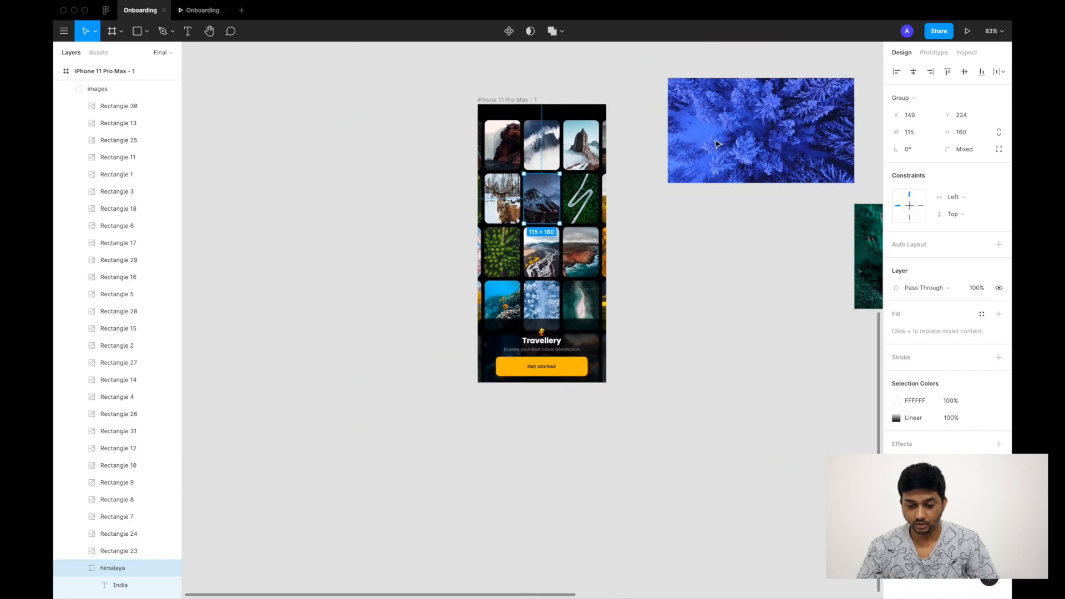
pyautogui.hscroll(5, 724, 239)
pyautogui.scroll(-3, 590, 237)
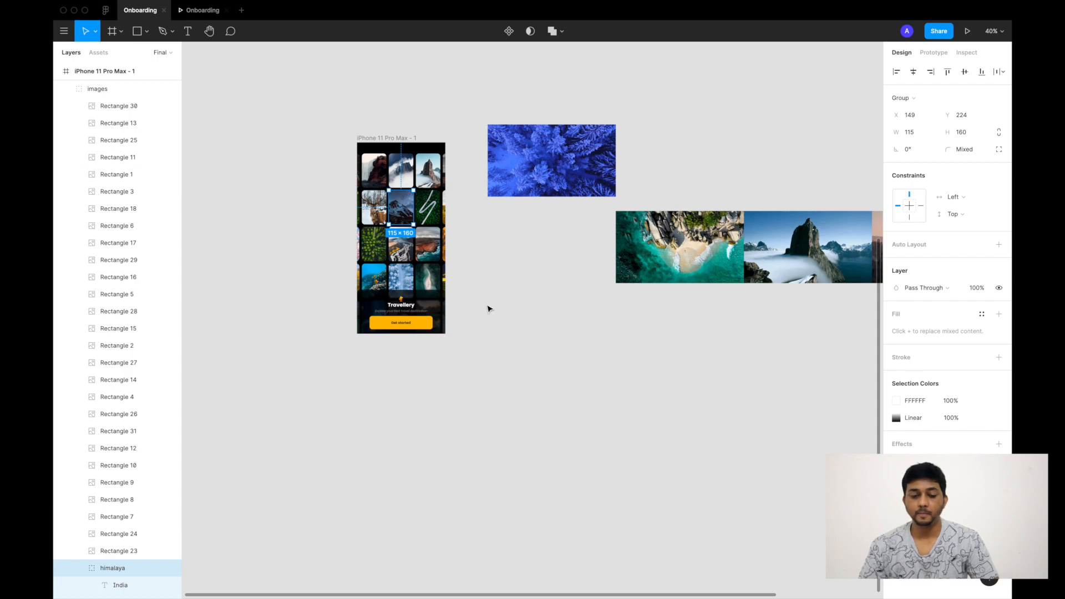
pyautogui.scroll(5, 487, 307)
pyautogui.hscroll(-4, 423, 206)
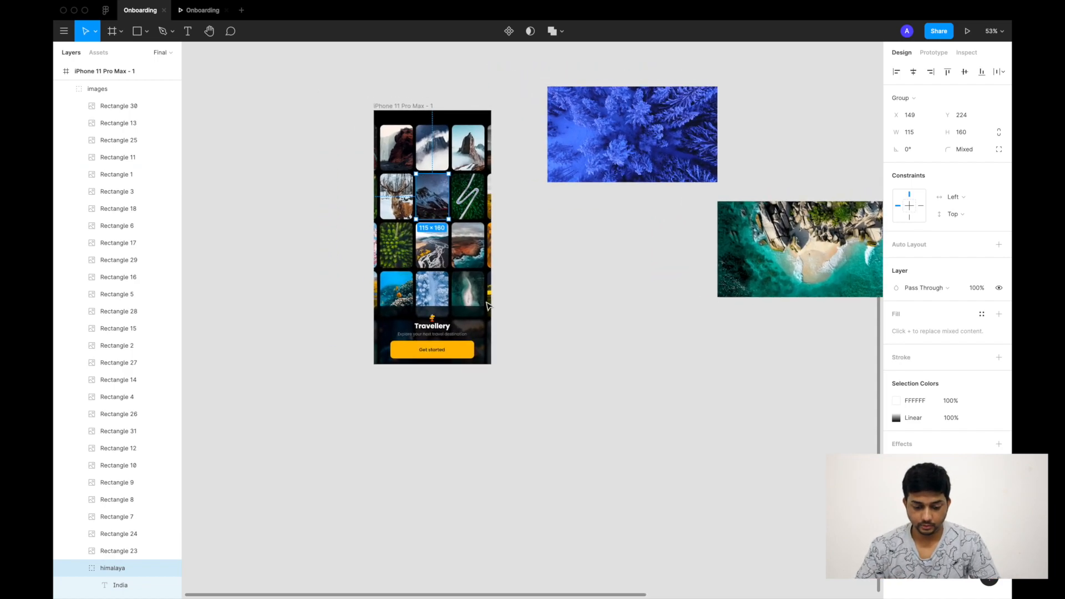
pyautogui.hscroll(-2, 422, 206)
pyautogui.scroll(1, 423, 206)
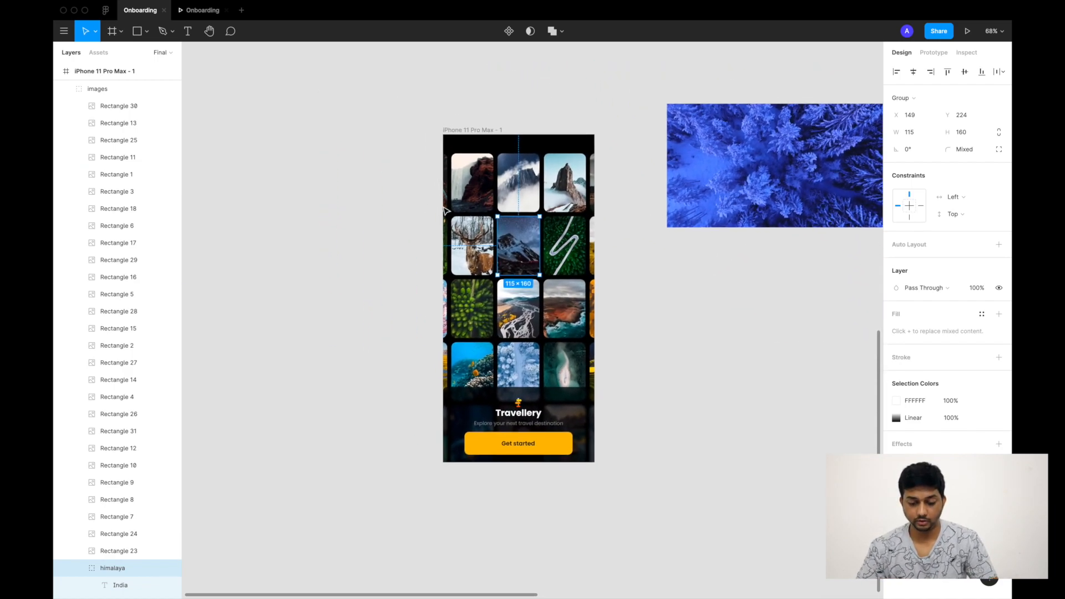
pyautogui.scroll(4, 641, 314)
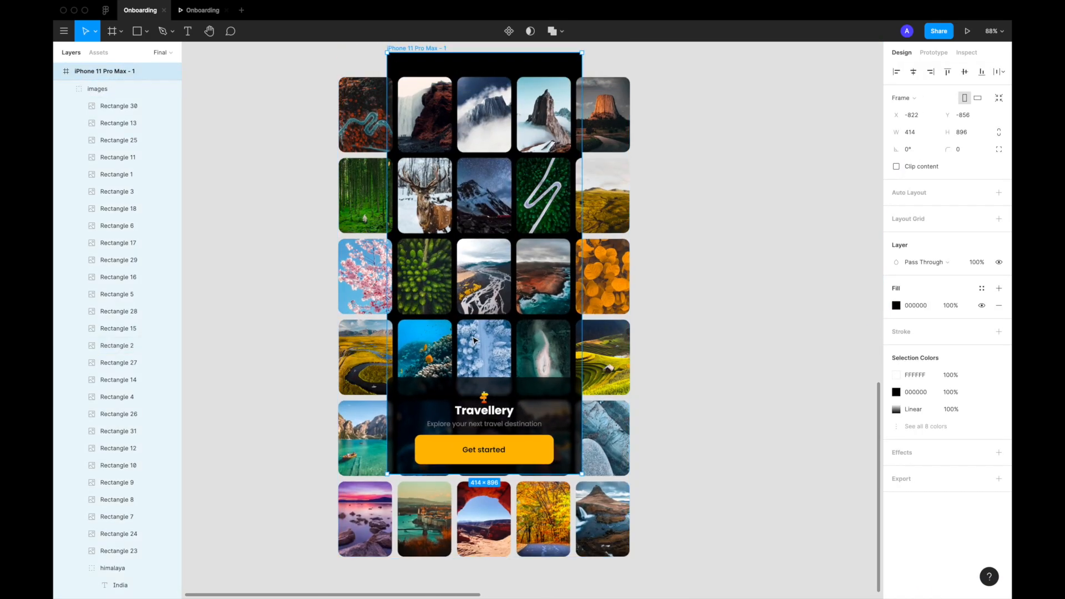
# Fit the canada GIF over the third tile of the fourth row at X 149, Y 568 and 114 wide
pyautogui.press('super+v')
pyautogui.moveTo(344, 333); pyautogui.dragTo(460, 332)
pyautogui.moveTo(629, 333); pyautogui.dragTo(543, 332)
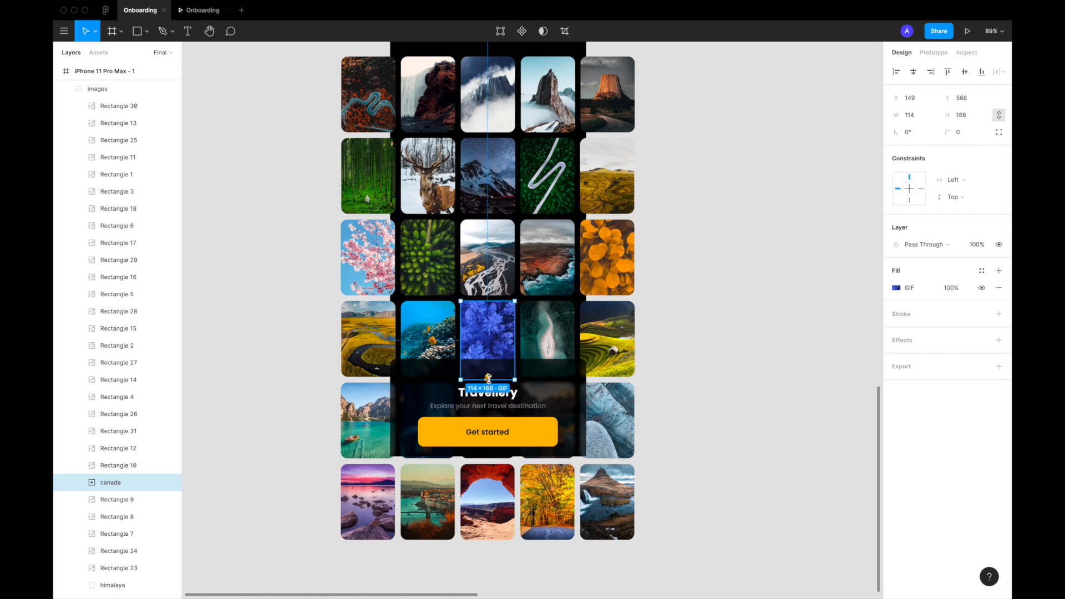
pyautogui.scroll(3, 488, 378)
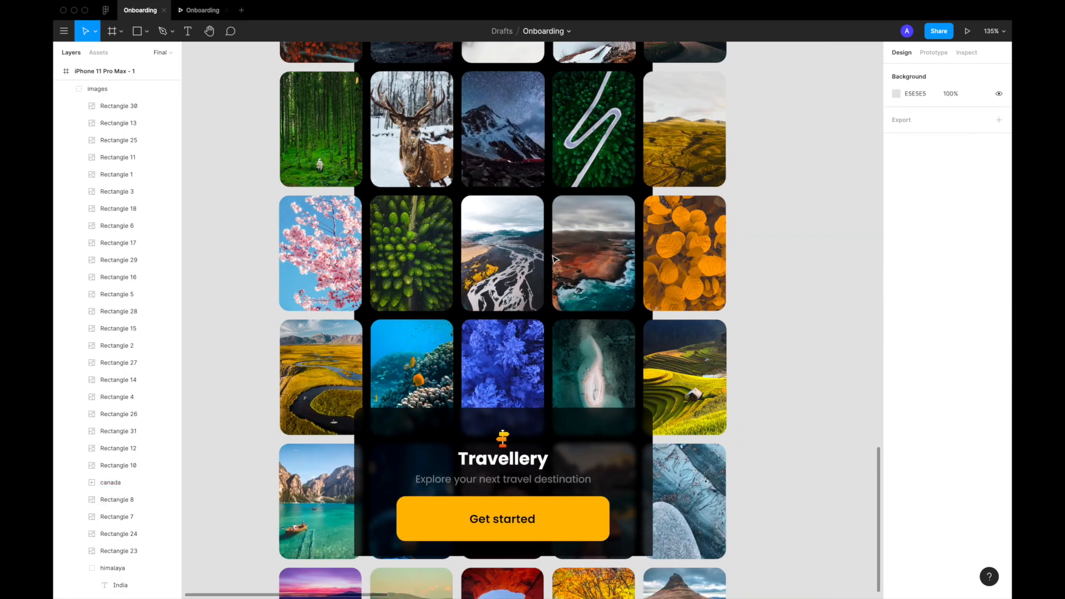
# Paste the himalaya captions and Shim onto the lower edge of the canada tile and hide the sticky panel
pyautogui.press('super+v')
pyautogui.scroll(5, 569, 348)
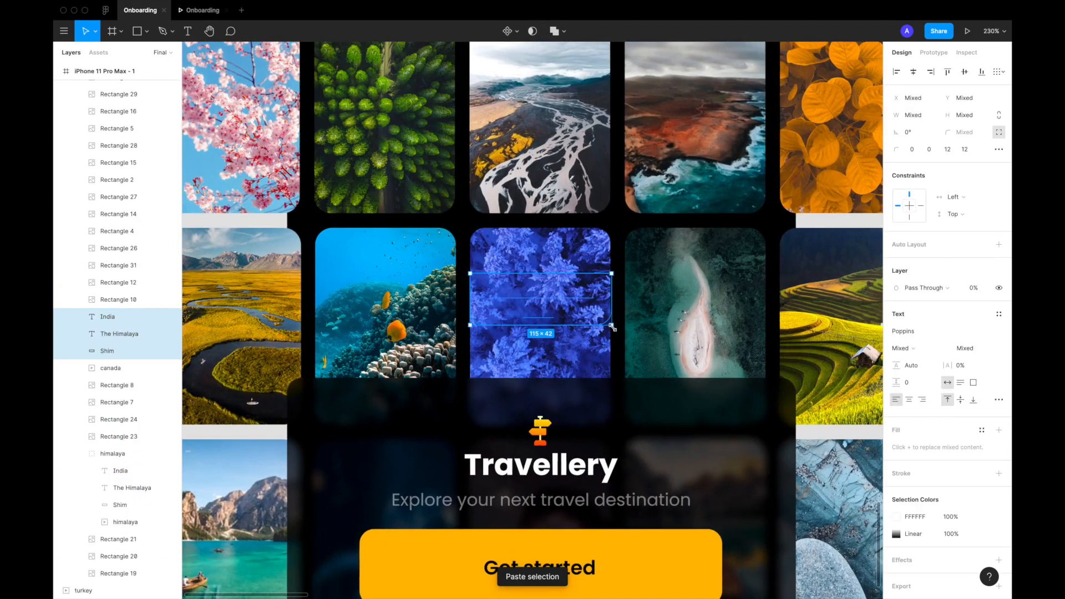
pyautogui.press('0')
pyautogui.scroll(-2, 567, 345)
pyautogui.moveTo(609, 242); pyautogui.dragTo(609, 342)
pyautogui.click(681, 328)
pyautogui.press('super+shift+h')
pyautogui.scroll(3, 624, 337)
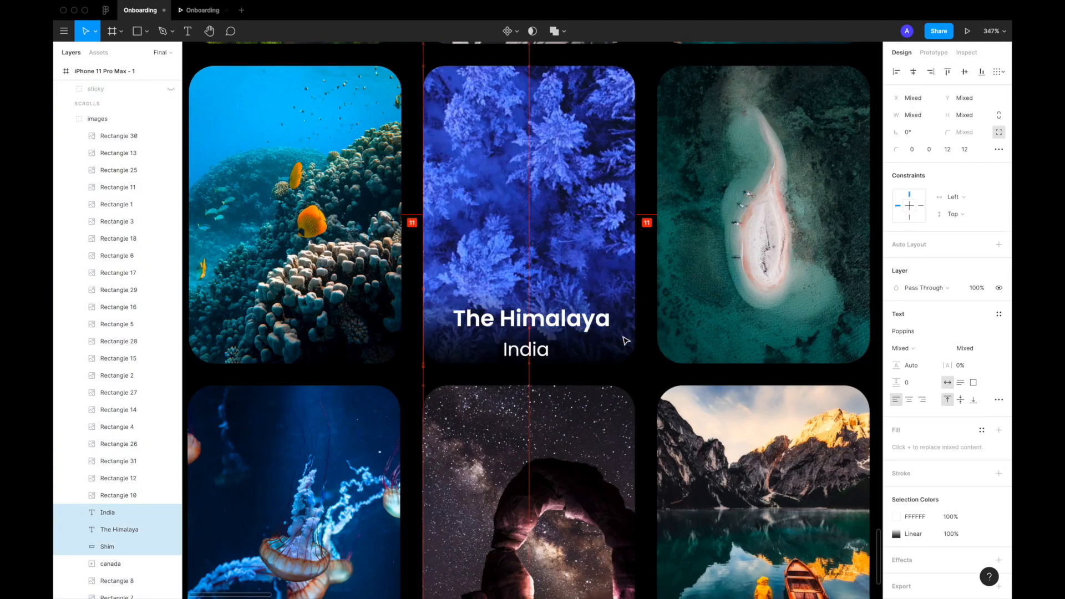
# Fit the maldives GIF to the fourth tile of the third row and remove Rectangle 5 beneath it
pyautogui.scroll(-10, 626, 340)
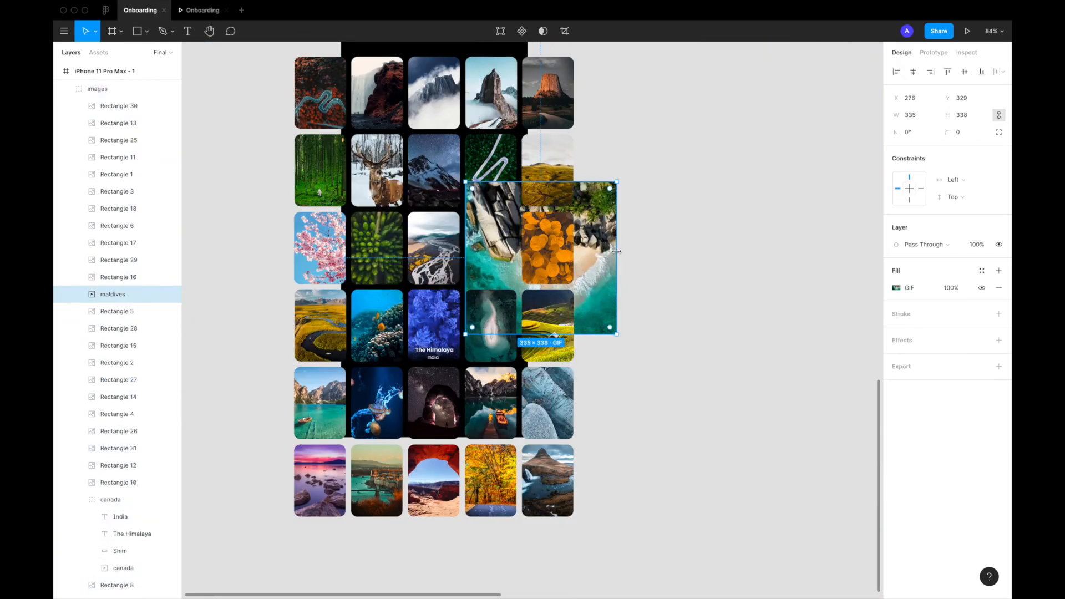
pyautogui.hotkey('shift', '2')
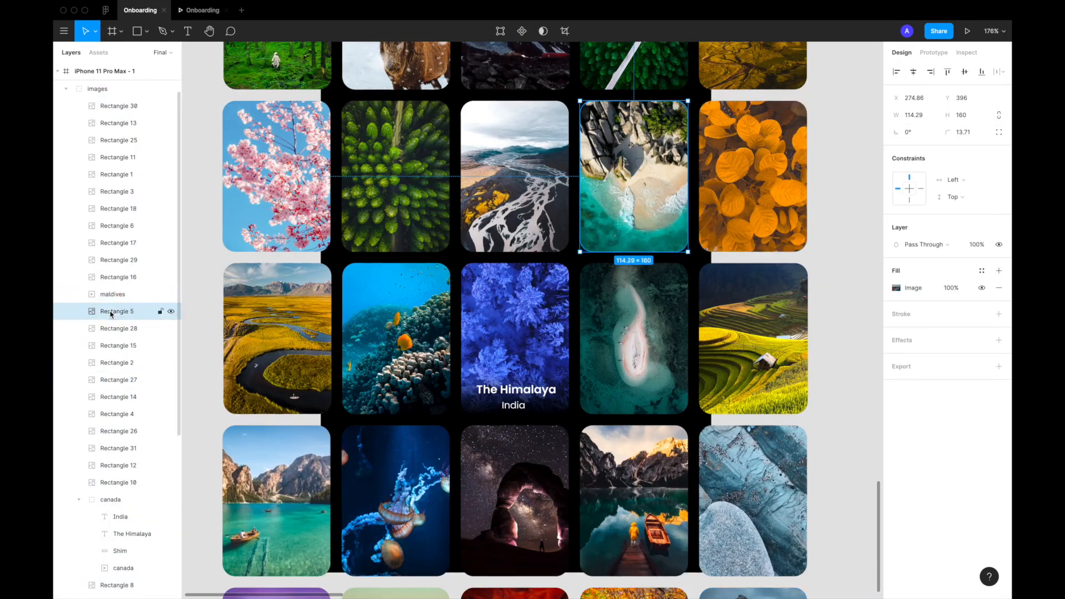
pyautogui.keyDown('shift'); pyautogui.click(166, 532); pyautogui.keyUp('shift')
# Paste the himalaya captions and Shim onto the maldives tile and align them with its lower edge
pyautogui.press('super+v')
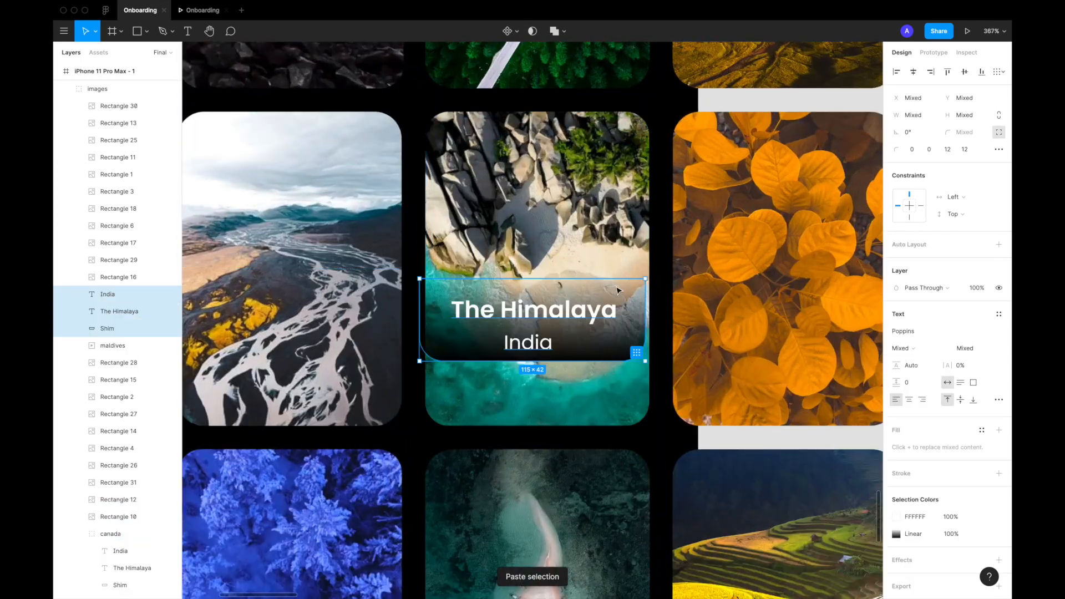
pyautogui.moveTo(618, 290); pyautogui.dragTo(623, 355)
pyautogui.keyDown('shift'); pyautogui.click(624, 328); pyautogui.keyUp('shift')
pyautogui.click(635, 383)
pyautogui.scroll(3, 563, 409)
# Group the maldives GIF with its captions and Shim, and name the group maldives
pyautogui.press('super+g')
pyautogui.doubleClick(112, 295)
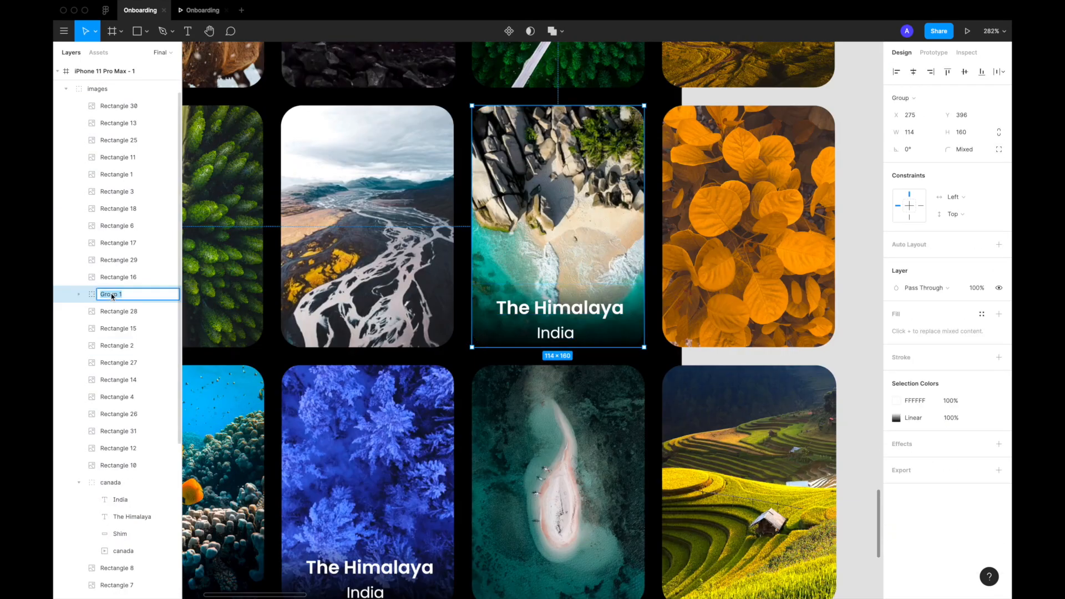
pyautogui.write('maldives')
pyautogui.press('Return')
# Change the maldives tile's captions to Kanari Island and Maldives and centre them horizontally on the tile
pyautogui.doubleClick(559, 308)
pyautogui.write('Kanari Island')
pyautogui.doubleClick(556, 333)
pyautogui.write('Maldives')
pyautogui.click(626, 254)
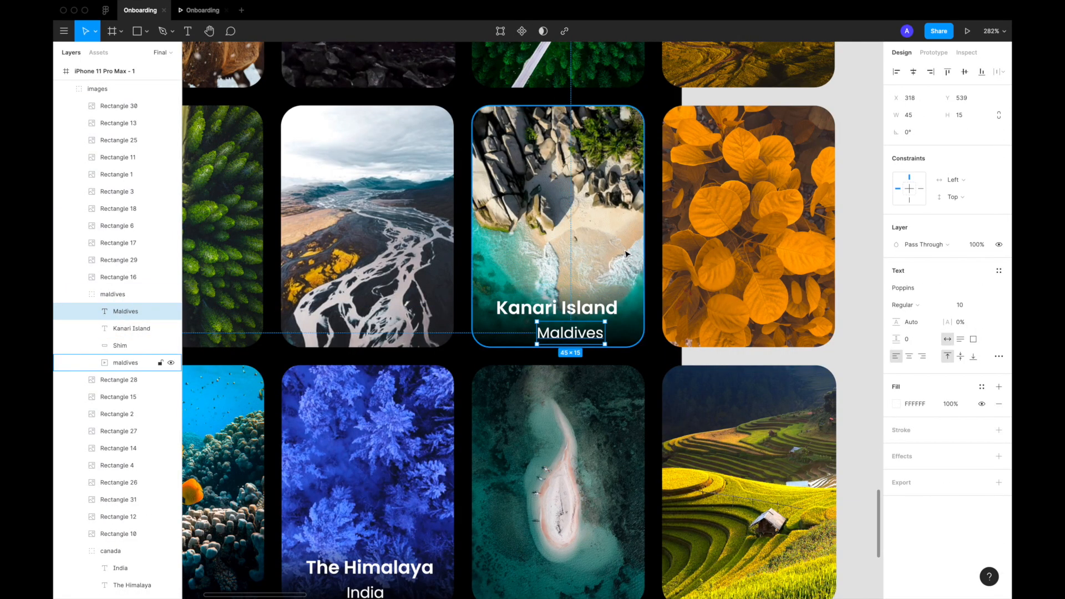
pyautogui.keyDown('shift'); pyautogui.click(626, 254); pyautogui.keyUp('shift')
pyautogui.click(914, 72)
pyautogui.click(556, 308)
# Open the canada tile's title for editing
pyautogui.scroll(-5, 558, 278)
pyautogui.doubleClick(547, 359)
pyautogui.write('Calgary')
pyautogui.press('BackSpace')
pyautogui.press('BackSpace')
pyautogui.press('BackSpace')
pyautogui.press('BackSpace')
pyautogui.press('BackSpace')
pyautogui.press('BackSpace')
pyautogui.press('BackSpace')
# Set the canada tile's title to Banf and centre it horizontally on the tile
pyautogui.write('Banf')
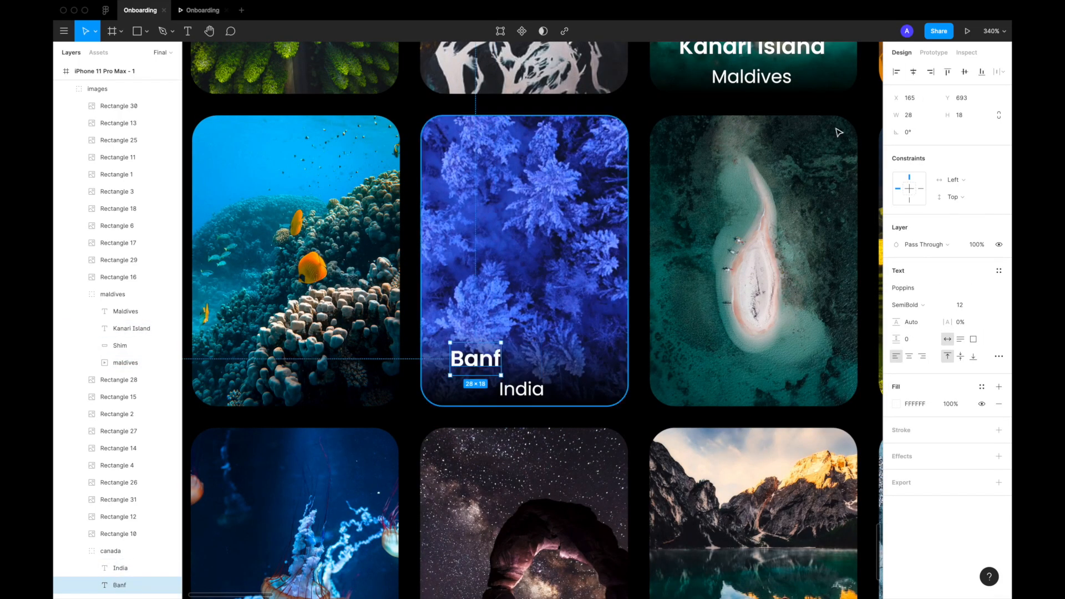
pyautogui.keyDown('shift'); pyautogui.click(543, 278); pyautogui.keyUp('shift')
pyautogui.click(913, 72)
# Change the canada tile's India caption to Canada and centre it horizontally on the tile
pyautogui.doubleClick(521, 388)
pyautogui.write('Canada')
pyautogui.keyDown('shift'); pyautogui.click(583, 321); pyautogui.keyUp('shift')
pyautogui.click(913, 71)
pyautogui.click(523, 360)
# Set the opacity of the himalaya group's captions and Shim to 100%
pyautogui.scroll(-5, 555, 355)
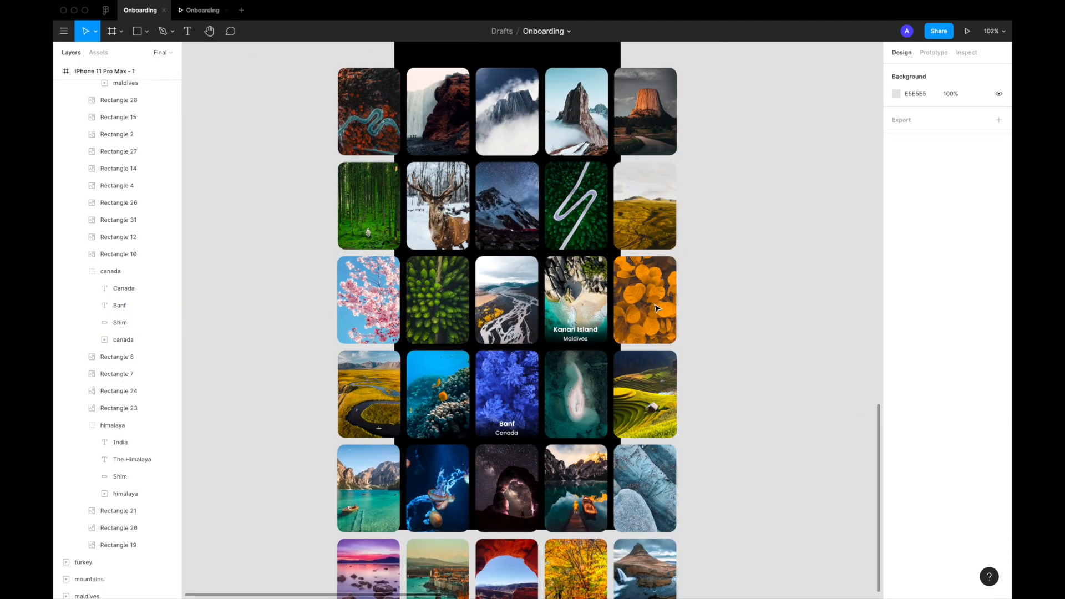
pyautogui.click(132, 436)
pyautogui.scroll(5, 504, 234)
pyautogui.keyDown('shift'); pyautogui.click(132, 419); pyautogui.keyUp('shift')
pyautogui.keyDown('shift'); pyautogui.click(132, 452); pyautogui.keyUp('shift')
pyautogui.click(975, 288)
pyautogui.write('100')
# Place the mountains GIF, 114 wide, over the fourth tile of the first row at X 276, Y 52, and title it Lofoten
pyautogui.scroll(-8, 567, 222)
pyautogui.click(304, 127)
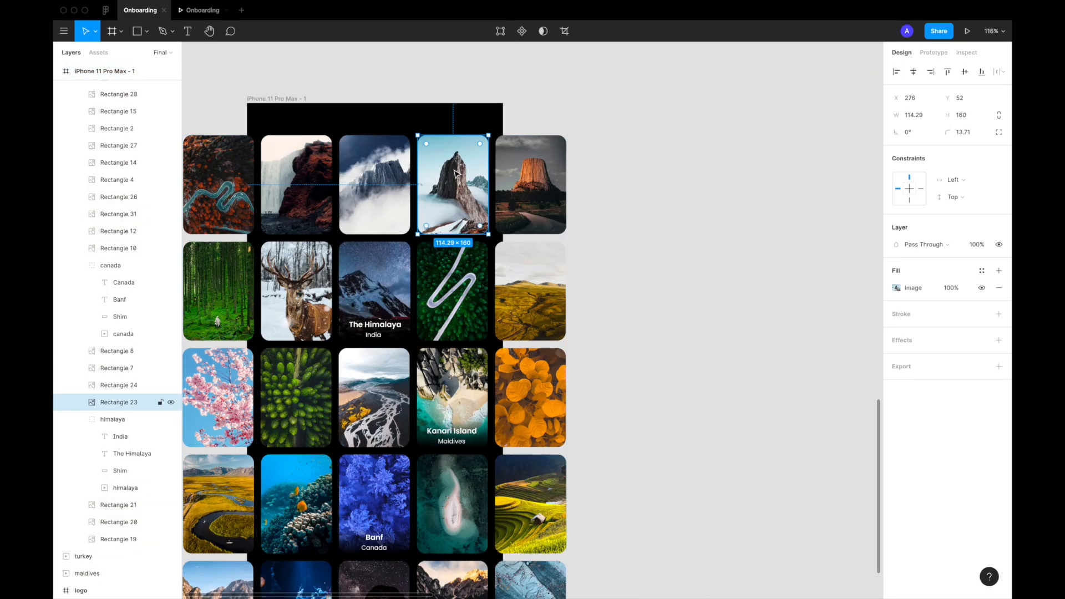
pyautogui.press('super+v')
pyautogui.moveTo(321, 266); pyautogui.dragTo(511, 267)
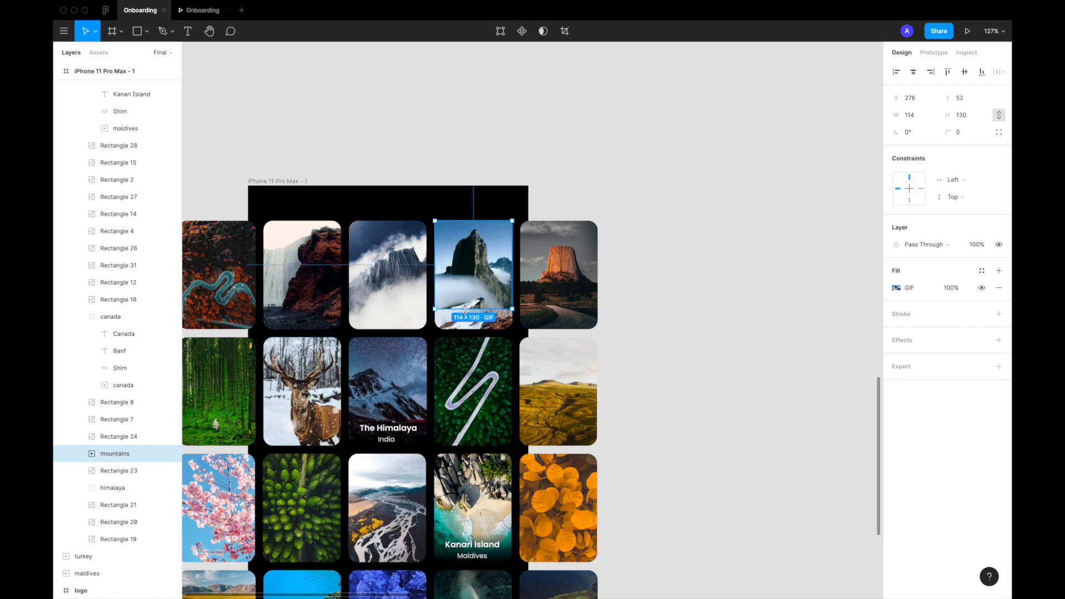
pyautogui.press('super+equal')
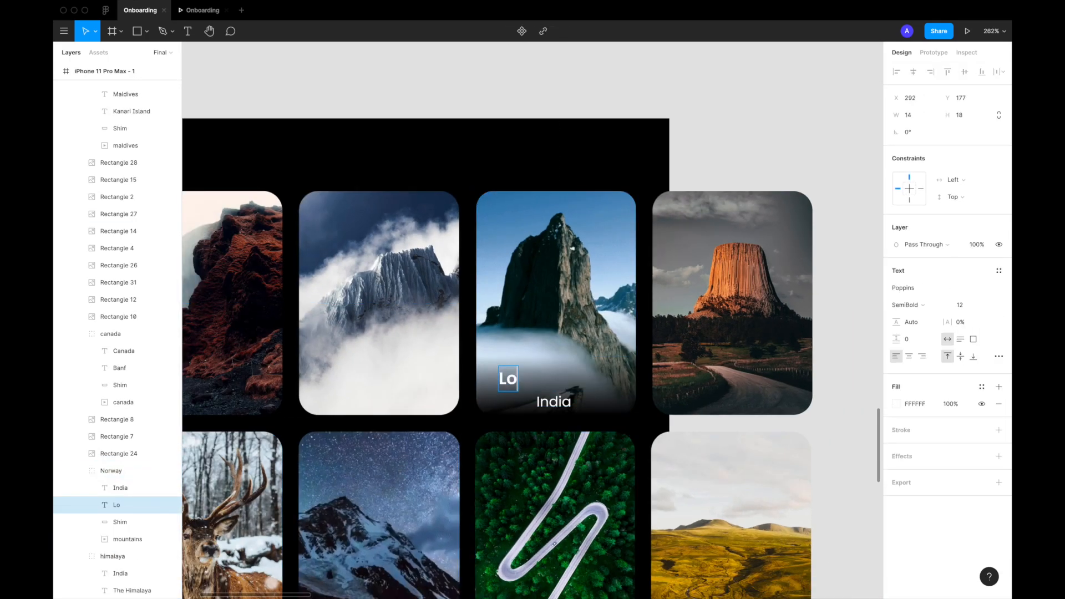
pyautogui.write('foten')
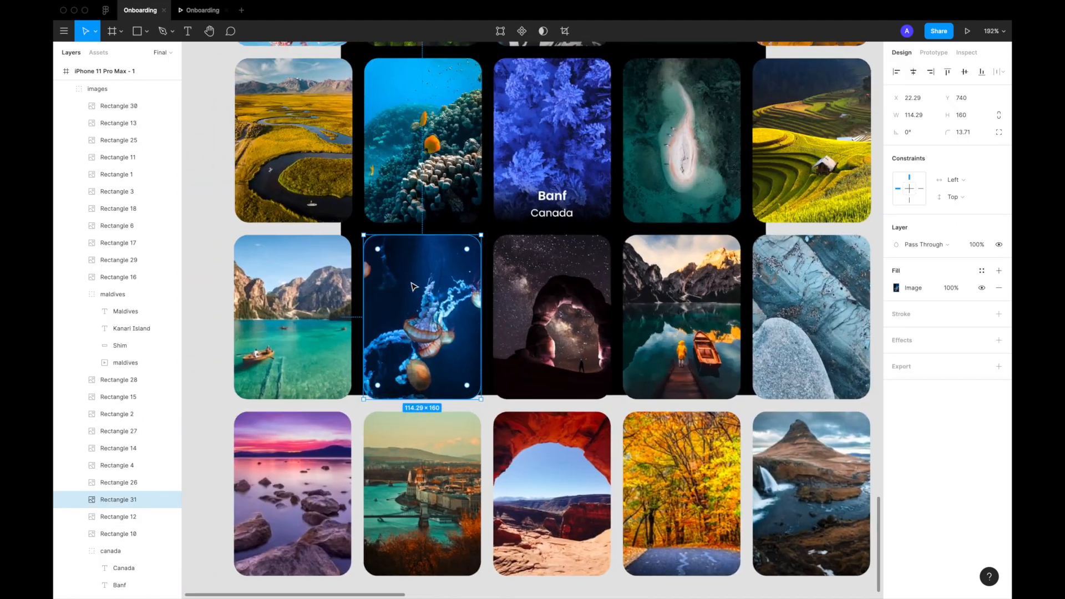
# Place the turkey GIF over the jellyfish tile at 114 by 160 with radius 12, and title it Istanbul
pyautogui.press('super+v')
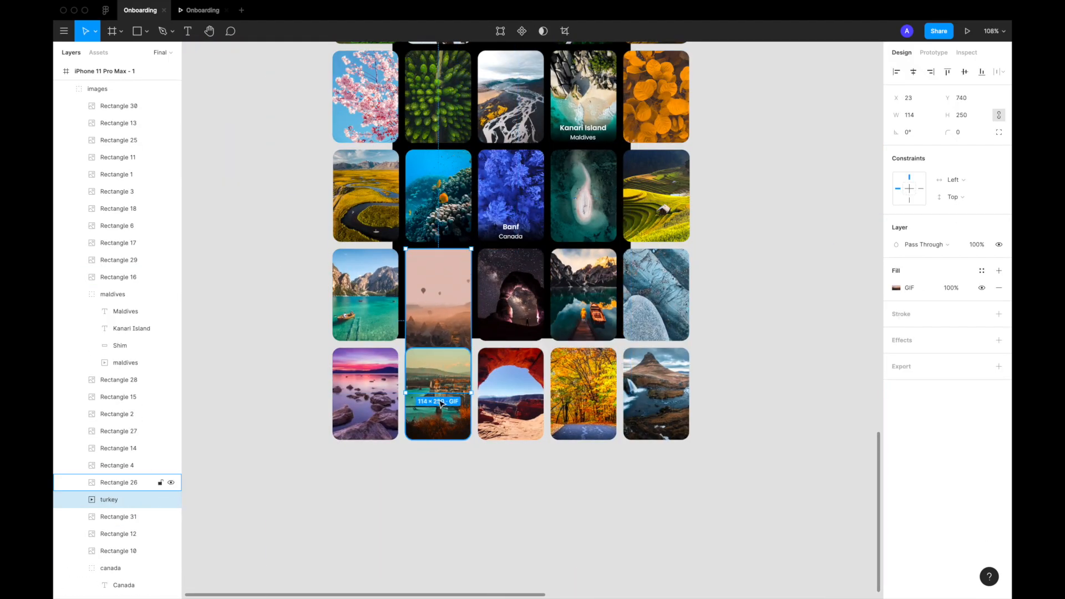
pyautogui.scroll(10, 428, 278)
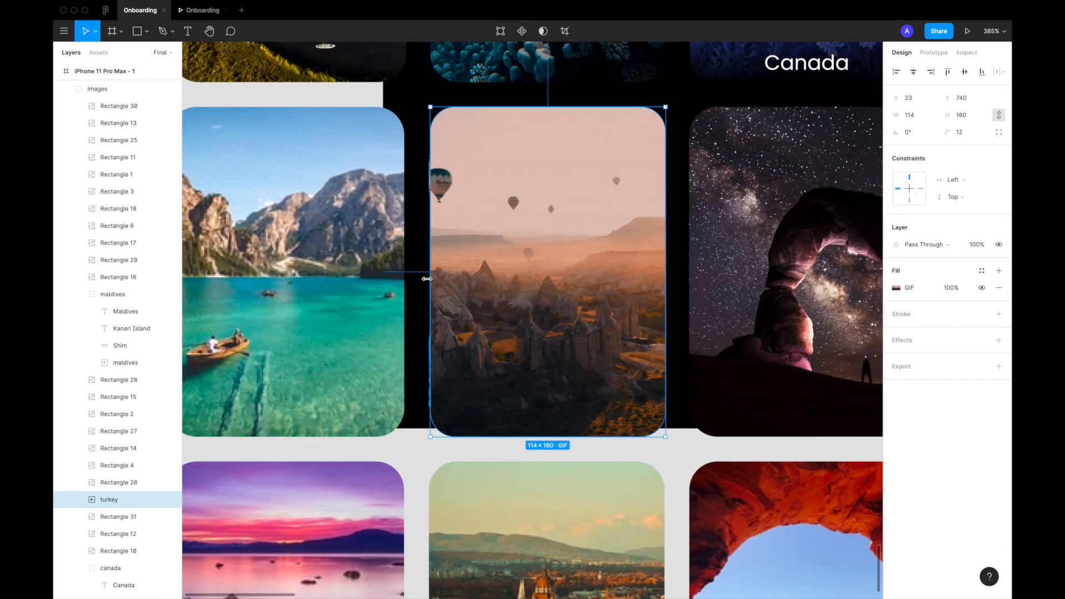
pyautogui.write('Is')
pyautogui.write('tanbul')
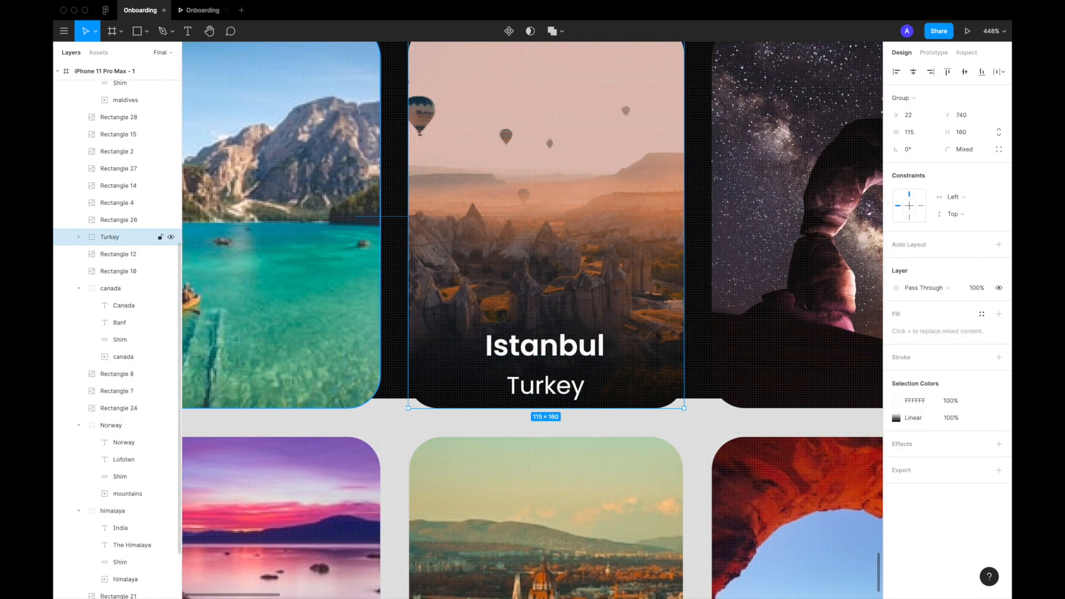
# Turn on Clip content for the iPhone 11 Pro Max - 1 frame
pyautogui.hotkey('shift', '1')
pyautogui.click(257, 270)
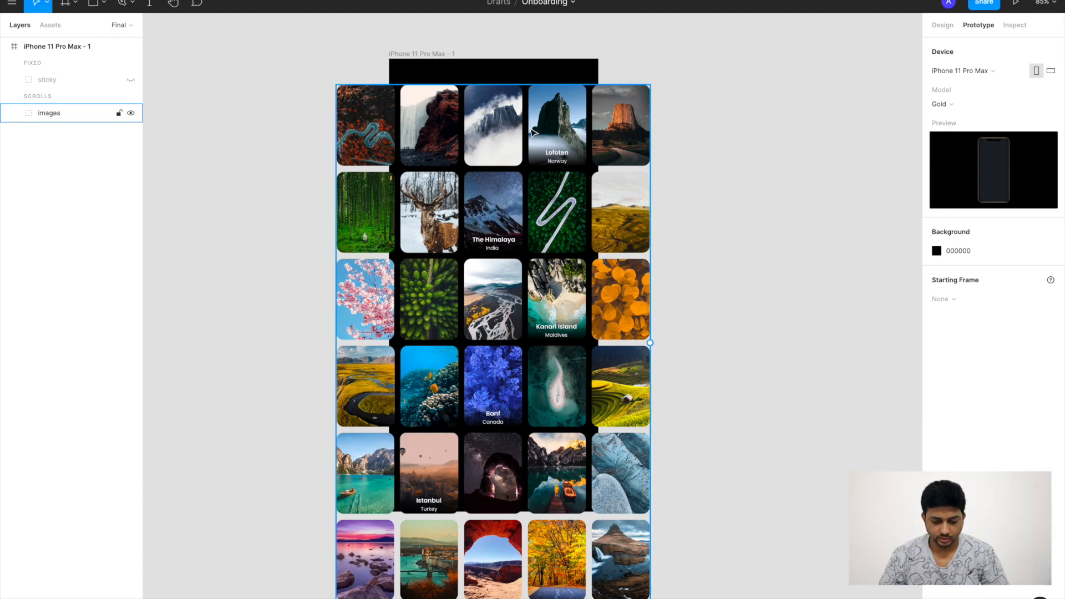
pyautogui.scroll(3, 534, 132)
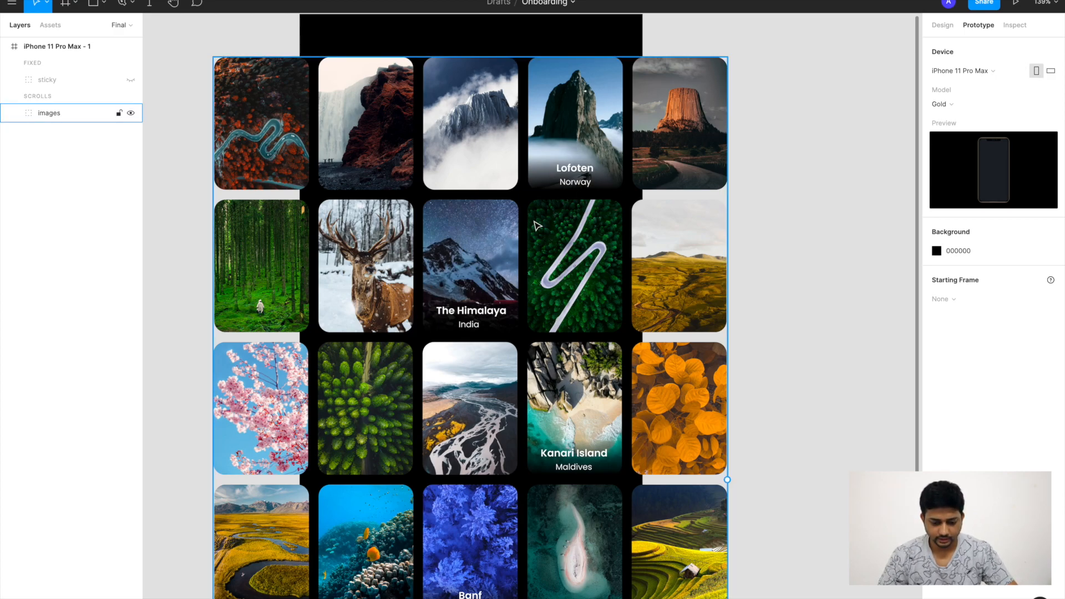
pyautogui.scroll(-3, 537, 225)
pyautogui.scroll(-5, 549, 311)
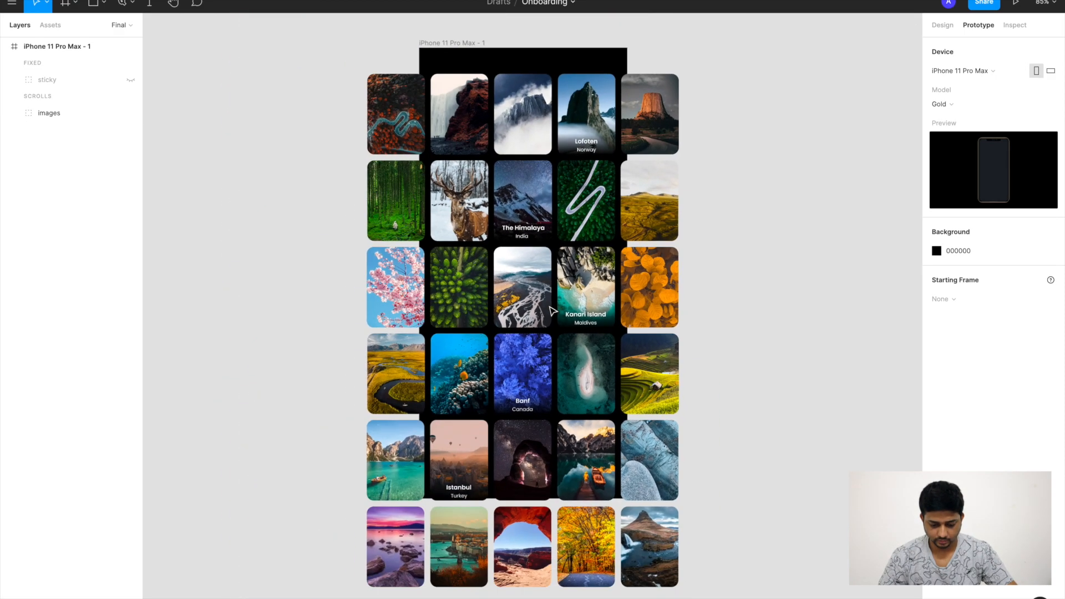
pyautogui.click(465, 46)
pyautogui.click(948, 24)
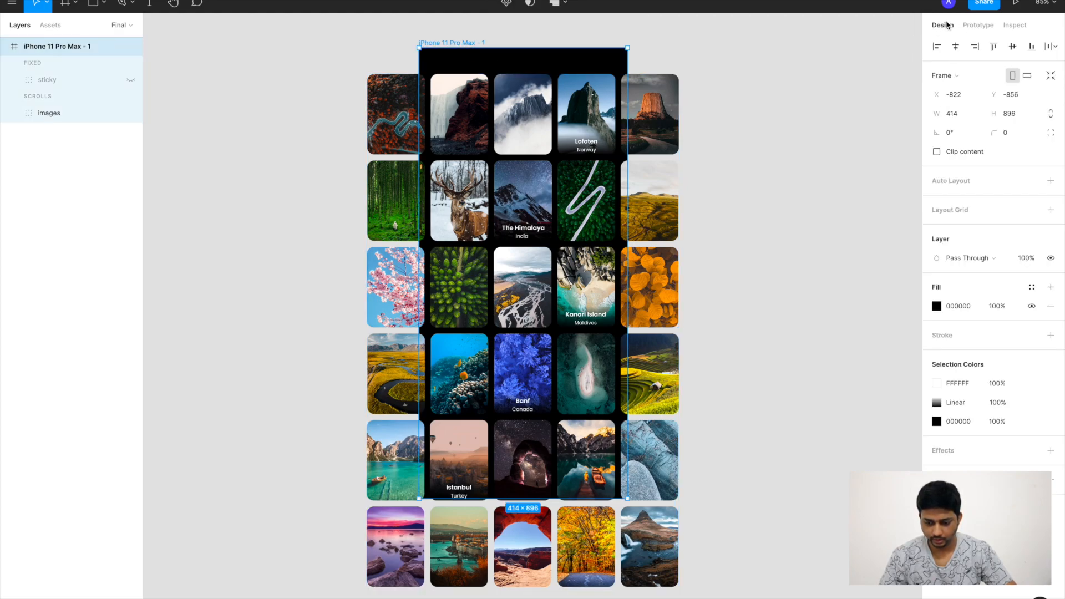
pyautogui.click(937, 152)
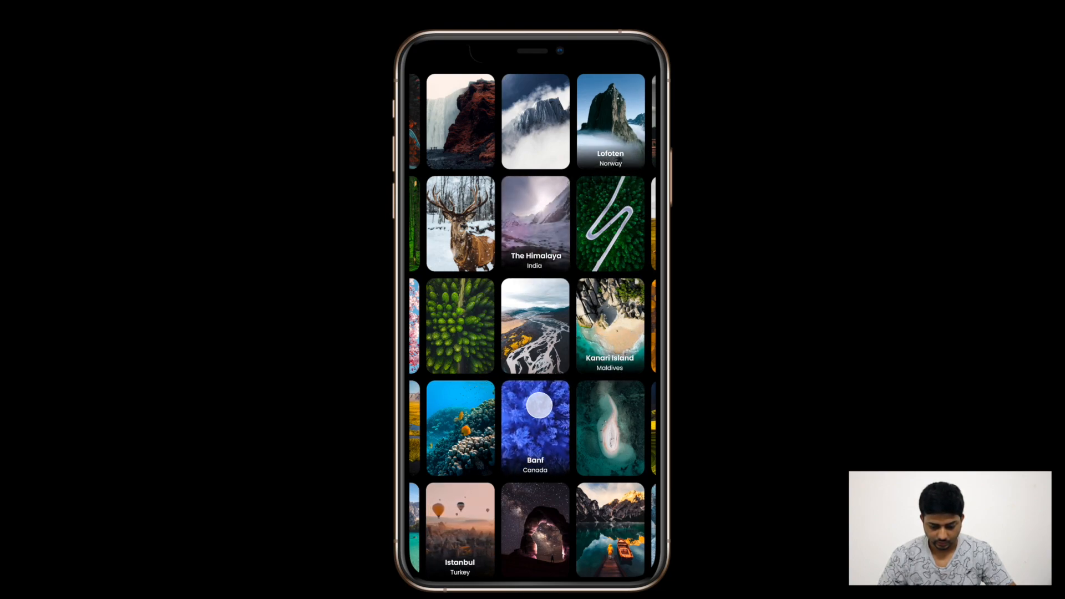
# Test the vertical and horizontal scrolling of the photo grid in the prototype preview and return to the design file
pyautogui.scroll(-3, 539, 406)
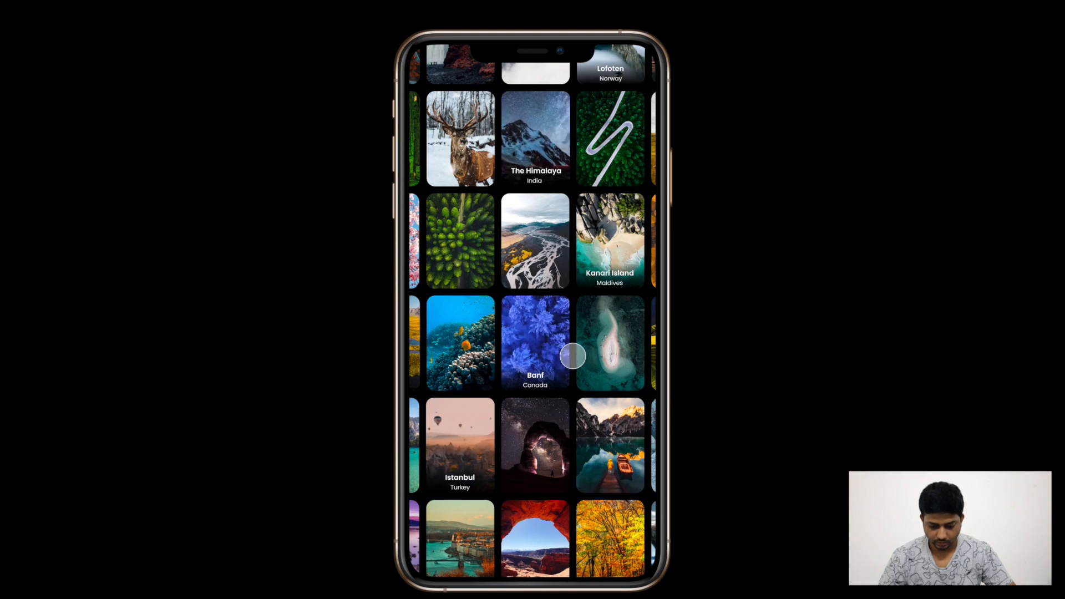
pyautogui.scroll(3, 590, 326)
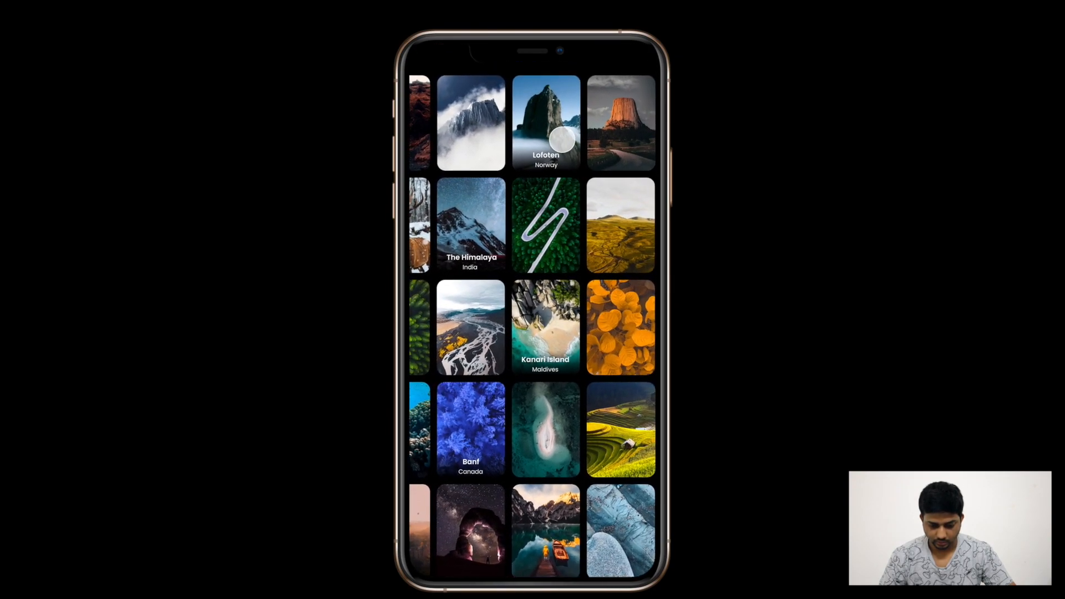
pyautogui.scroll(-3, 560, 194)
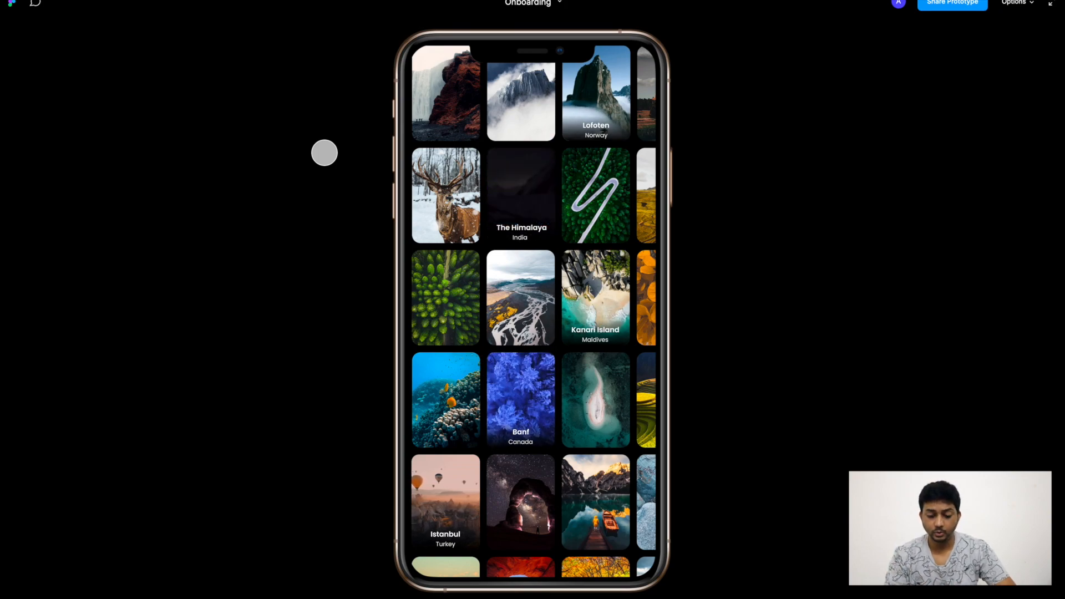
pyautogui.click(124, 1)
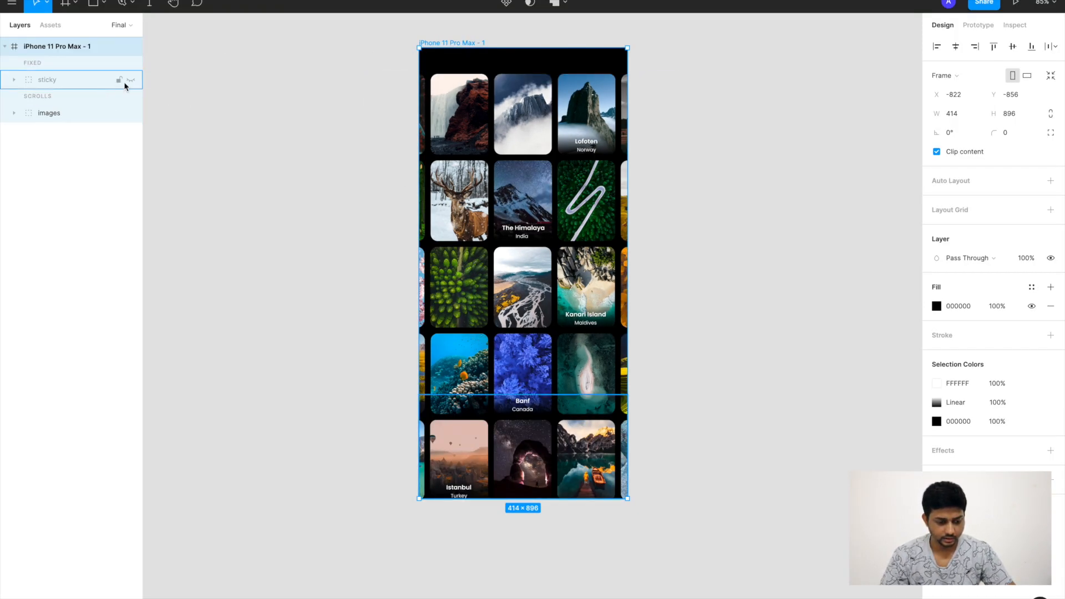
# Make the hidden sticky group with the Travellery title and Get started button visible again
pyautogui.click(131, 79)
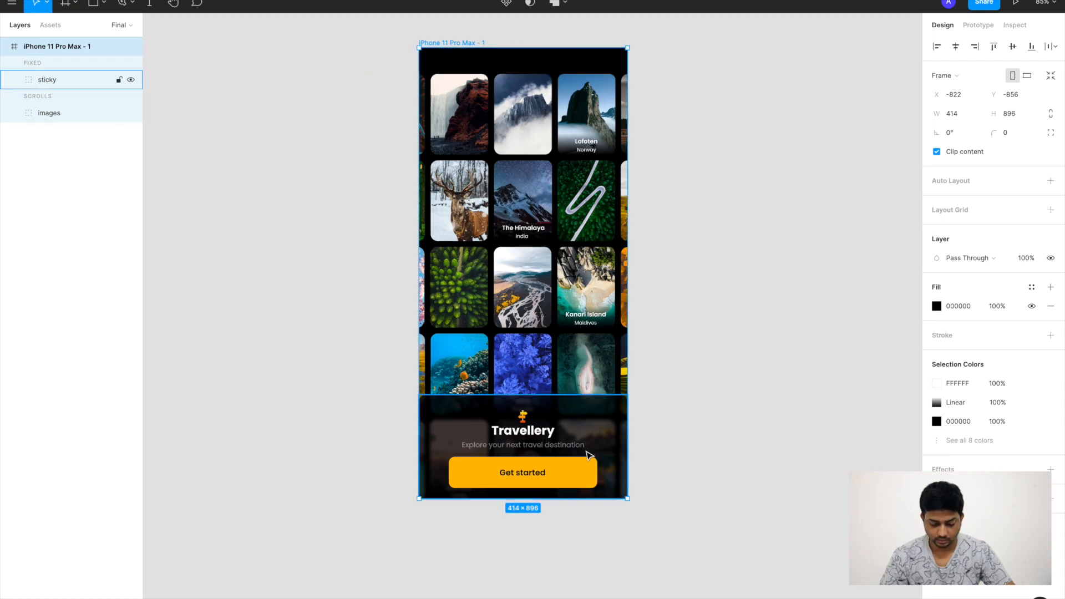
pyautogui.scroll(2, 590, 455)
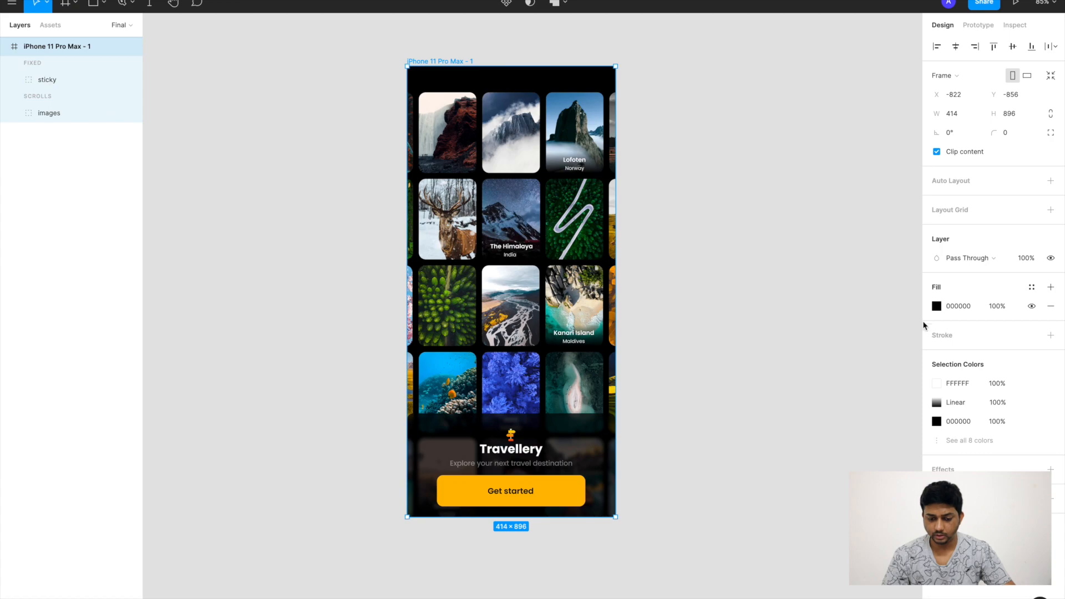
pyautogui.scroll(-1, 899, 328)
pyautogui.hscroll(1, 899, 328)
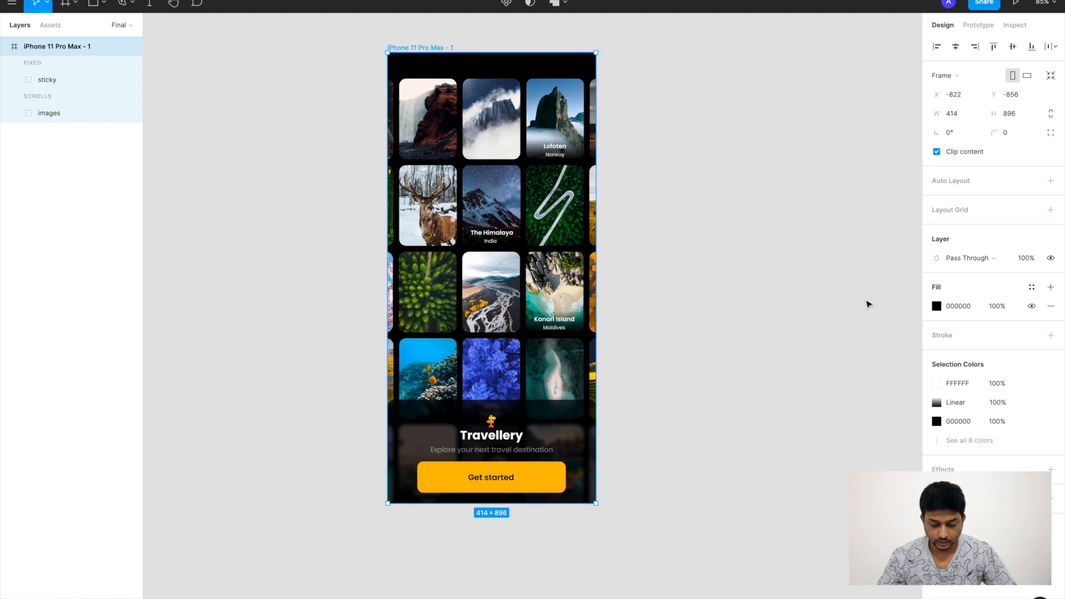
pyautogui.click(720, 232)
pyautogui.scroll(1, 649, 185)
pyautogui.hscroll(1, 649, 185)
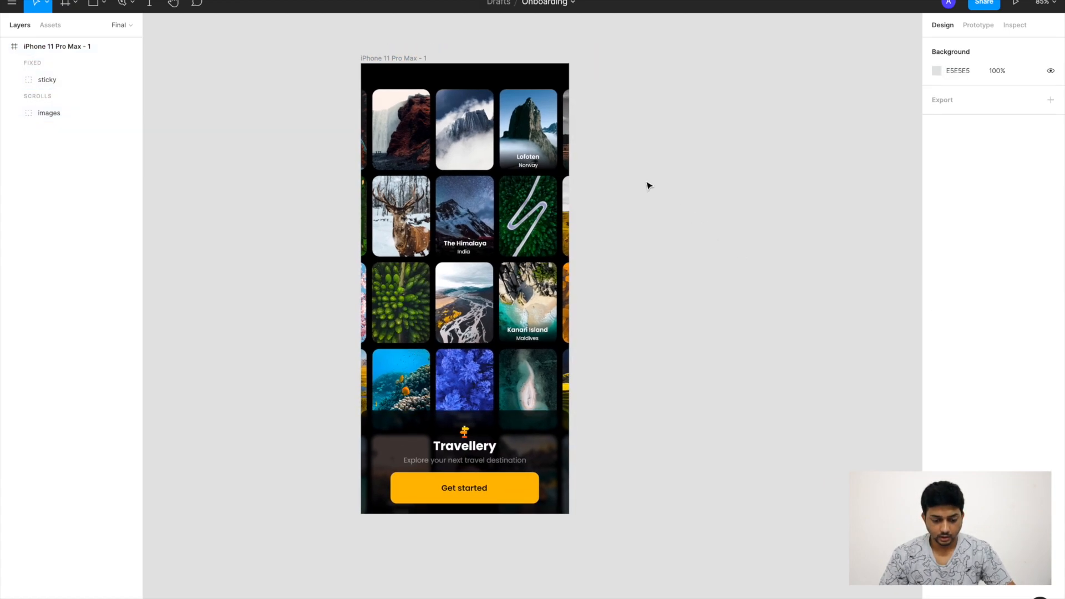
# Rename the iPhone 11 Pro Max - 1 frame as 1
pyautogui.click(392, 58)
pyautogui.doubleClick(72, 46)
pyautogui.write('1')
pyautogui.press('Return')
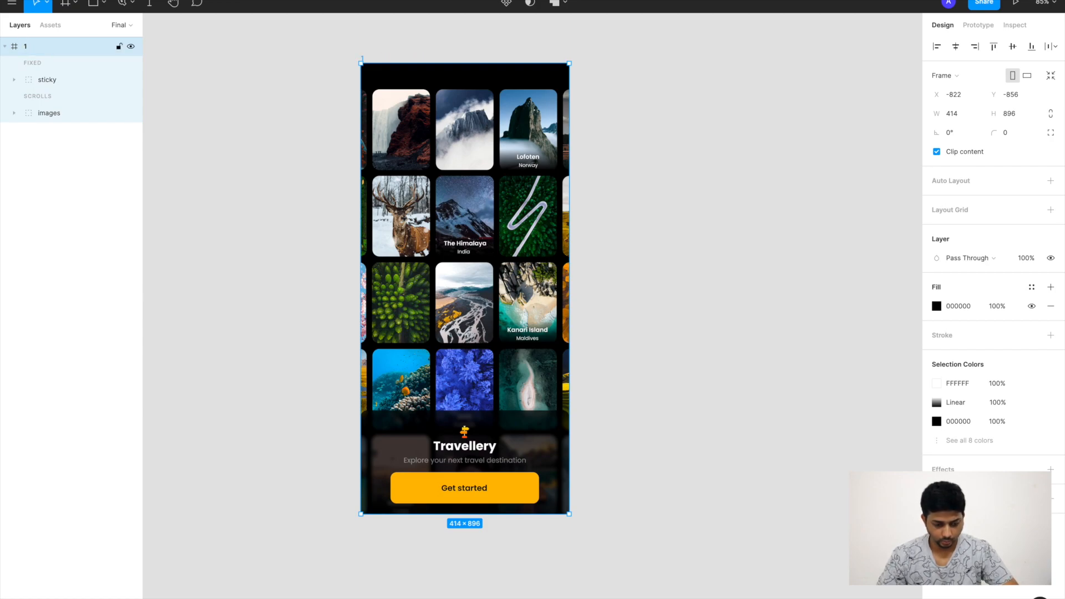
pyautogui.click(279, 70)
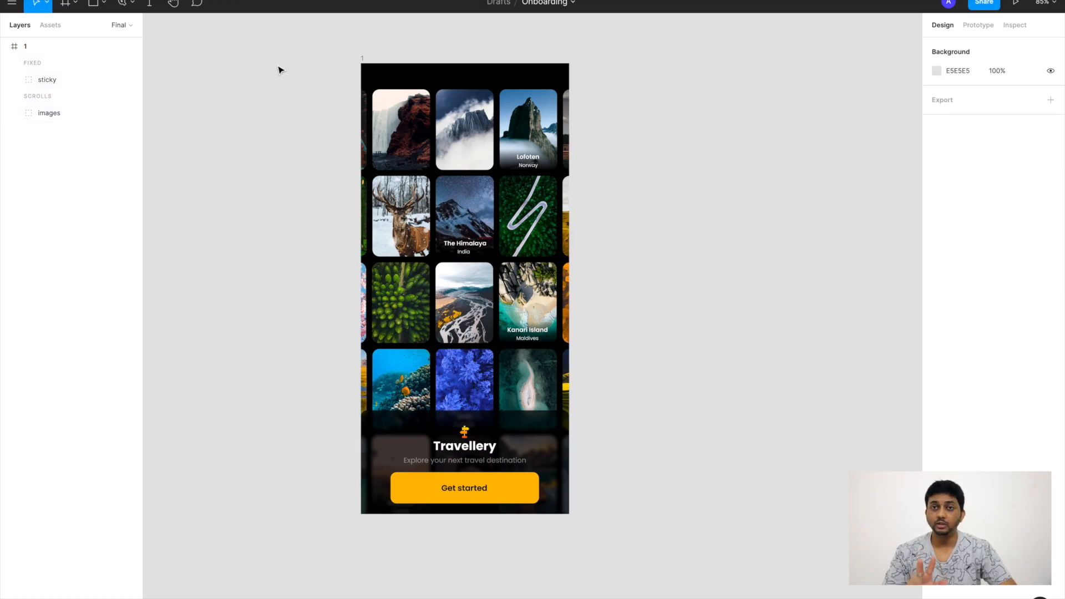
# Duplicate frame 1 to its right, placing the copy at X -334, Y -856
pyautogui.click(361, 59)
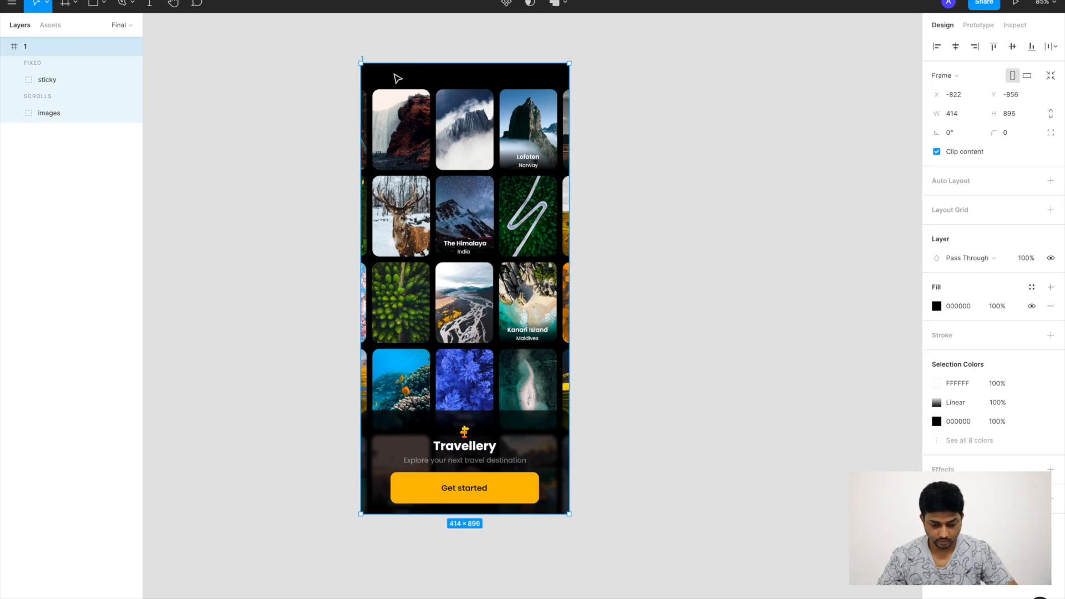
pyautogui.moveTo(384, 78); pyautogui.dragTo(629, 78)
pyautogui.hscroll(2, 628, 79)
pyautogui.scroll(-1, 628, 79)
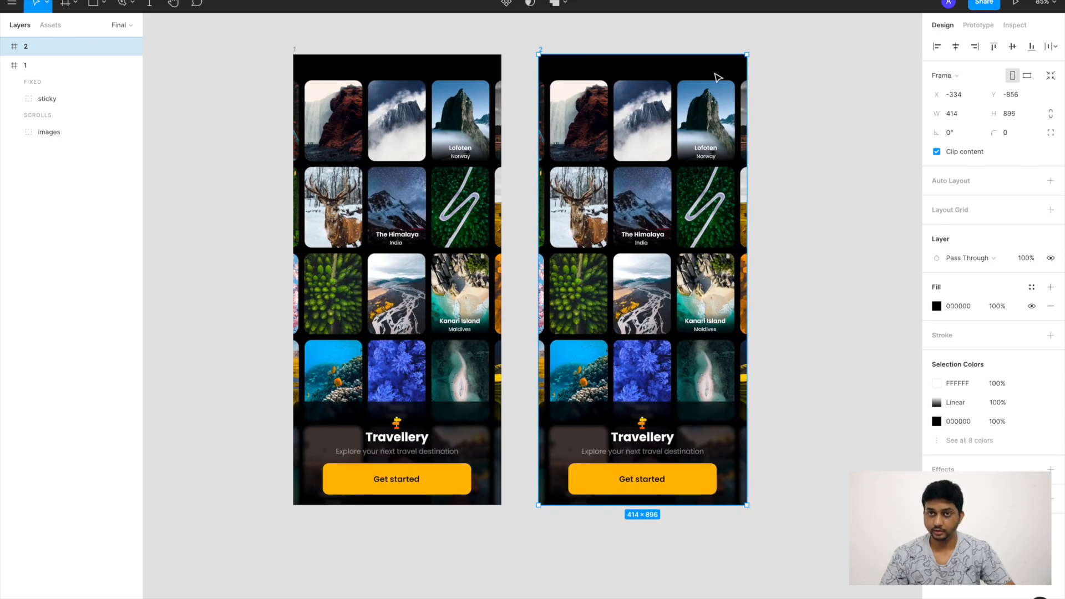
pyautogui.scroll(3, 716, 77)
pyautogui.scroll(-1, 716, 76)
pyautogui.click(832, 152)
pyautogui.scroll(-3, 833, 152)
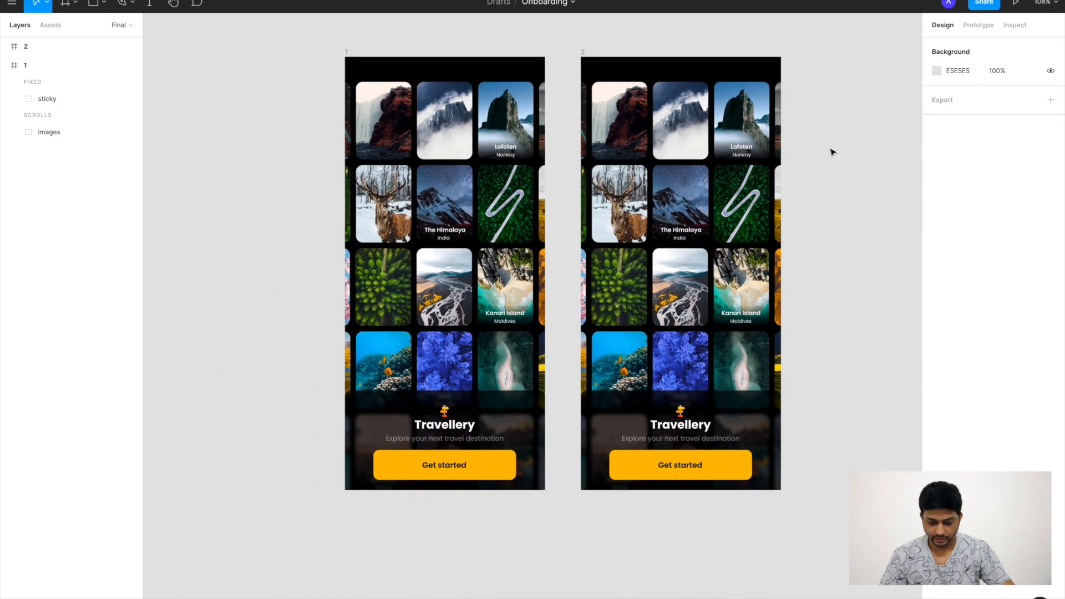
pyautogui.hscroll(1, 833, 152)
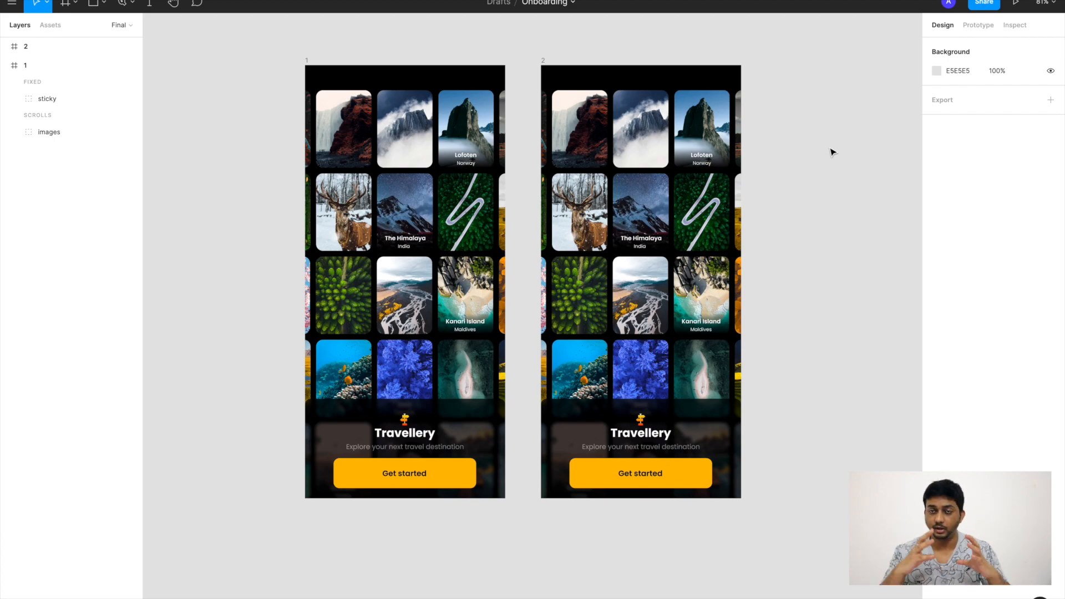
# Move frame 2 farther away from frame 1, to X -23 at the same height
pyautogui.moveTo(544, 62); pyautogui.dragTo(697, 63)
pyautogui.hscroll(2, 697, 63)
pyautogui.scroll(-2, 697, 63)
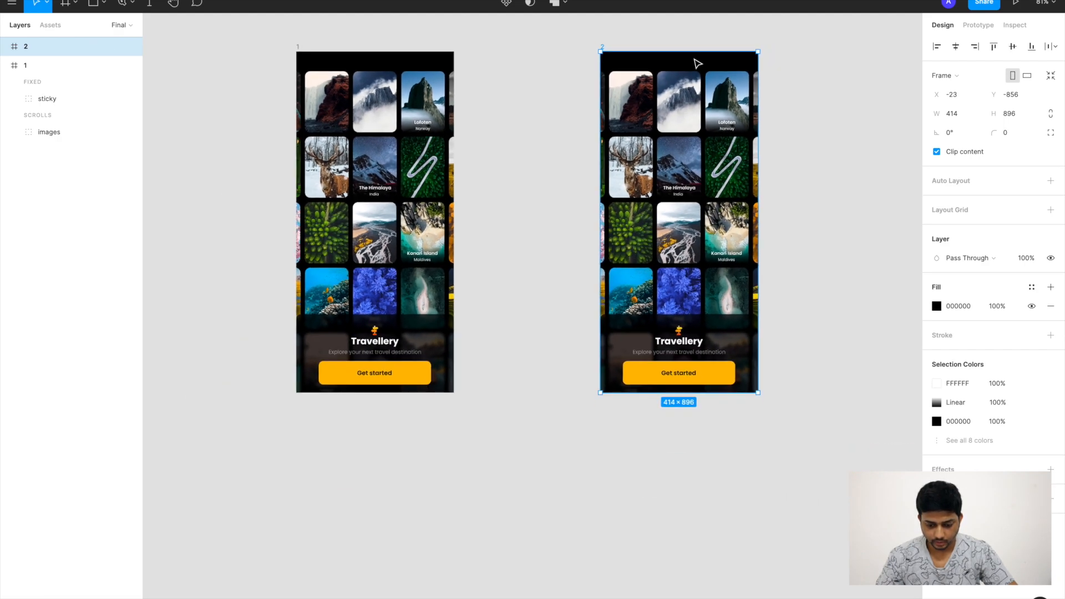
pyautogui.hscroll(1, 697, 63)
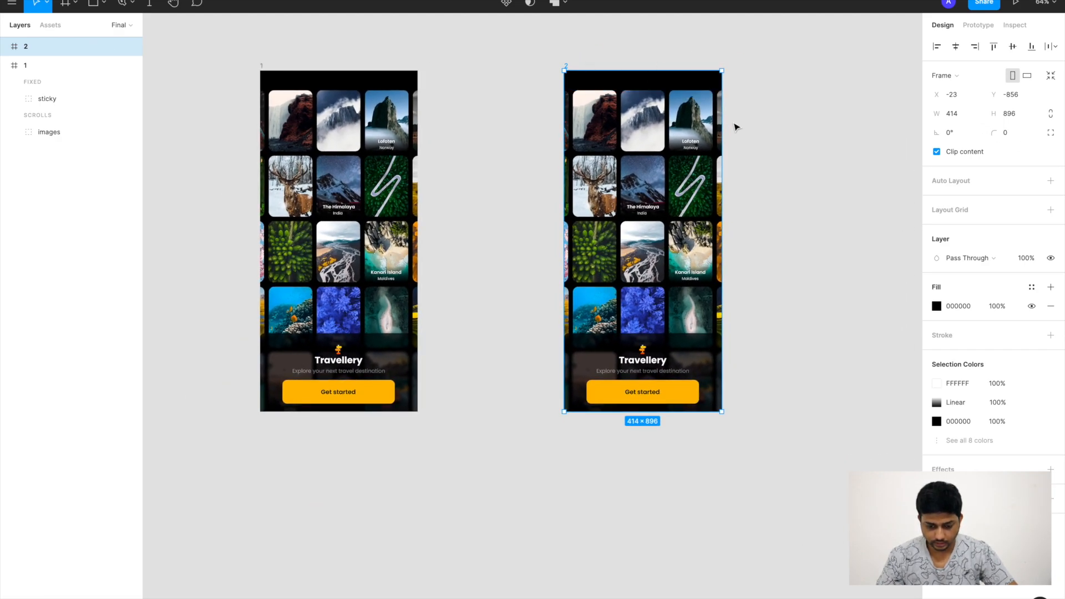
# Scale up the images group in frame 2 proportionally to about 1226 by 2016
pyautogui.click(643, 134)
pyautogui.hscroll(1, 643, 134)
pyautogui.scroll(1, 642, 134)
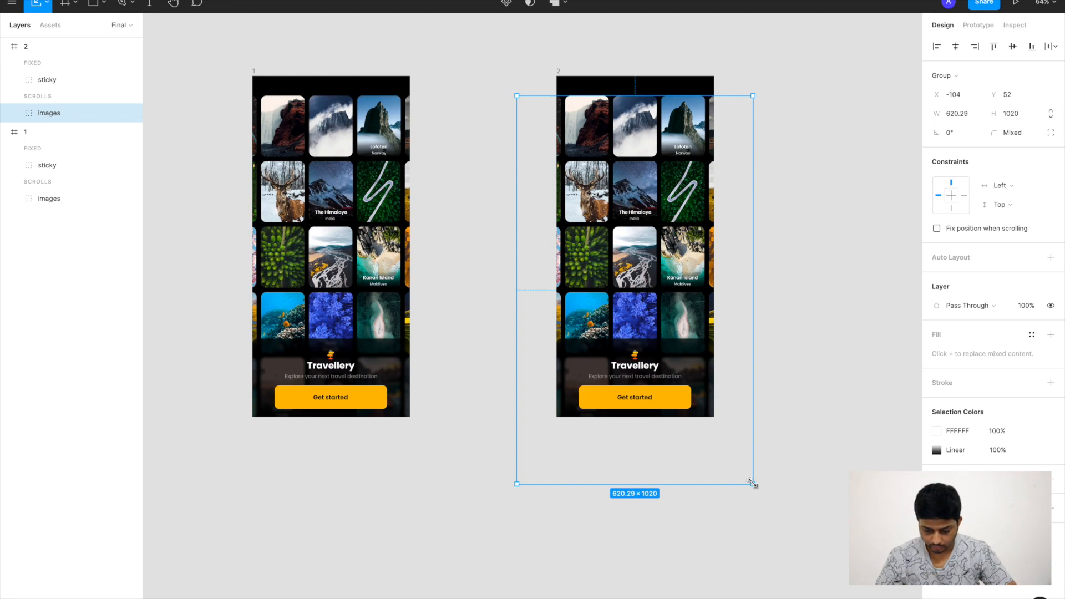
pyautogui.moveTo(753, 483); pyautogui.dragTo(855, 555)
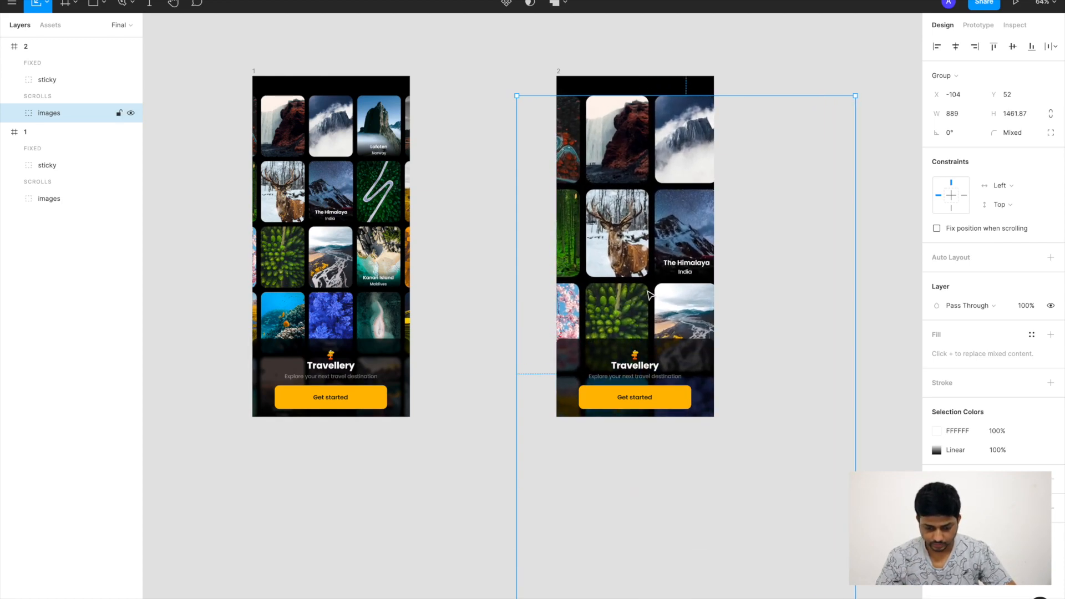
pyautogui.moveTo(515, 97); pyautogui.dragTo(436, 2)
pyautogui.scroll(-4, 596, 271)
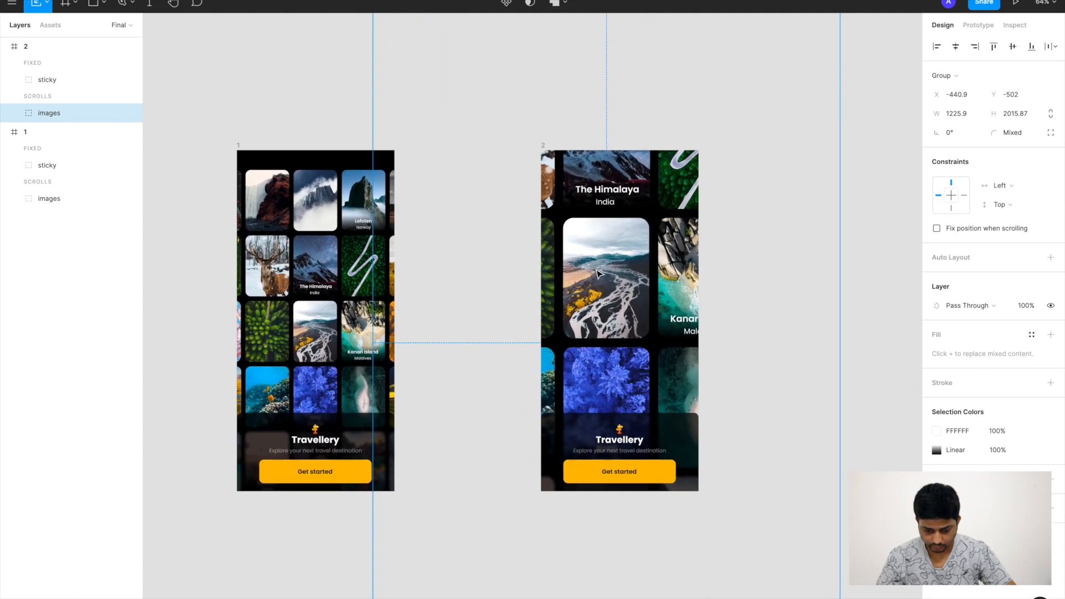
# Reposition the enlarged images group to X -405, Y -142 so The Himalaya tile sits centred in frame 2
pyautogui.moveTo(597, 267); pyautogui.dragTo(607, 285)
pyautogui.moveTo(611, 338); pyautogui.dragTo(607, 357)
pyautogui.scroll(3, 604, 242)
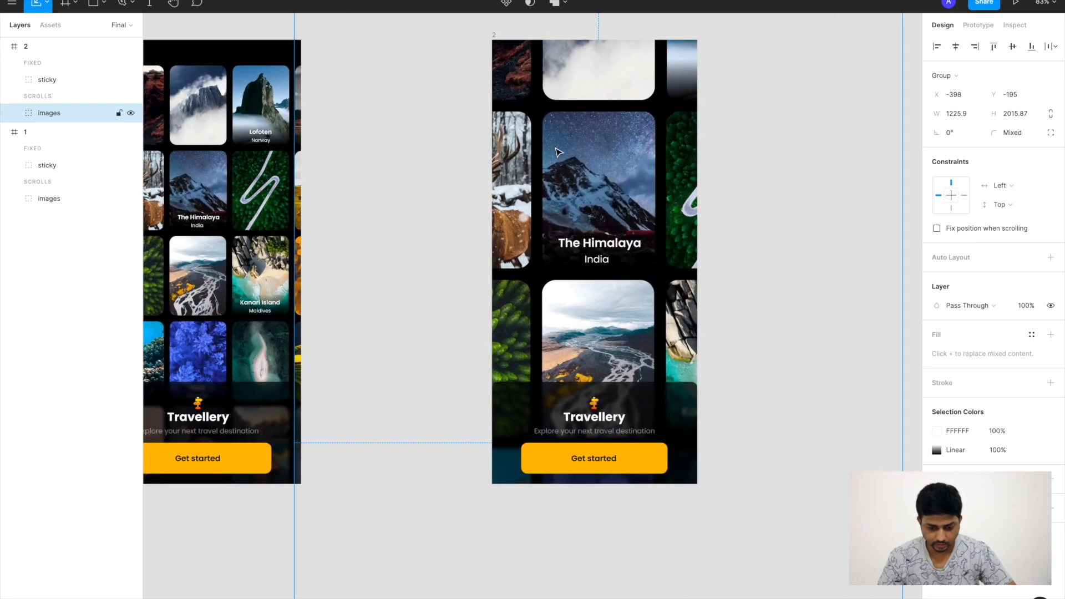
pyautogui.moveTo(570, 152); pyautogui.dragTo(581, 178)
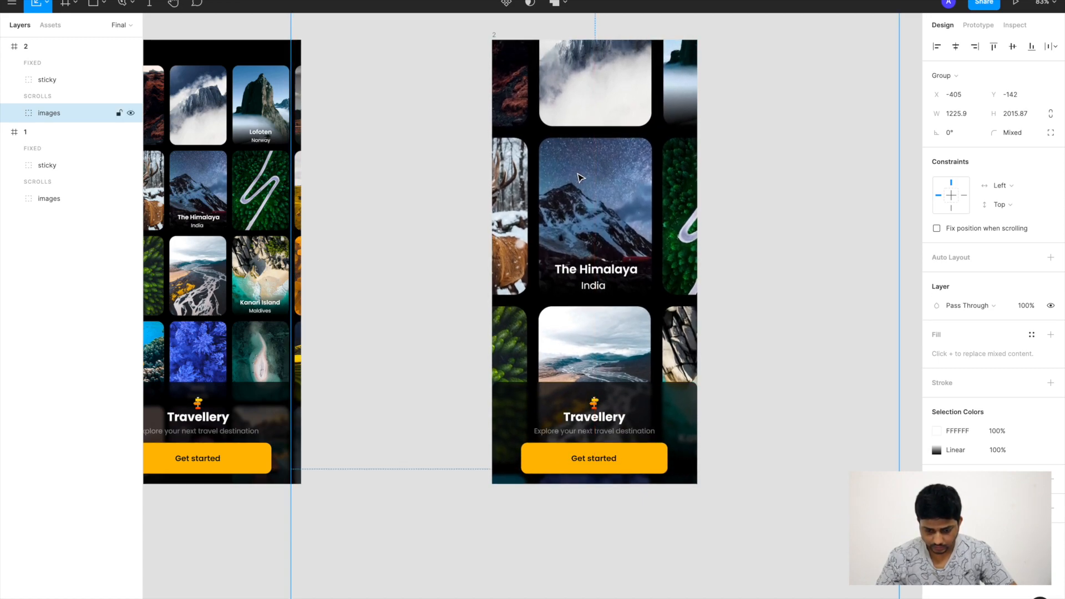
pyautogui.scroll(-3, 771, 175)
pyautogui.scroll(-2, 773, 175)
pyautogui.hscroll(2, 772, 175)
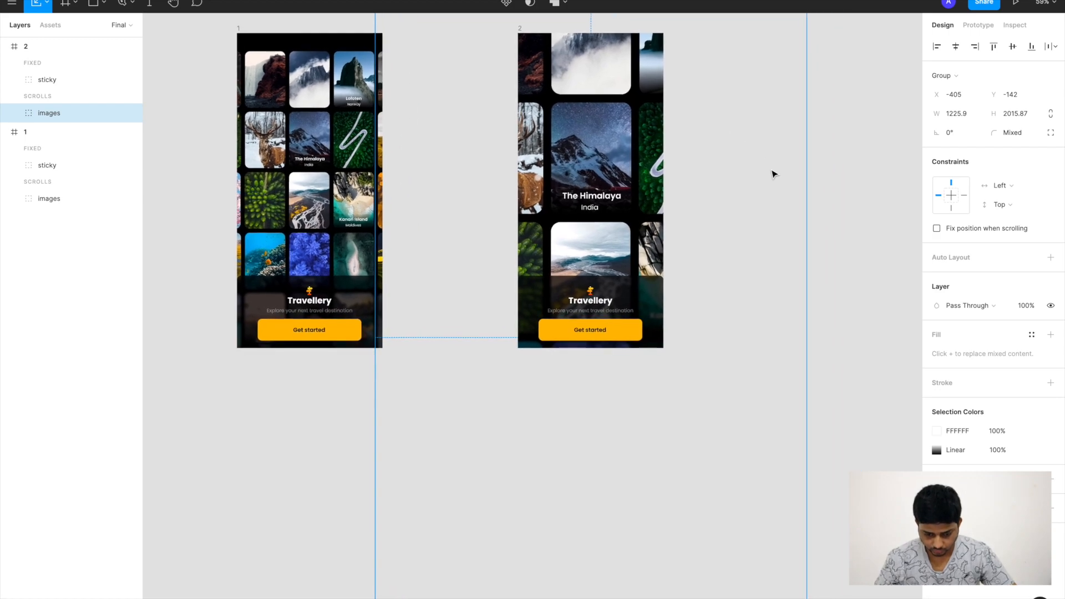
pyautogui.click(864, 212)
pyautogui.scroll(2, 674, 235)
pyautogui.hscroll(-1, 674, 234)
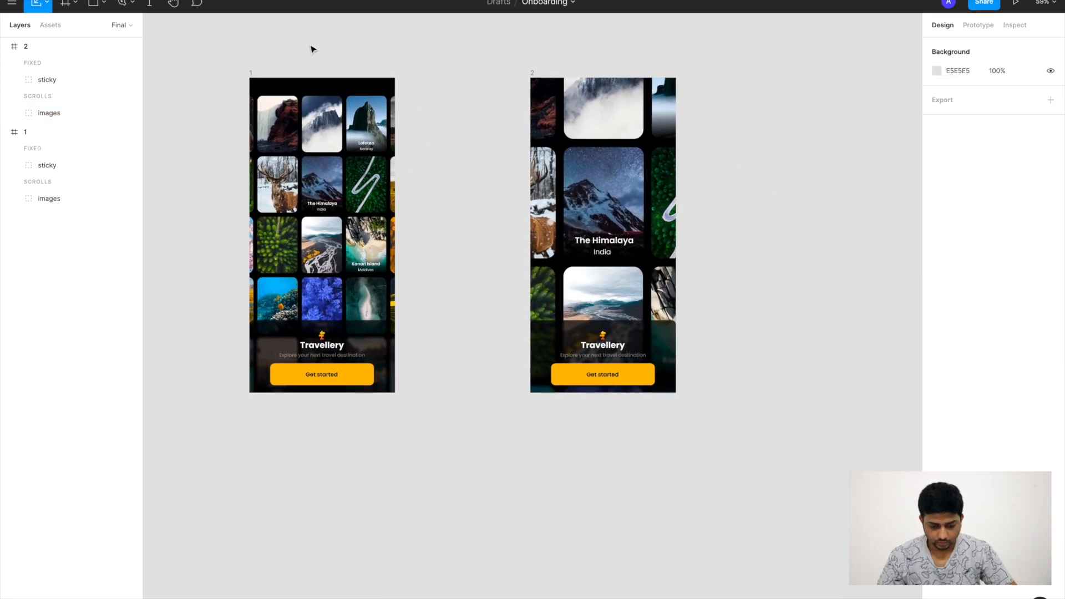
# Turn off Clip content for frame 2 to expose its whole enlarged photo grid
pyautogui.click(533, 74)
pyautogui.click(534, 74)
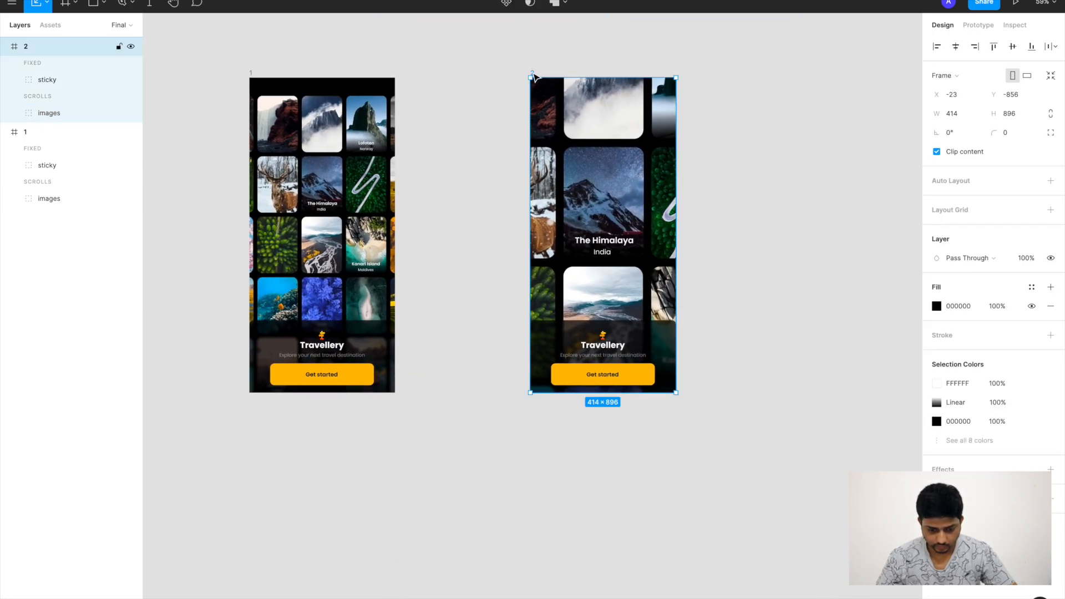
pyautogui.scroll(5, 539, 83)
pyautogui.scroll(1, 547, 100)
pyautogui.hscroll(-1, 546, 100)
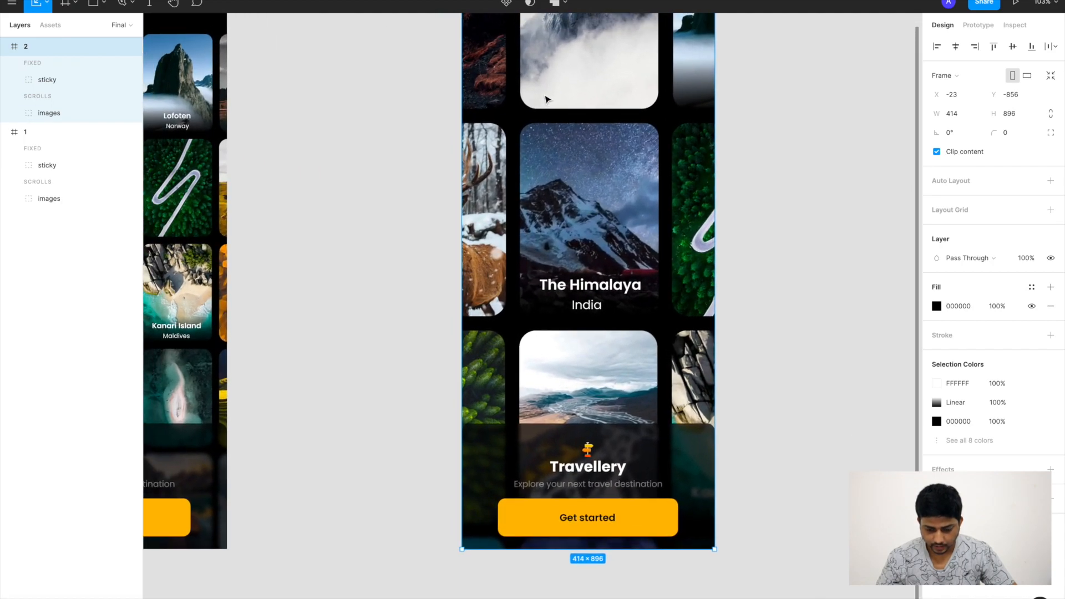
pyautogui.scroll(-4, 659, 214)
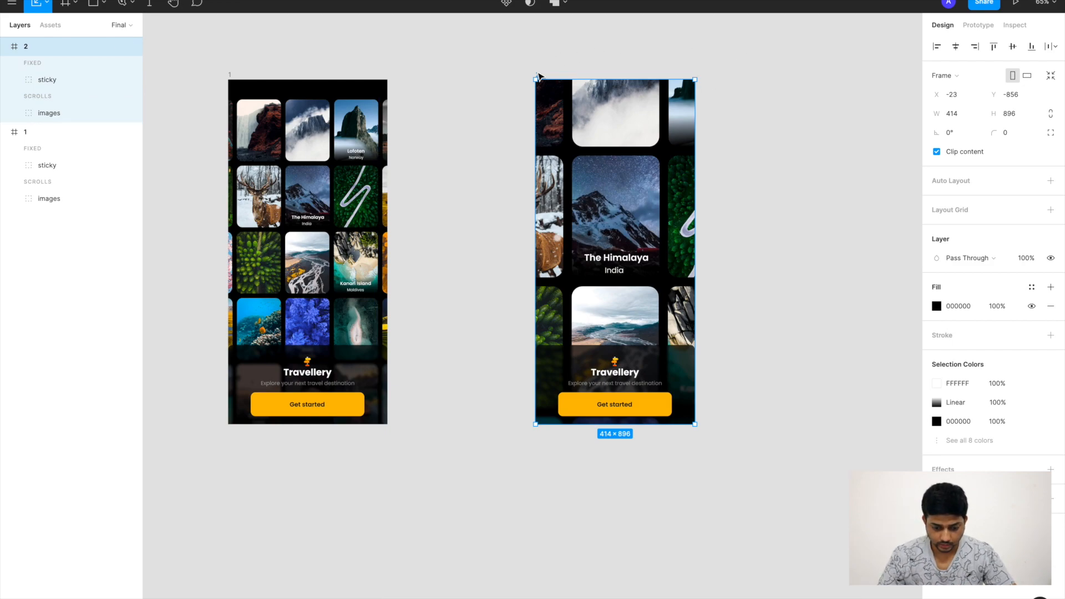
pyautogui.click(937, 152)
pyautogui.scroll(-3, 694, 239)
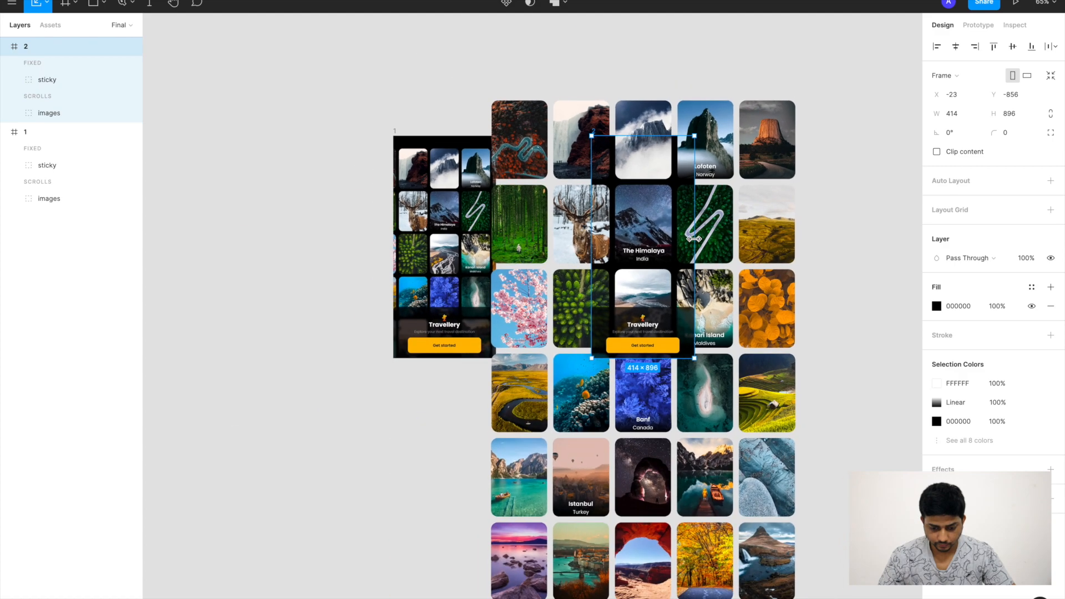
# Select every layer in frame 2's images group and collapse the nested maldives, canada, Norway and himalaya groups in the layer list
pyautogui.doubleClick(561, 117)
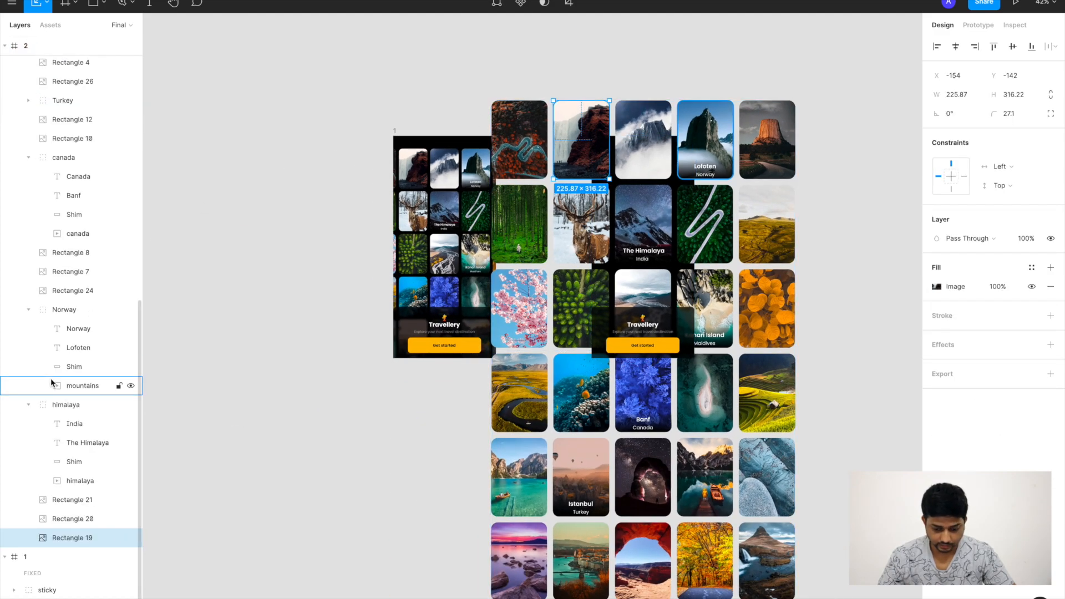
pyautogui.scroll(6, 94, 399)
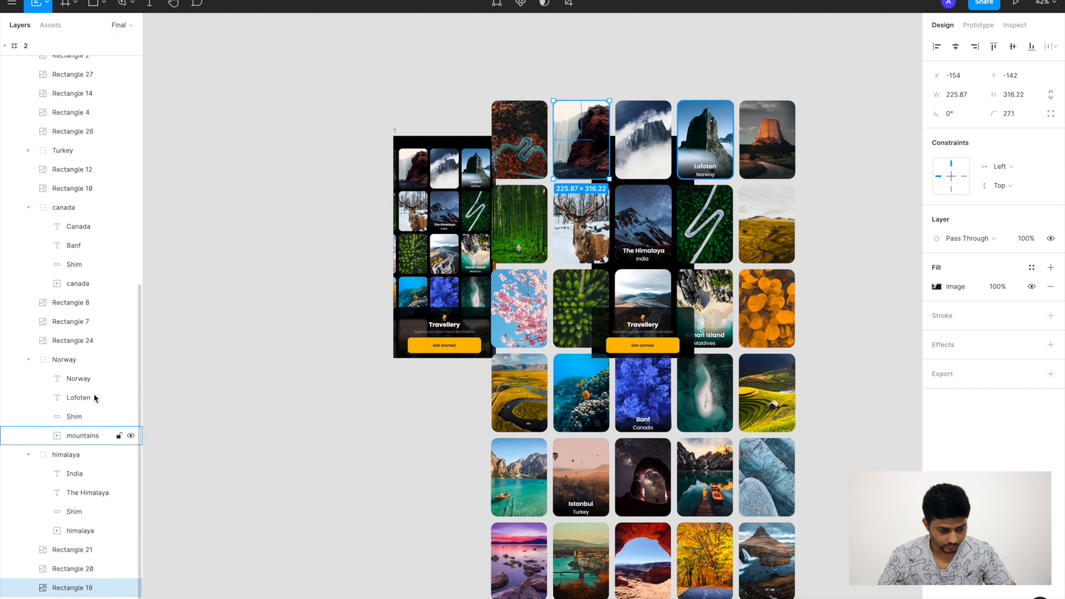
pyautogui.scroll(3, 94, 399)
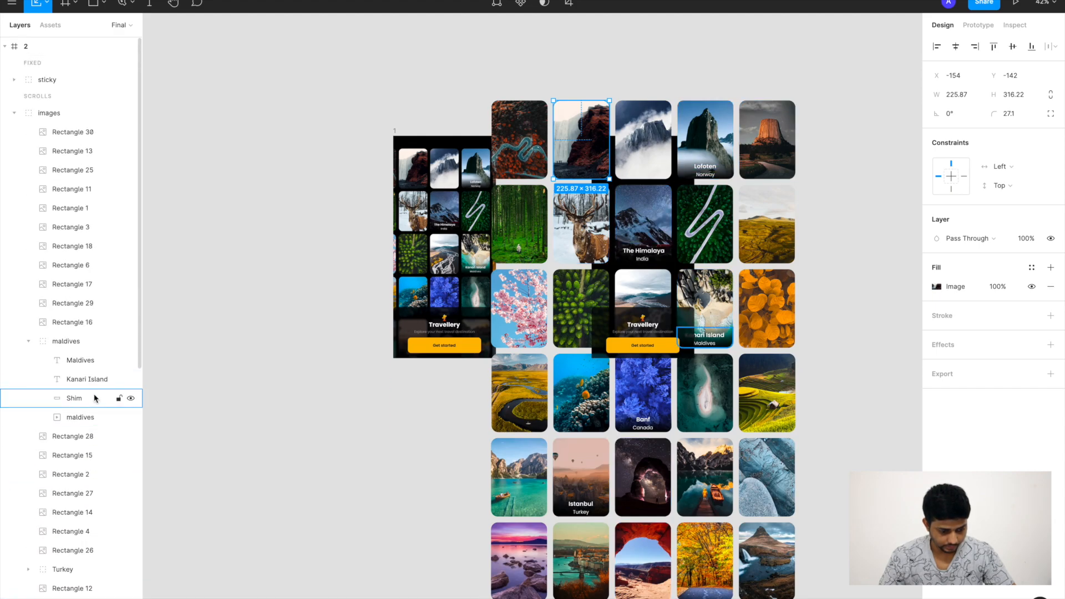
pyautogui.keyDown('shift'); pyautogui.click(57, 133); pyautogui.keyUp('shift')
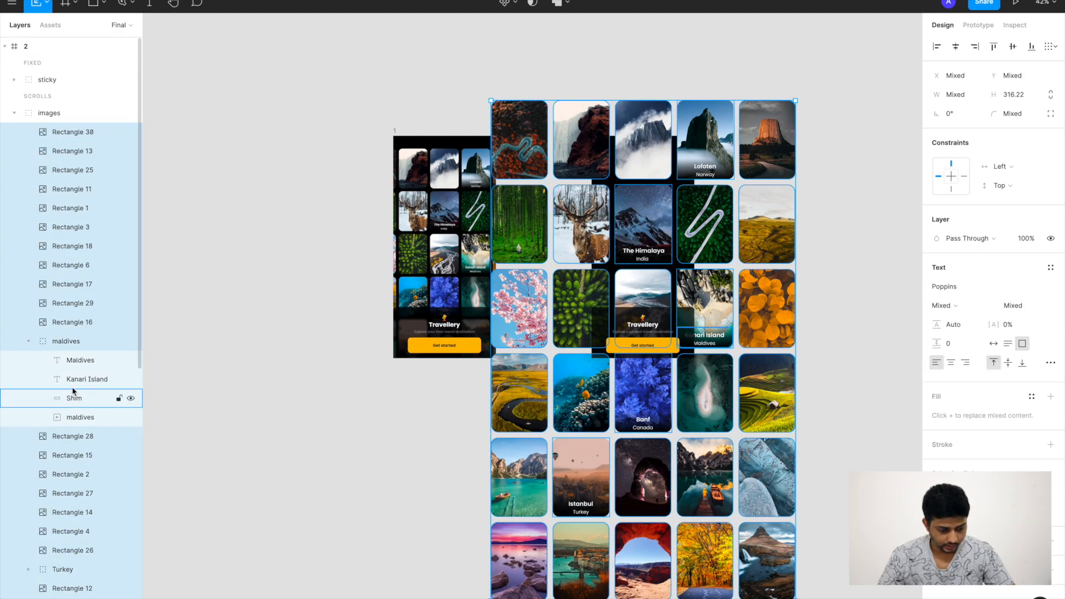
pyautogui.click(27, 343)
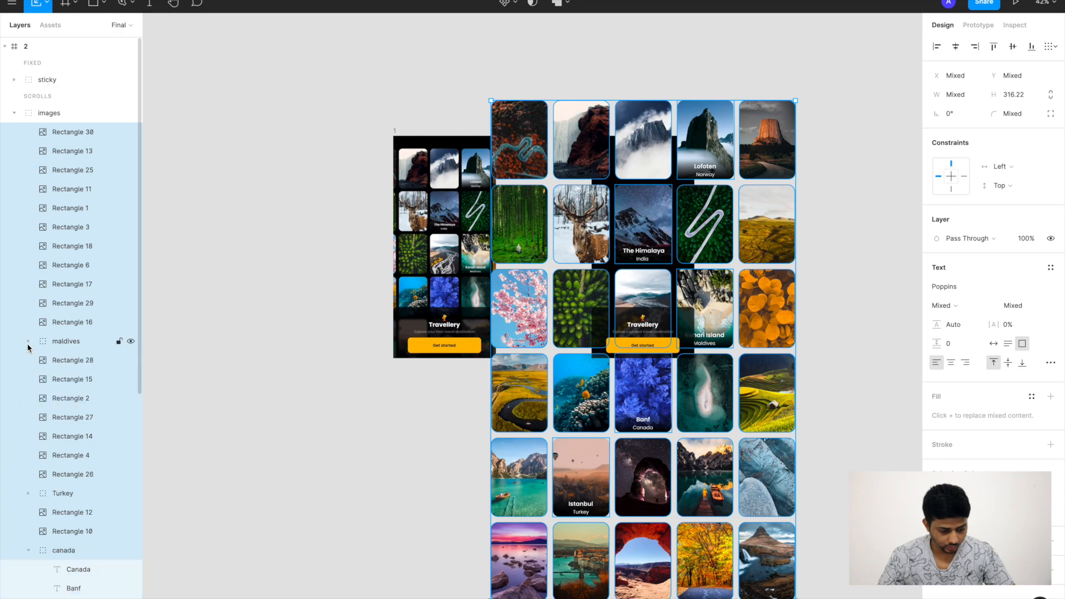
pyautogui.click(29, 549)
pyautogui.scroll(-2, 28, 547)
pyautogui.scroll(-1, 28, 547)
pyautogui.click(28, 492)
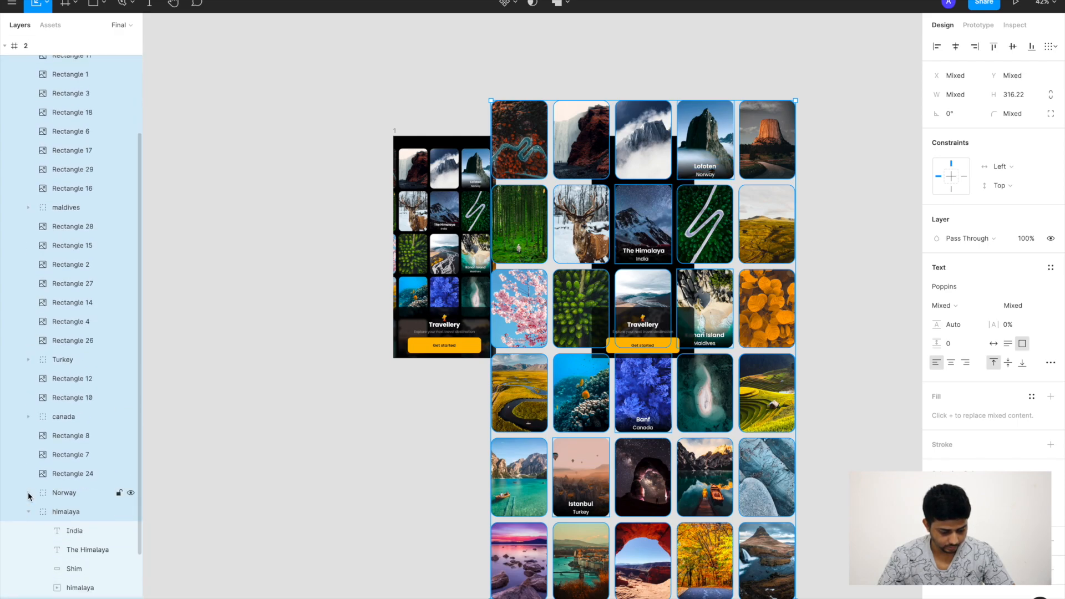
pyautogui.click(28, 512)
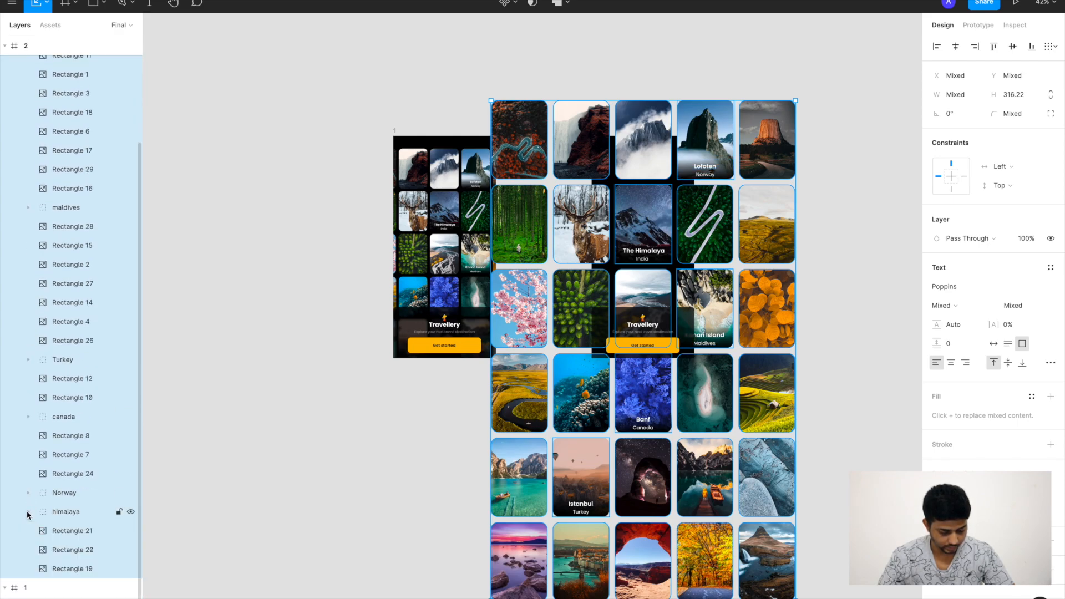
# Exclude the himalaya group from the selection and set the opacity of all other tiles in frame 2 to 30%
pyautogui.keyDown('shift'); pyautogui.click(64, 511); pyautogui.keyUp('shift')
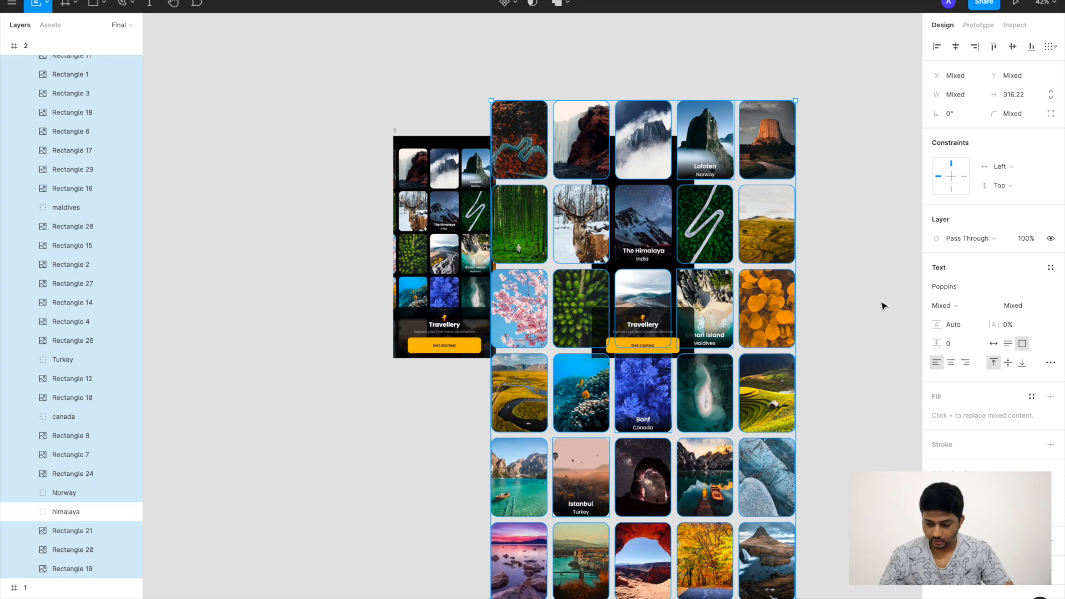
pyautogui.click(1029, 243)
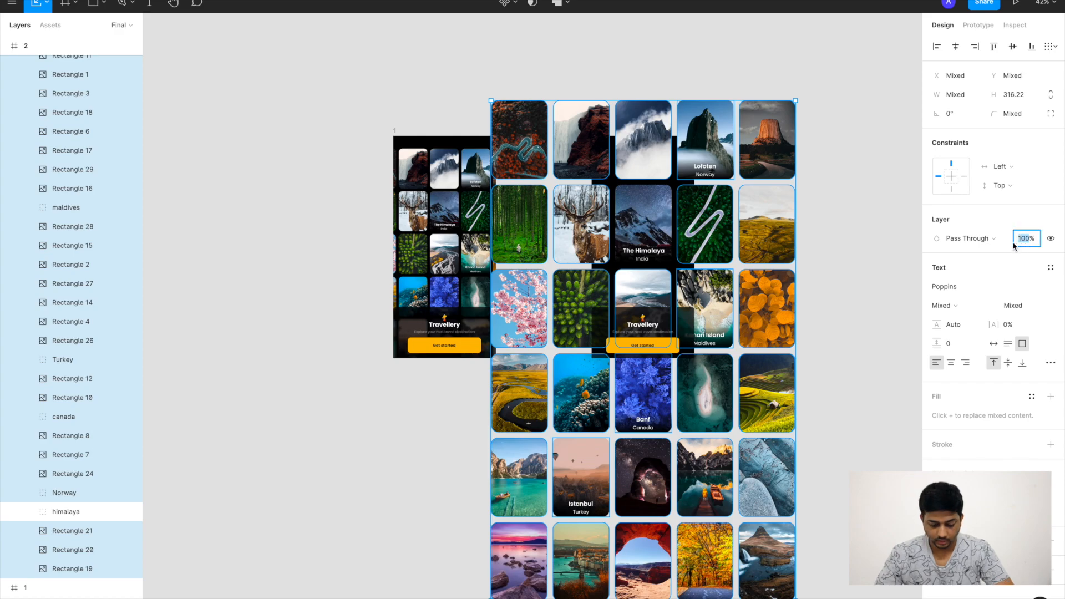
pyautogui.write('30')
pyautogui.press('Return')
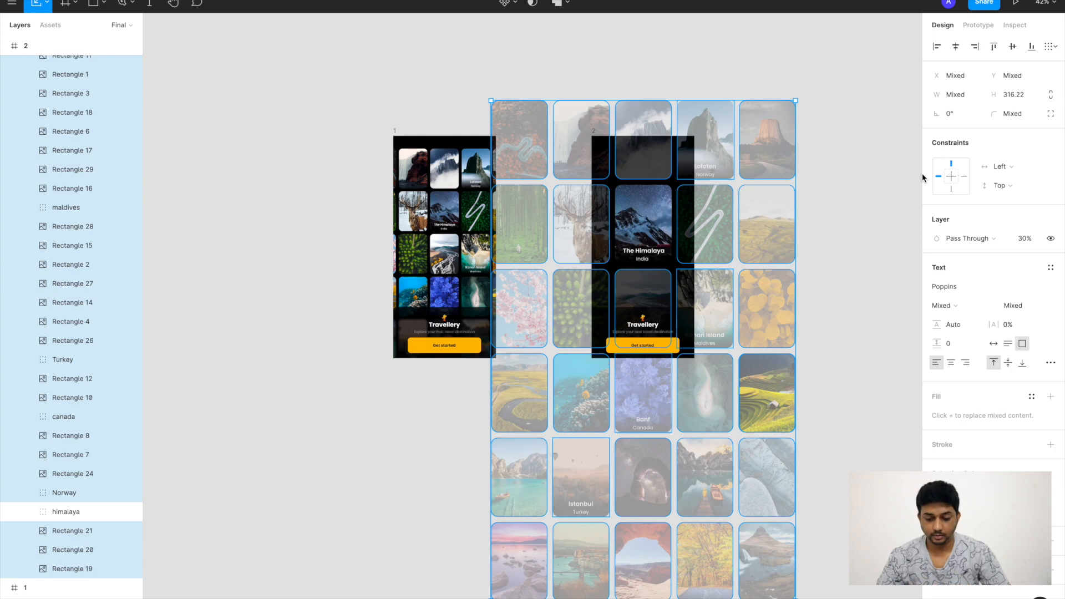
pyautogui.click(618, 78)
# Turn Clip content back on for frame 2 to hide the tiles outside its bounds
pyautogui.scroll(2, 1, 305)
pyautogui.click(57, 104)
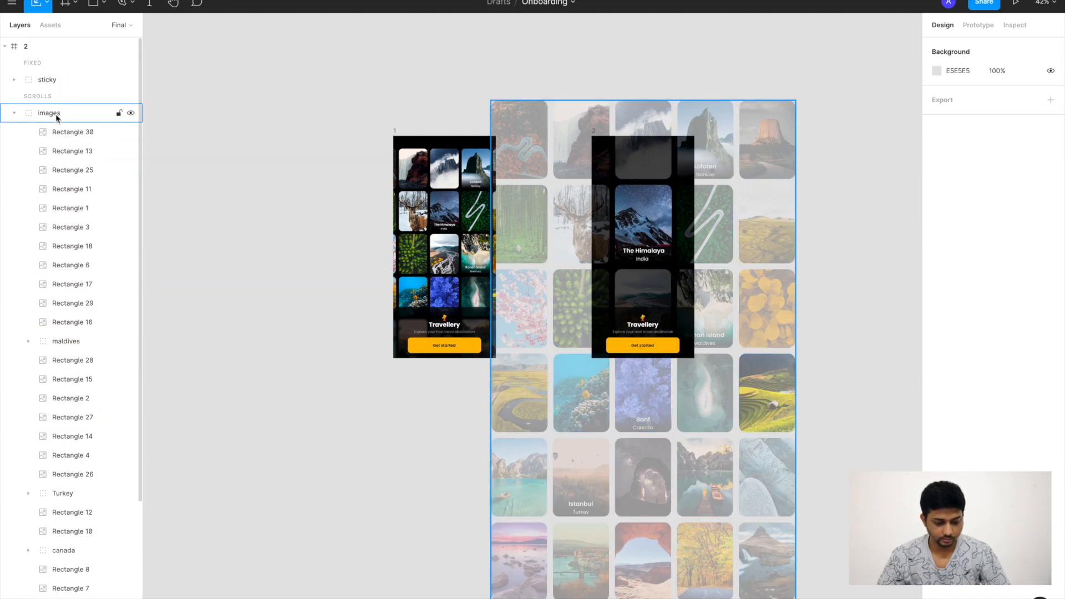
pyautogui.scroll(1, 57, 118)
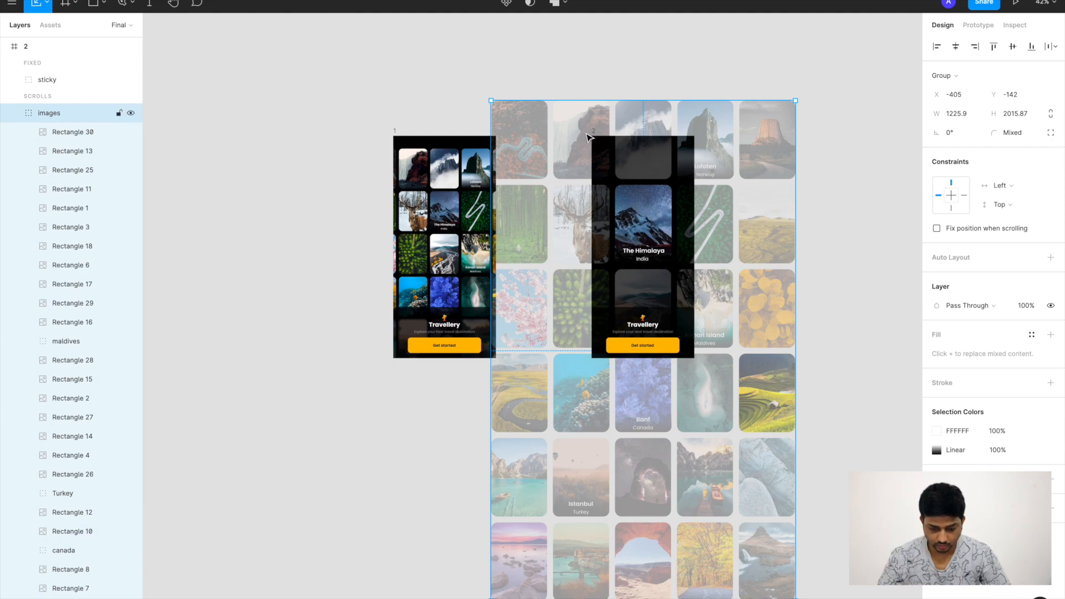
pyautogui.click(25, 46)
pyautogui.click(937, 151)
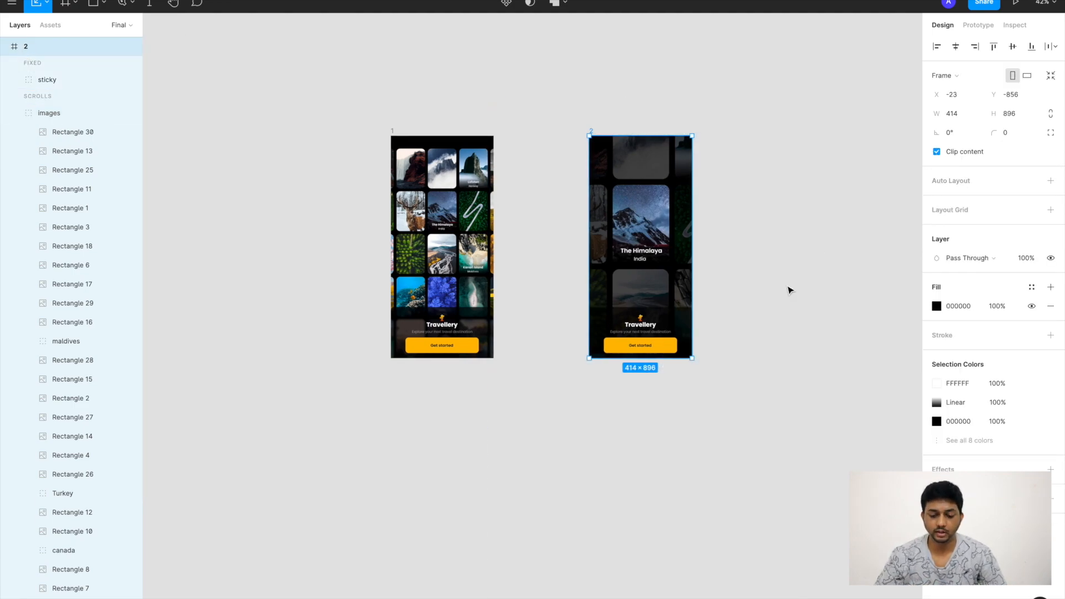
# Examine frame 2 with its dimmed tiles and highlighted Himalaya tile up close beside frame 1
pyautogui.hscroll(2, 791, 290)
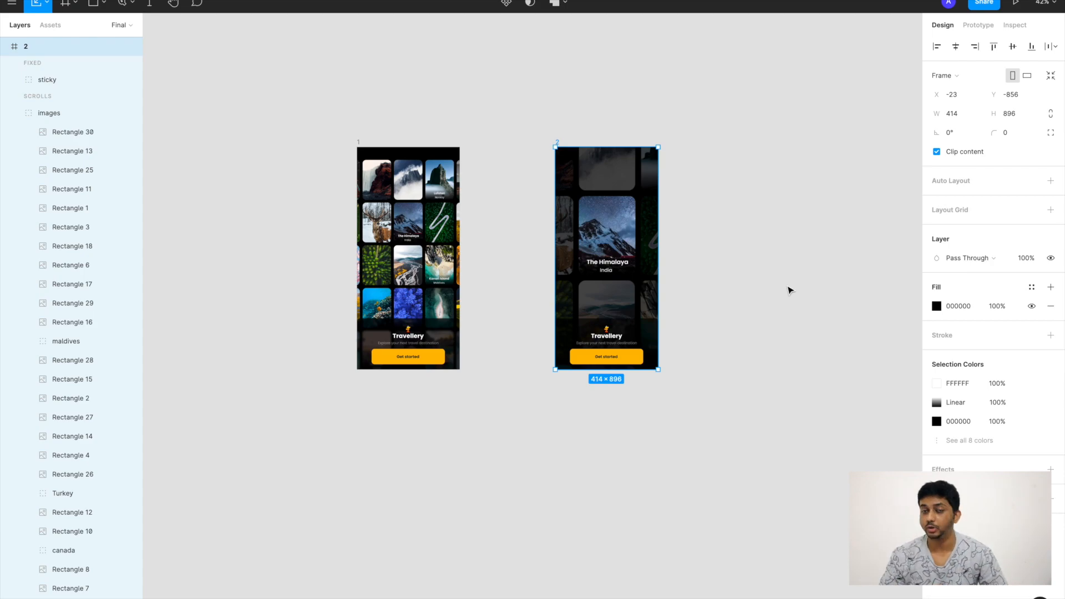
pyautogui.scroll(3, 598, 255)
pyautogui.hscroll(1, 598, 252)
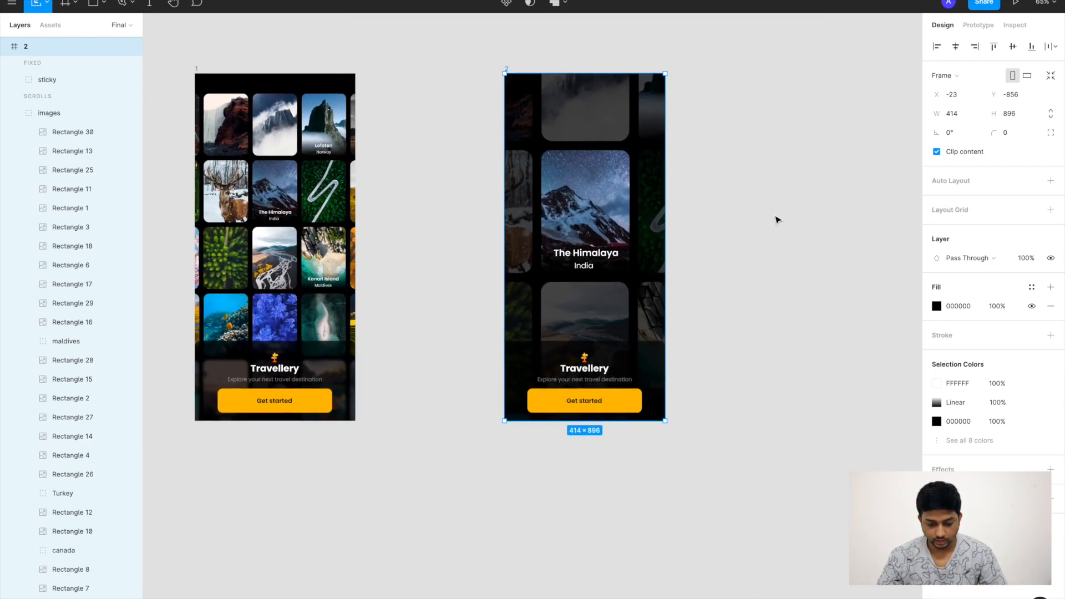
pyautogui.click(776, 219)
pyautogui.hscroll(-2, 631, 224)
pyautogui.scroll(3, 682, 222)
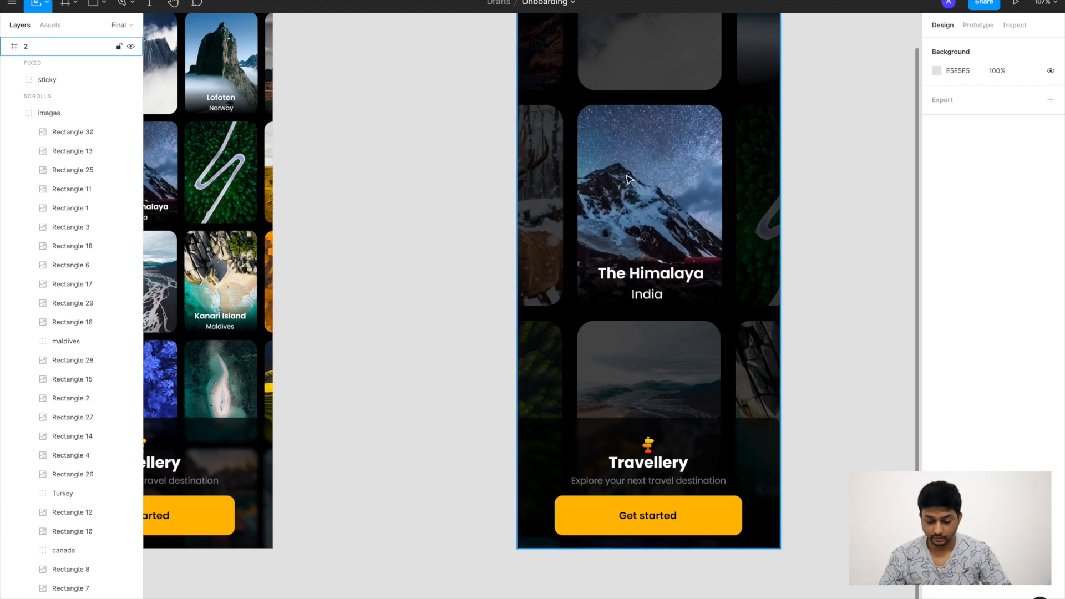
pyautogui.hotkey('shift', '1')
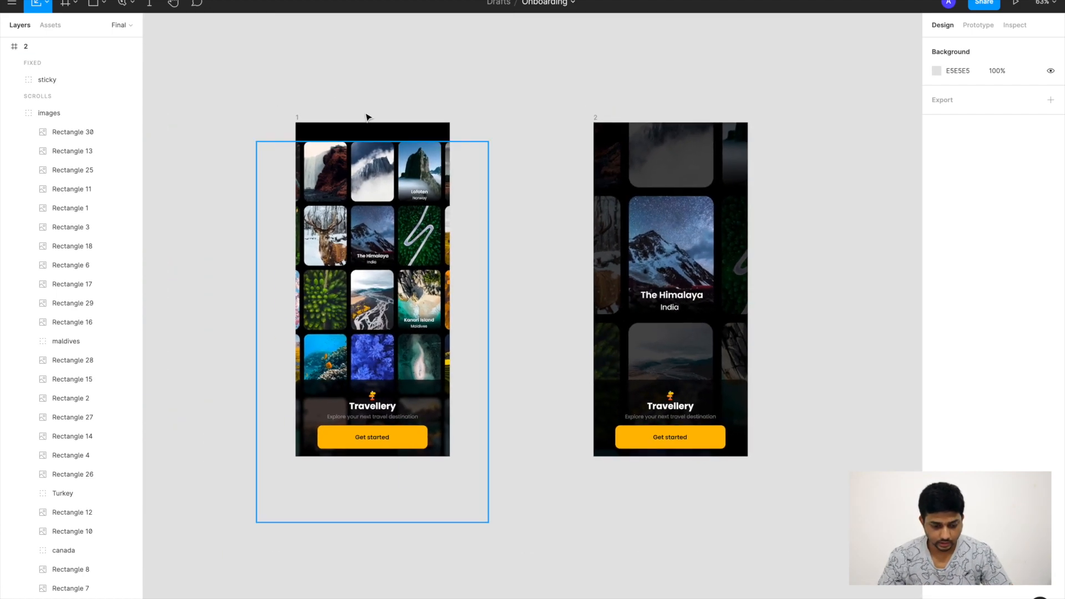
# Connect frame 1 to frame 2 with an After Delay interaction of 800ms that navigates using Smart Animate
pyautogui.click(300, 116)
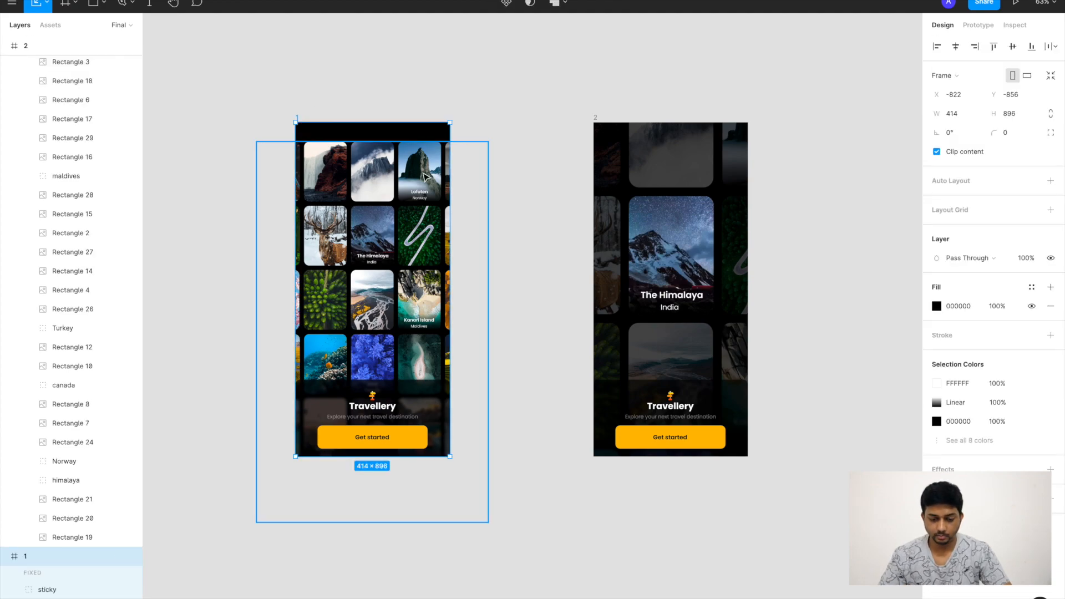
pyautogui.click(979, 25)
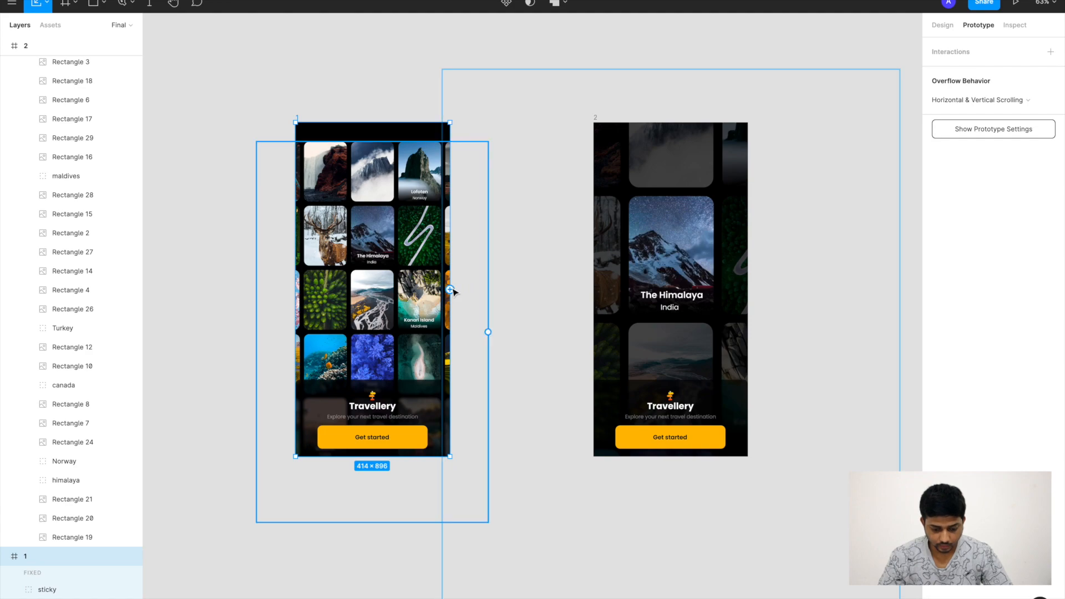
pyautogui.moveTo(450, 289); pyautogui.dragTo(610, 265)
pyautogui.click(830, 100)
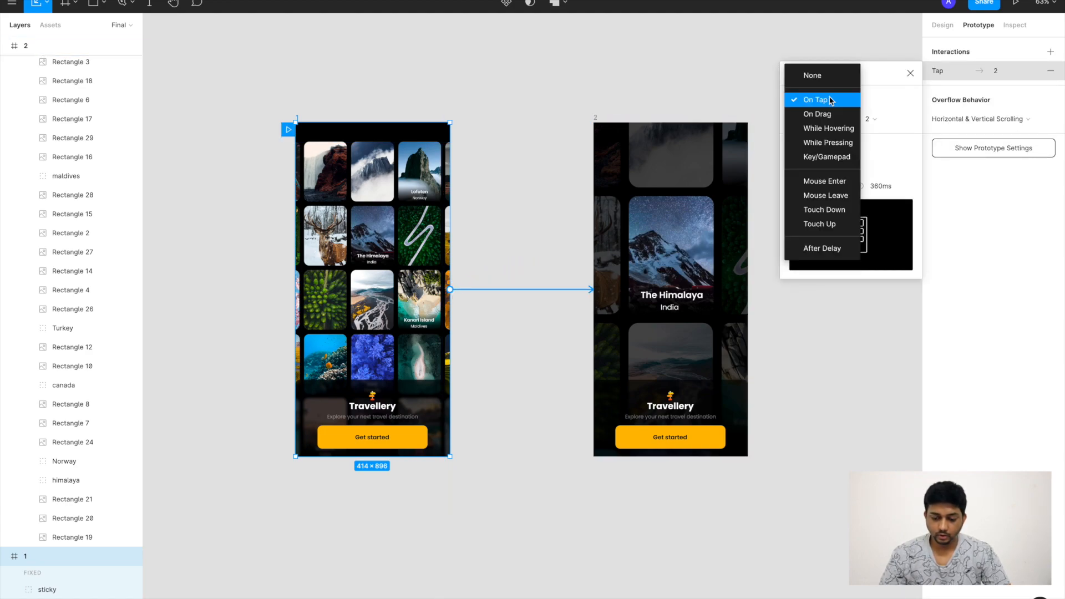
pyautogui.click(820, 248)
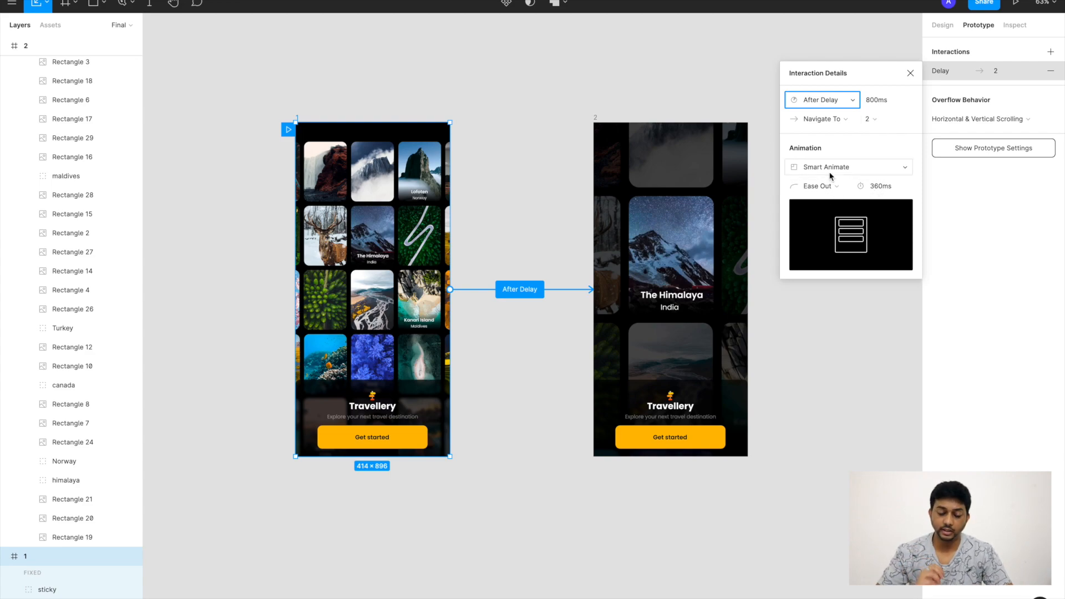
pyautogui.click(911, 73)
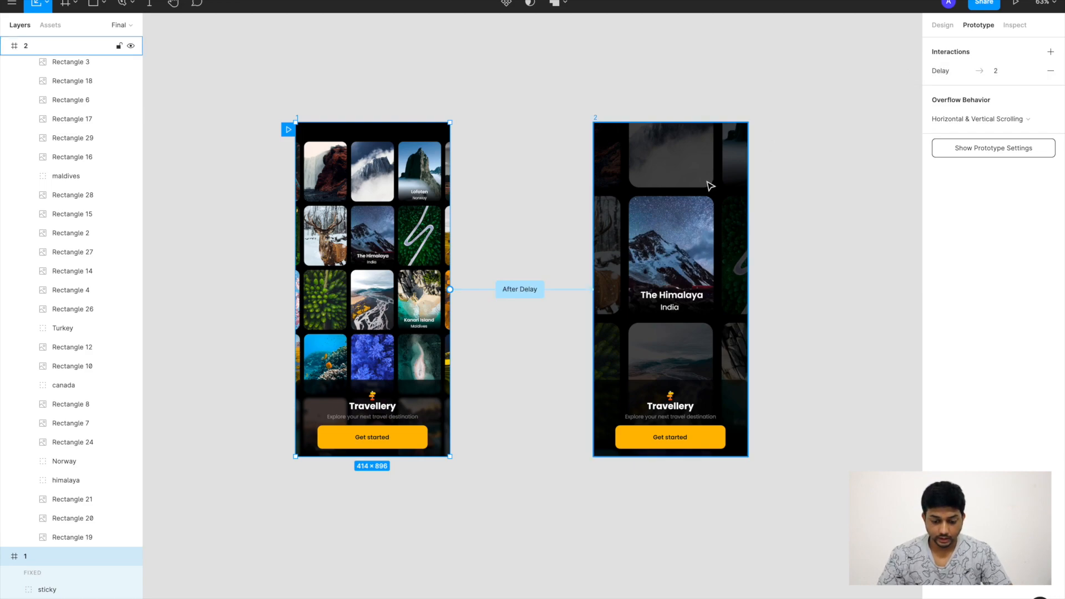
# Duplicate frame 1 and place the copy beyond frame 2 at the same height
pyautogui.hscroll(2, 709, 177)
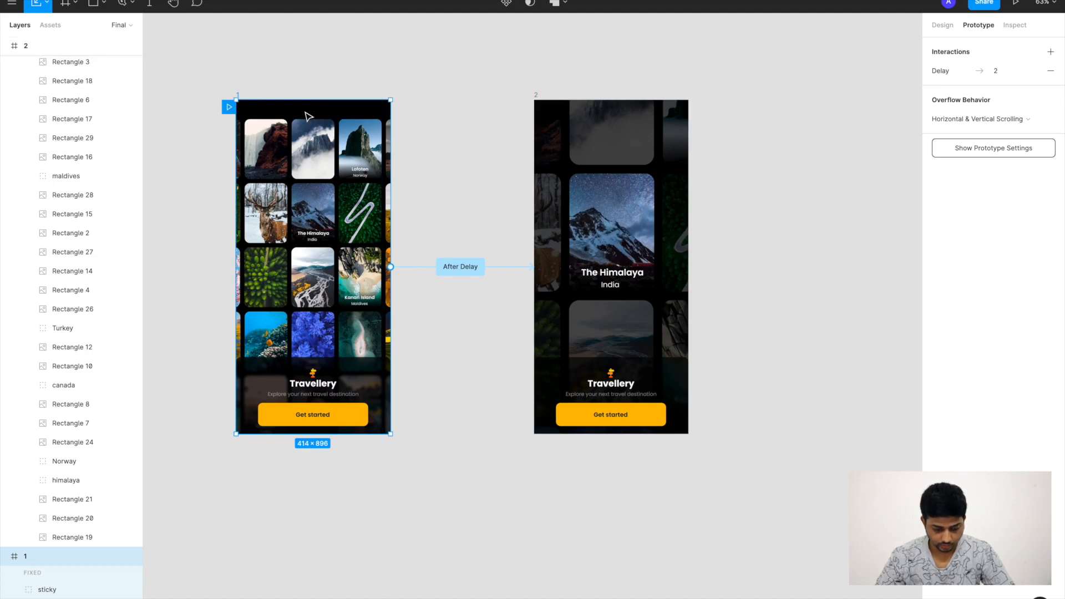
pyautogui.moveTo(309, 118); pyautogui.dragTo(839, 118)
pyautogui.hscroll(2, 838, 118)
pyautogui.scroll(-1, 838, 118)
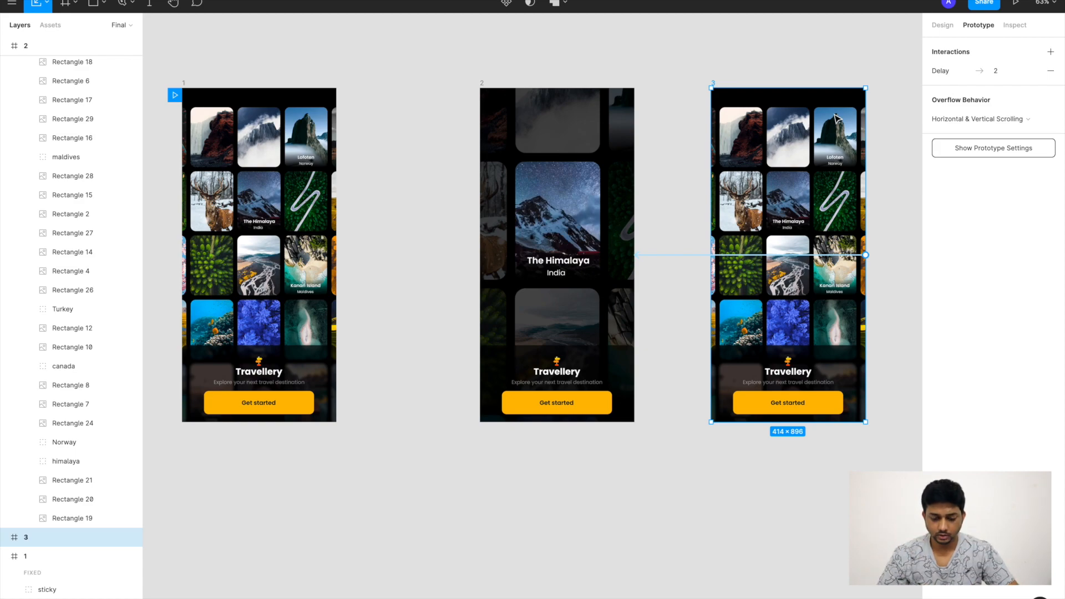
pyautogui.hscroll(2, 836, 118)
pyautogui.scroll(1, 836, 117)
pyautogui.hscroll(3, 834, 114)
pyautogui.scroll(-1, 834, 114)
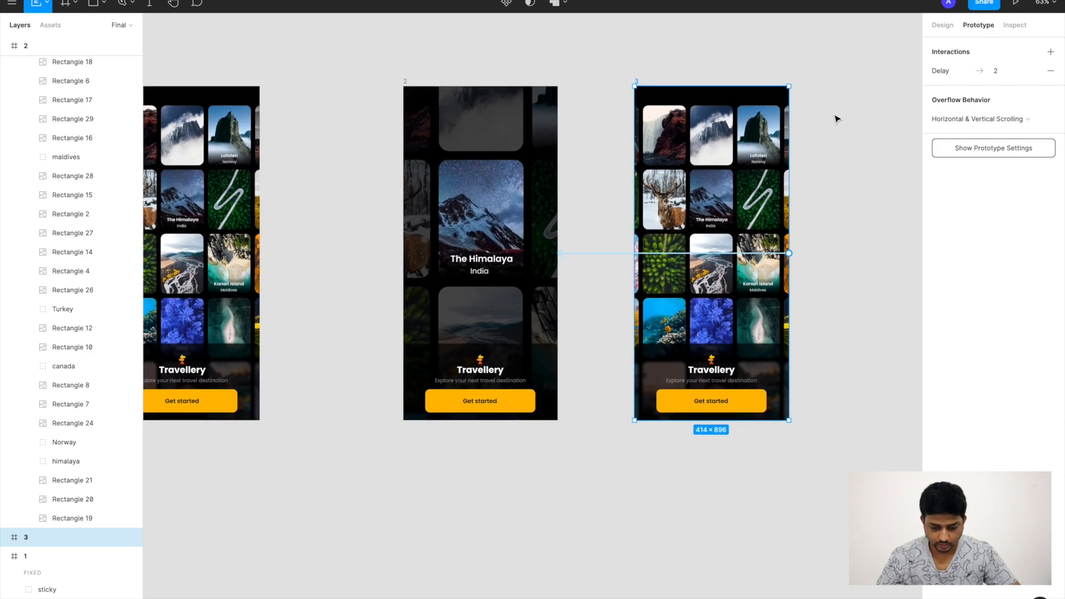
# Delete the inherited prototype connection that runs from frame 3 back to frame 2
pyautogui.click(404, 81)
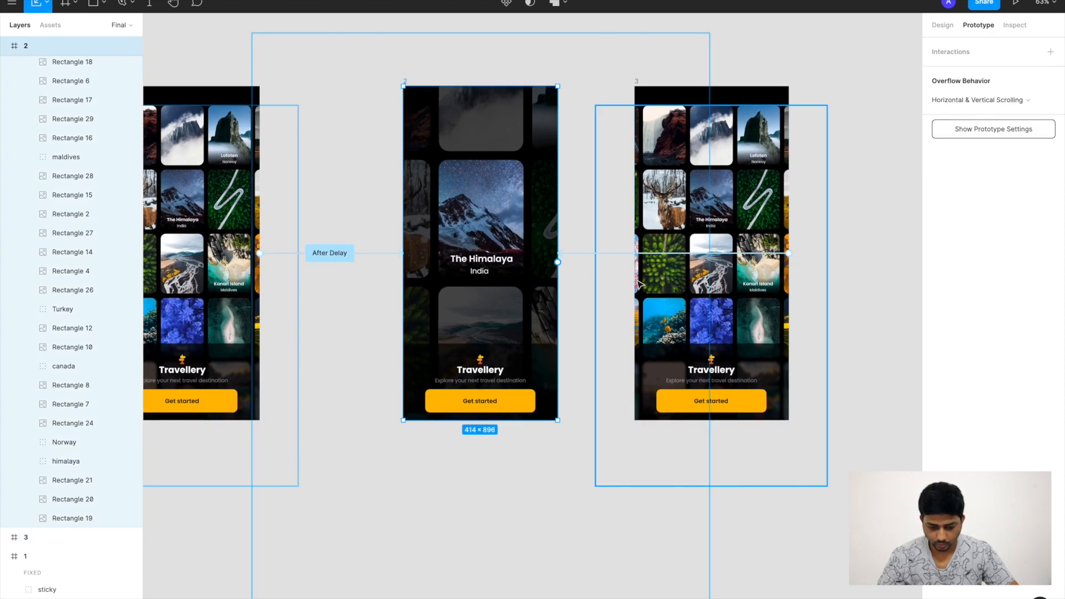
pyautogui.click(589, 254)
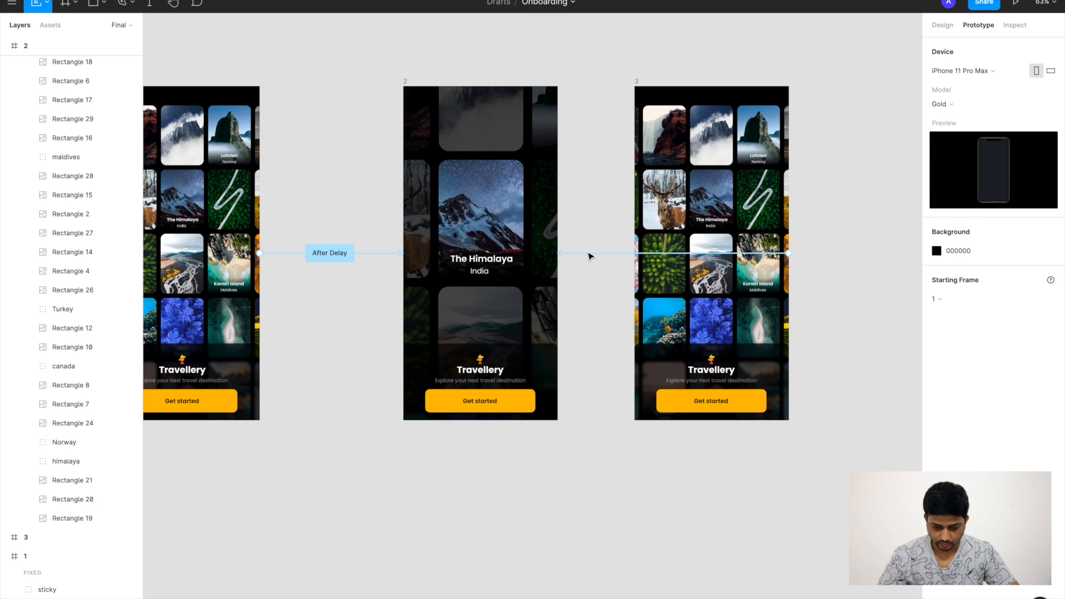
pyautogui.click(588, 254)
pyautogui.press('BackSpace')
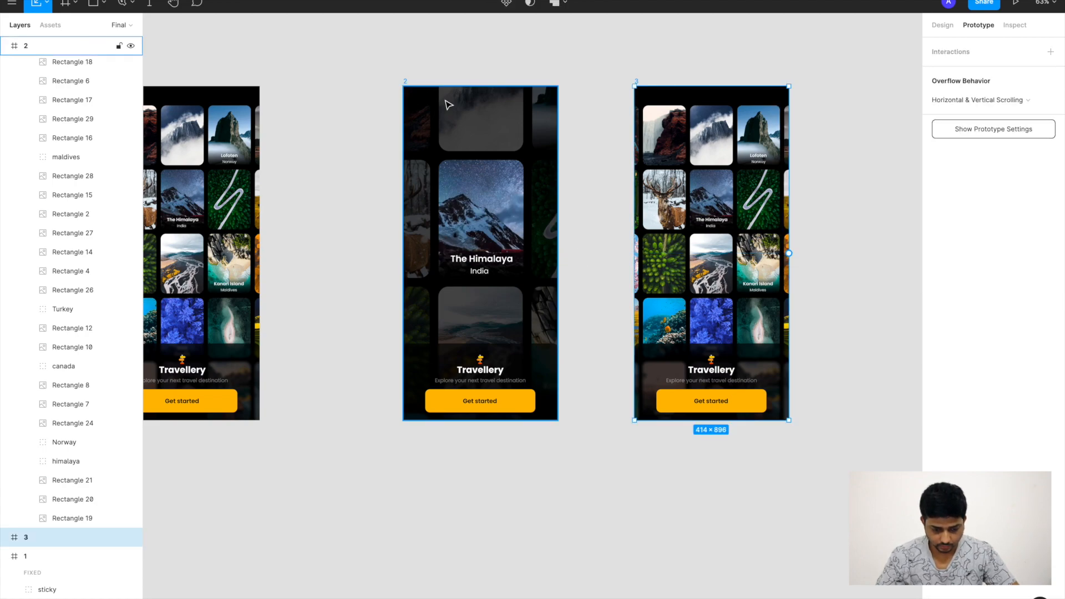
# Connect frame 2 to frame 3 with an After Delay interaction of 2400ms
pyautogui.click(409, 86)
pyautogui.moveTo(558, 253); pyautogui.dragTo(655, 255)
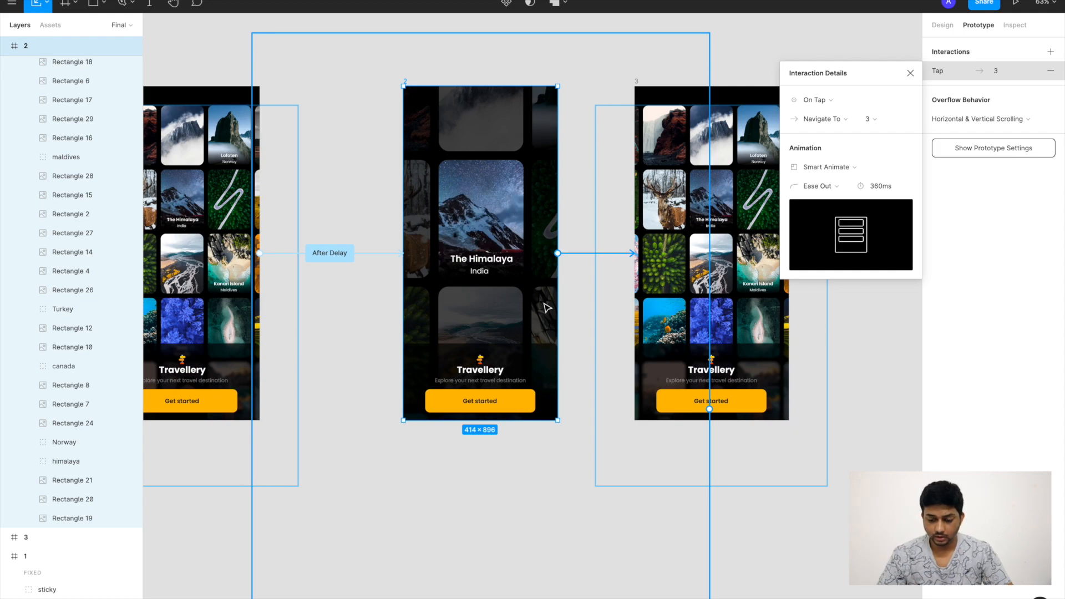
pyautogui.click(831, 101)
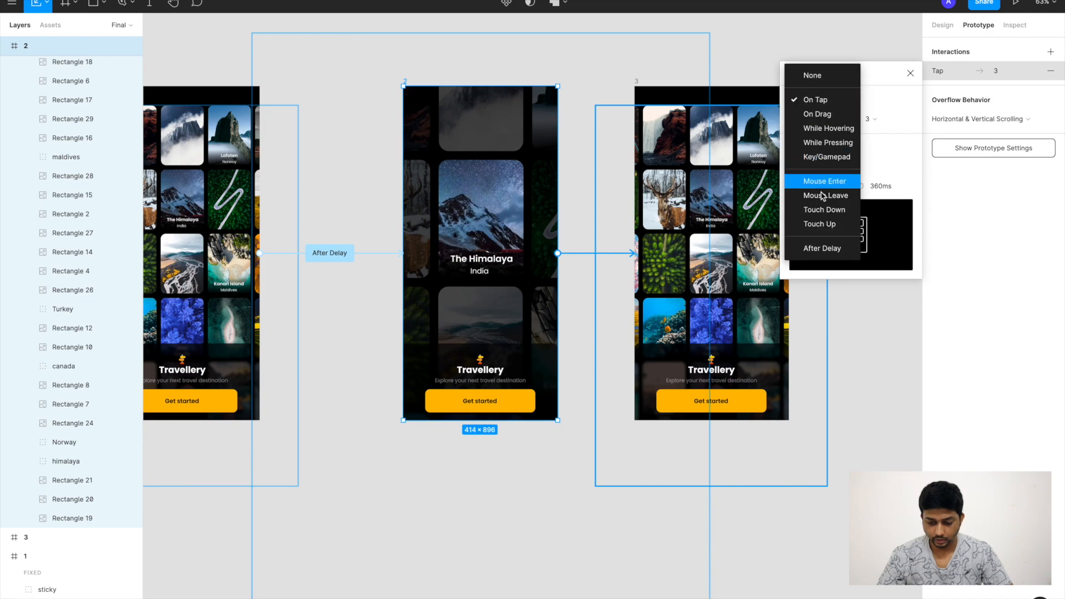
pyautogui.click(818, 248)
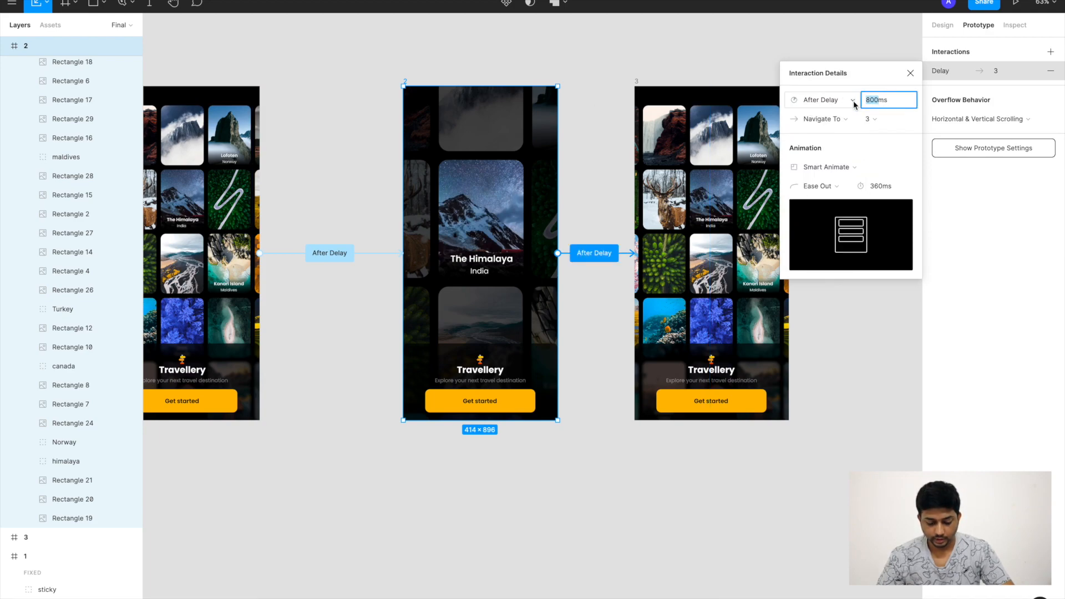
pyautogui.write('24')
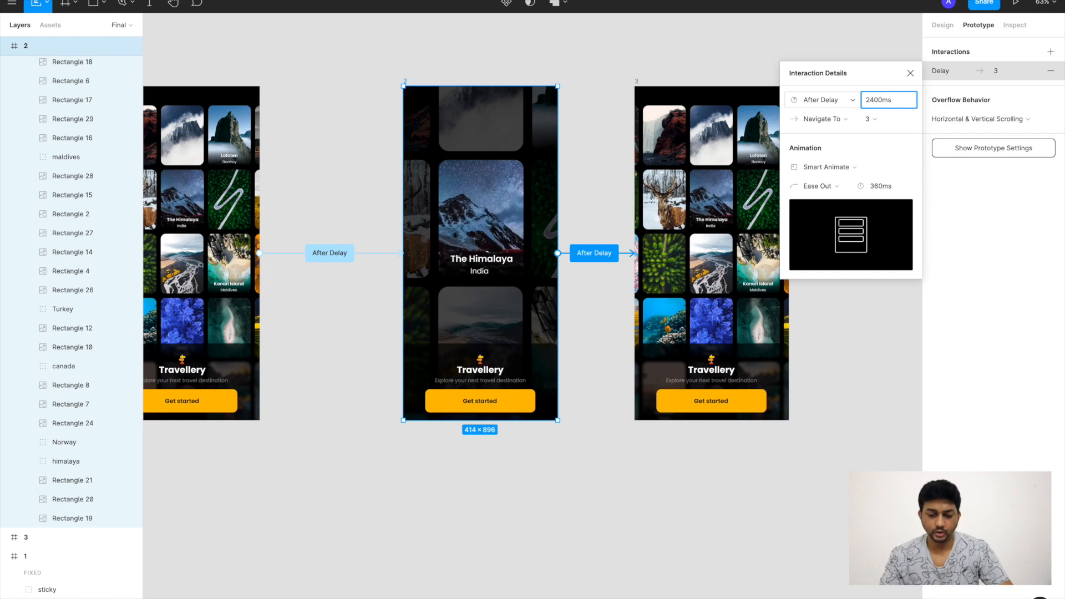
pyautogui.press('Return')
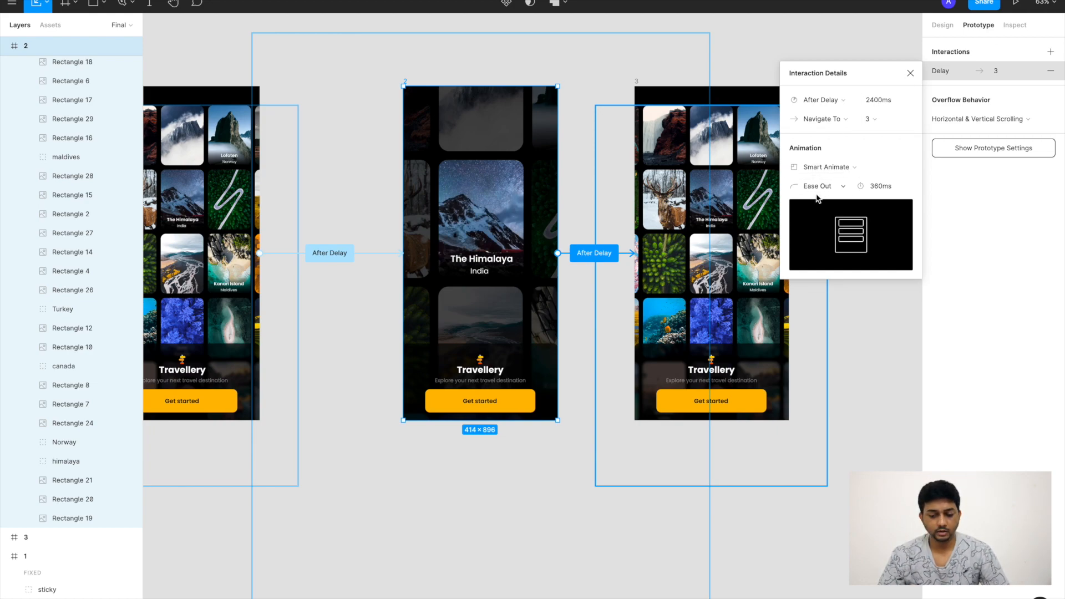
pyautogui.click(911, 77)
# Connect frame 3 back to frame 1 with an After Delay interaction
pyautogui.click(869, 158)
pyautogui.click(636, 83)
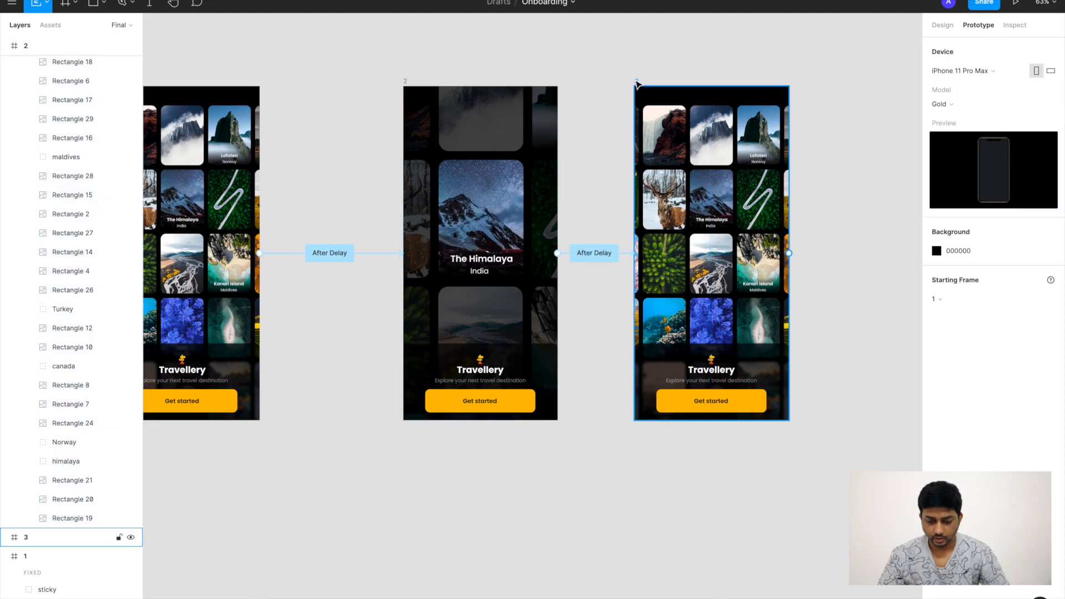
pyautogui.click(636, 83)
pyautogui.hscroll(-1, 637, 83)
pyautogui.scroll(-4, 637, 83)
pyautogui.scroll(1, 637, 83)
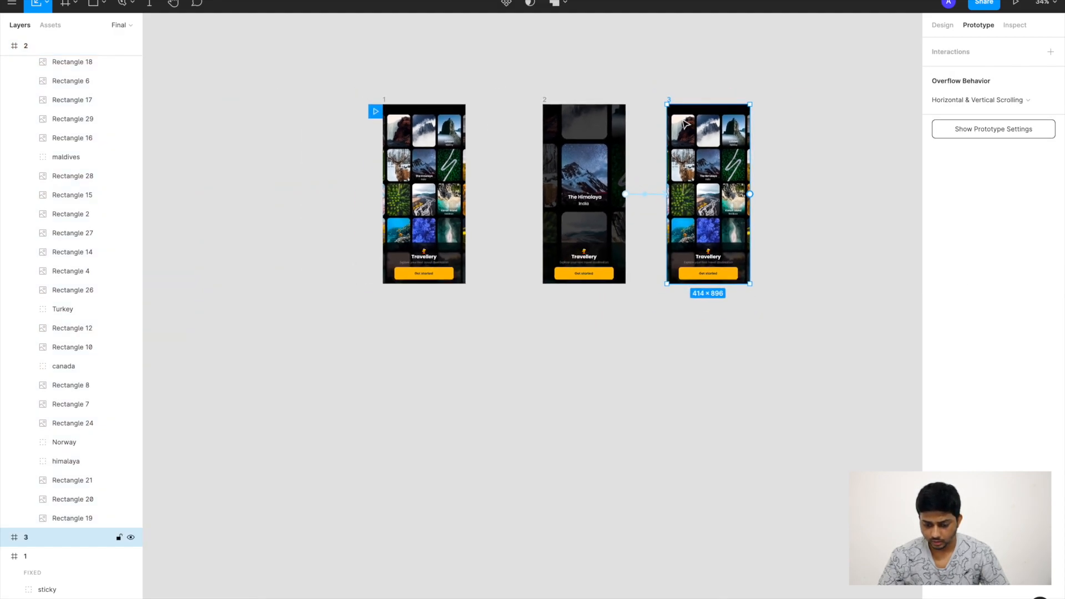
pyautogui.moveTo(750, 194); pyautogui.dragTo(474, 192)
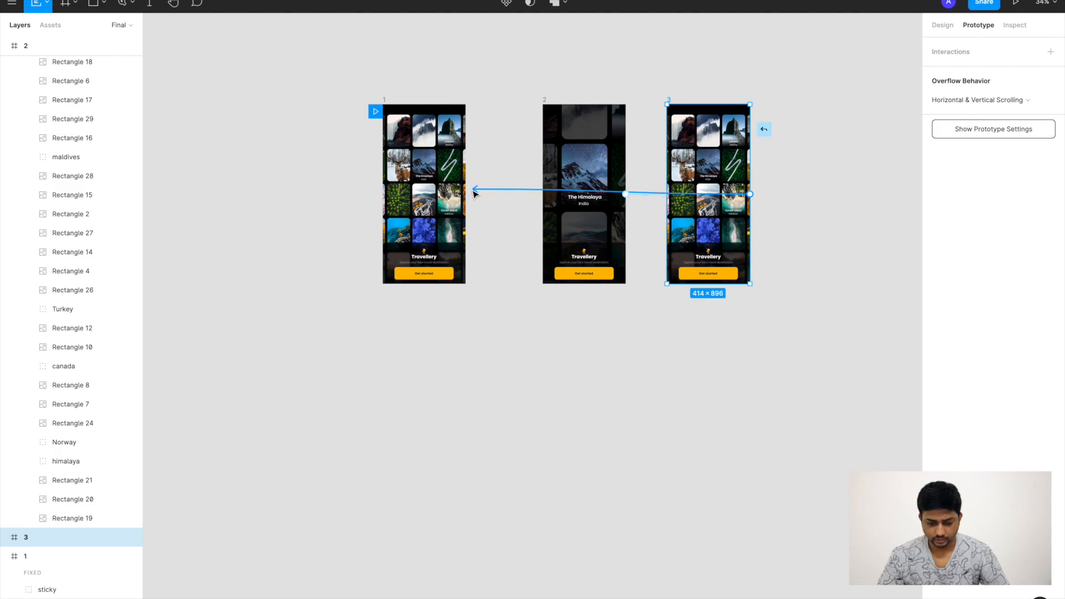
pyautogui.moveTo(475, 193); pyautogui.dragTo(461, 193)
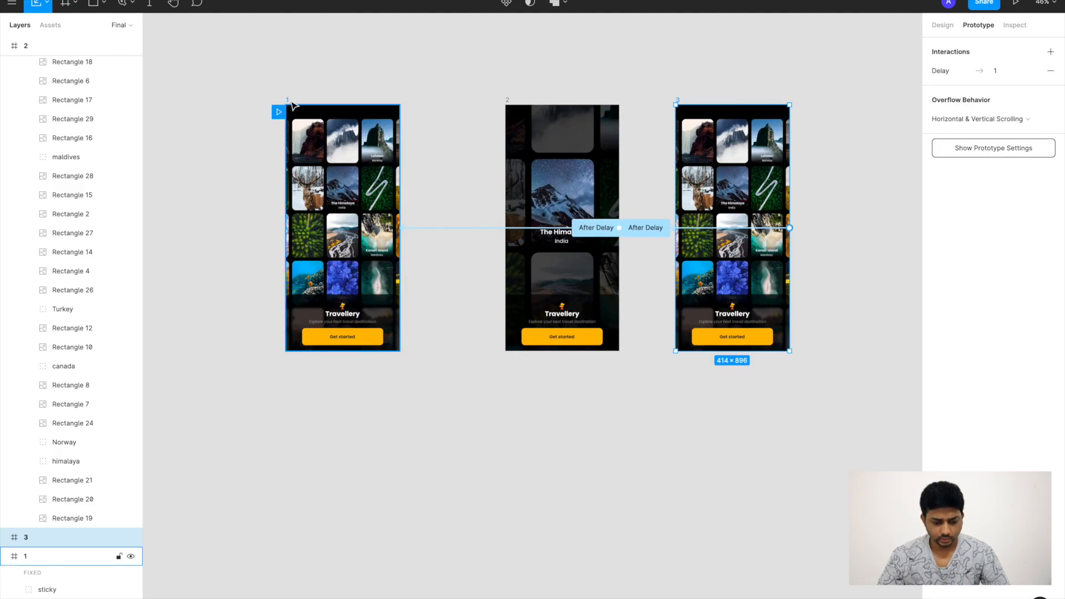
# Play the prototype from frame 1 to check the looping zoom on The Himalaya card, and return to the canvas
pyautogui.click(288, 101)
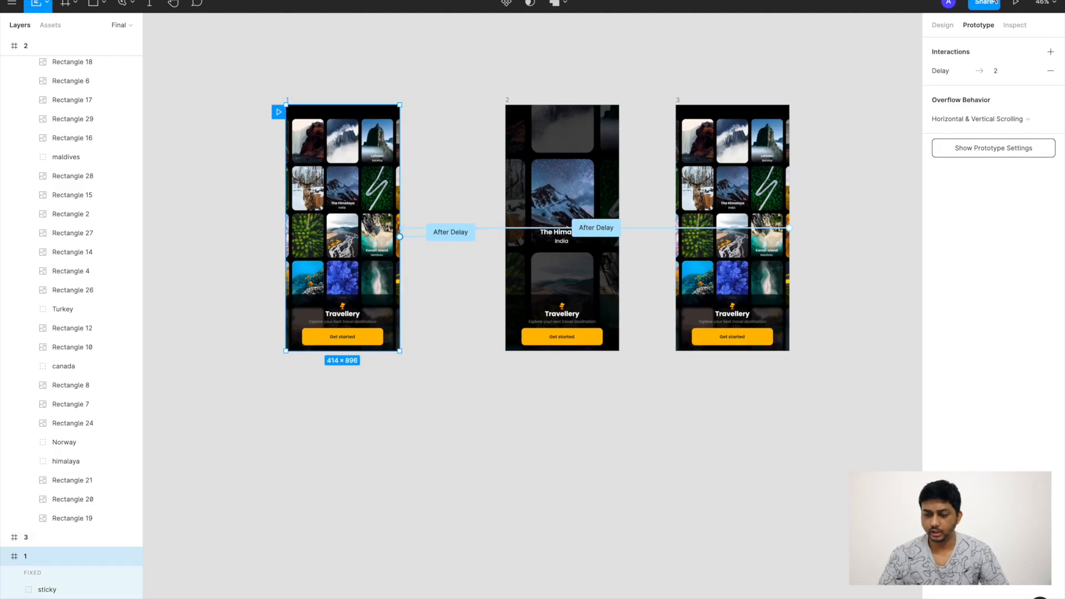
pyautogui.click(1016, 2)
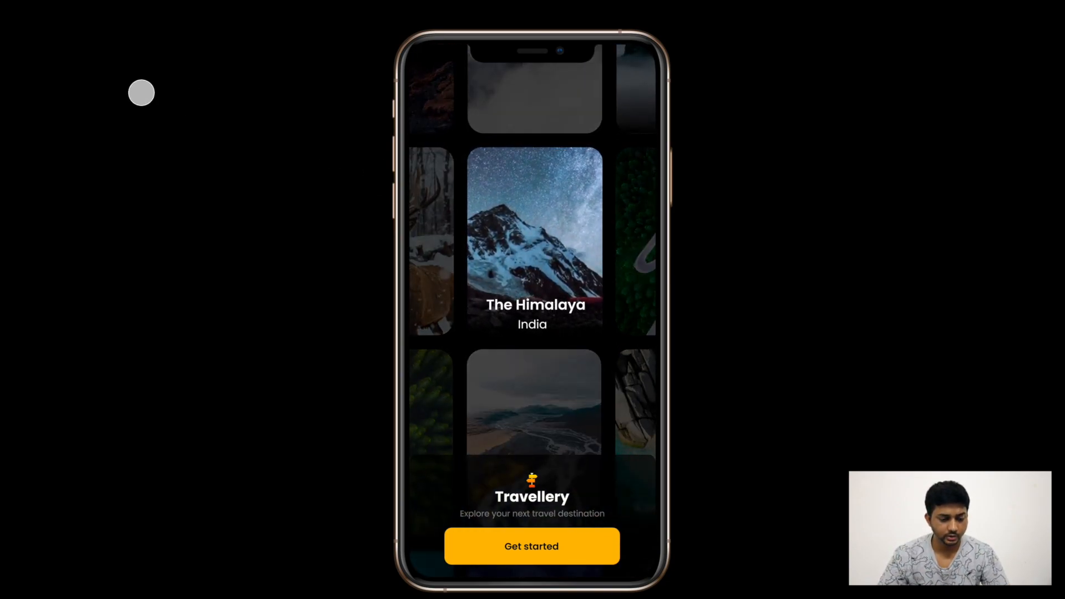
pyautogui.click(121, 3)
pyautogui.hscroll(1, 387, 260)
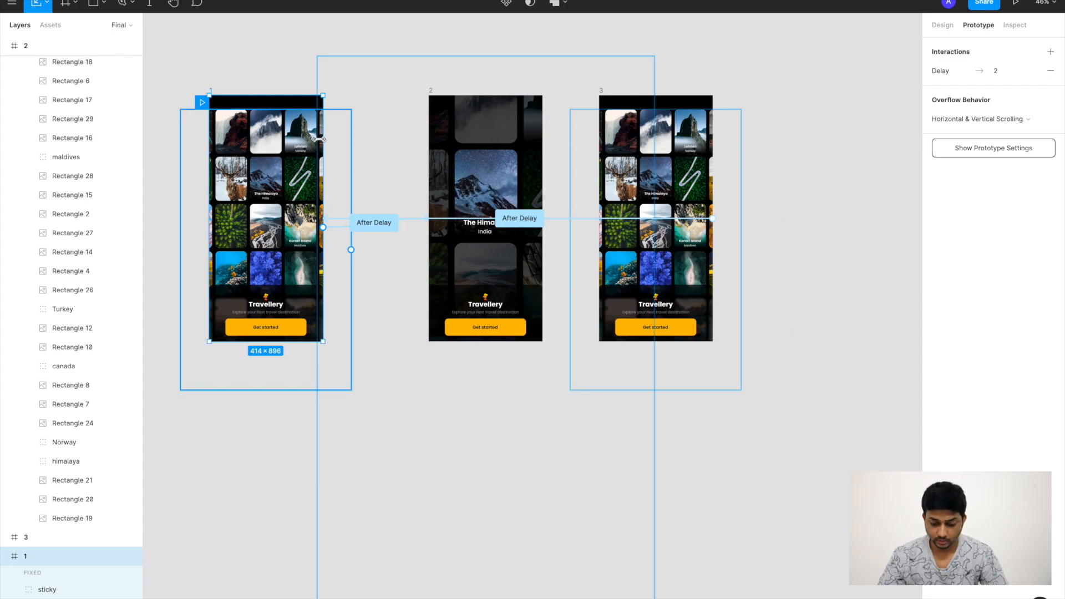
# Delete the prototype connection that runs from frame 3 back to frame 1
pyautogui.click(749, 197)
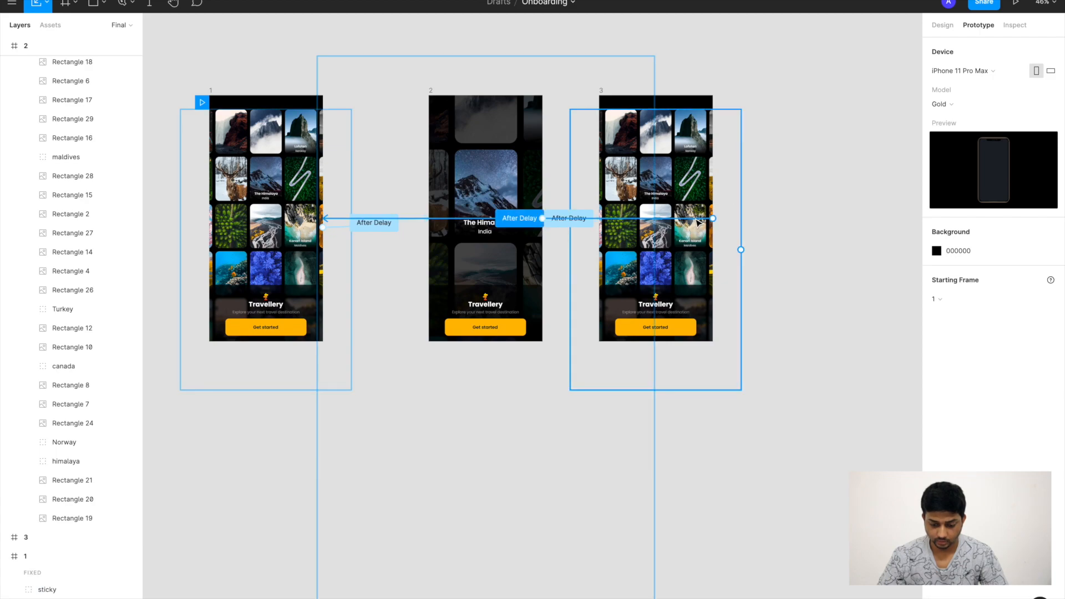
pyautogui.click(698, 222)
pyautogui.press('Delete')
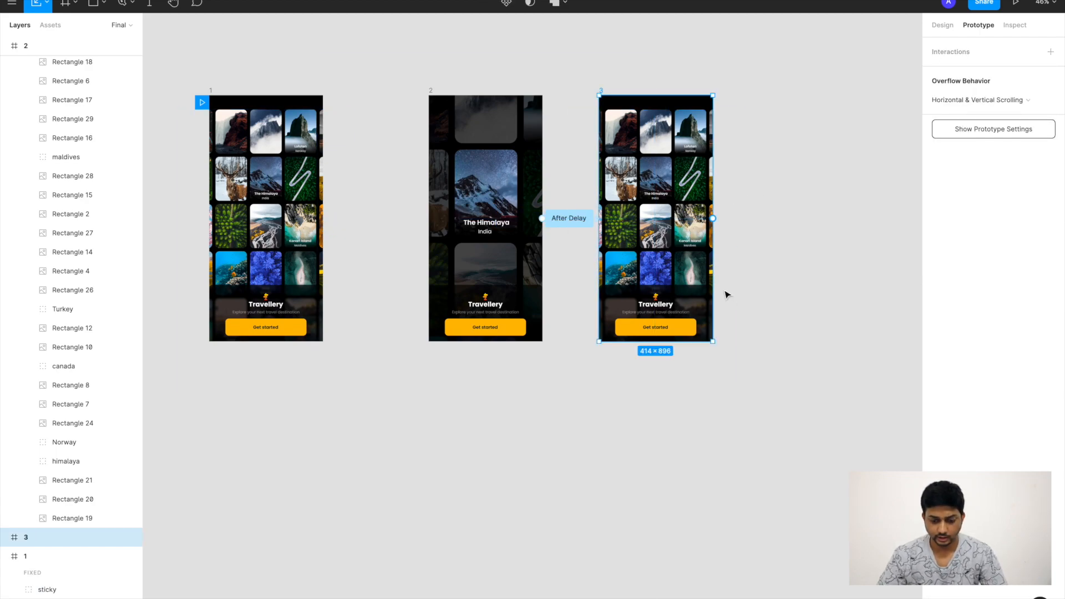
# Move frame 1 closer to frame 2, keeping it at the same height
pyautogui.scroll(-2, 529, 224)
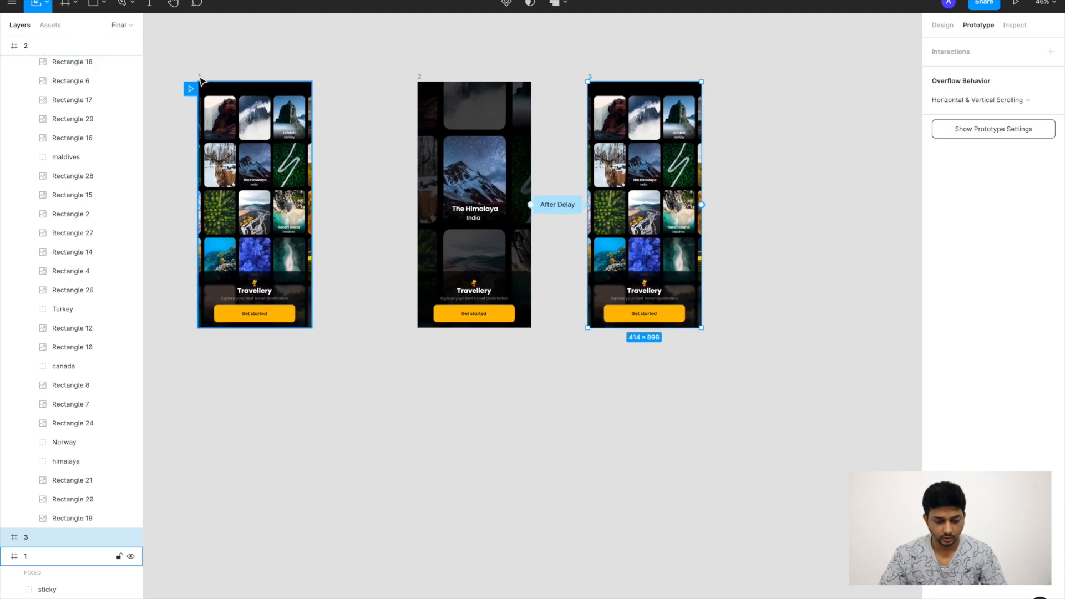
pyautogui.moveTo(203, 77); pyautogui.dragTo(249, 77)
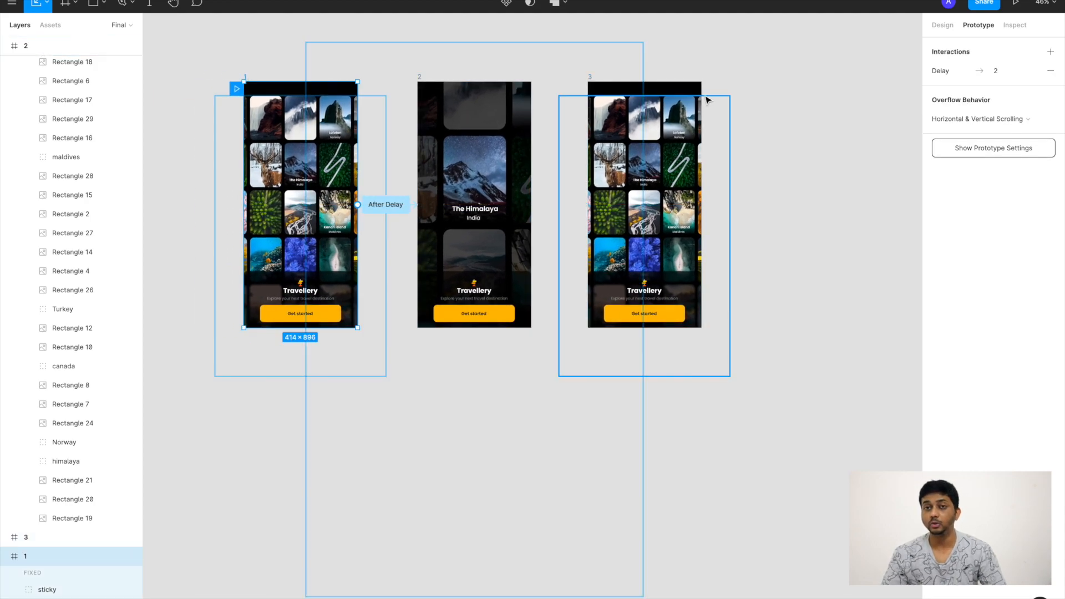
pyautogui.hscroll(3, 708, 99)
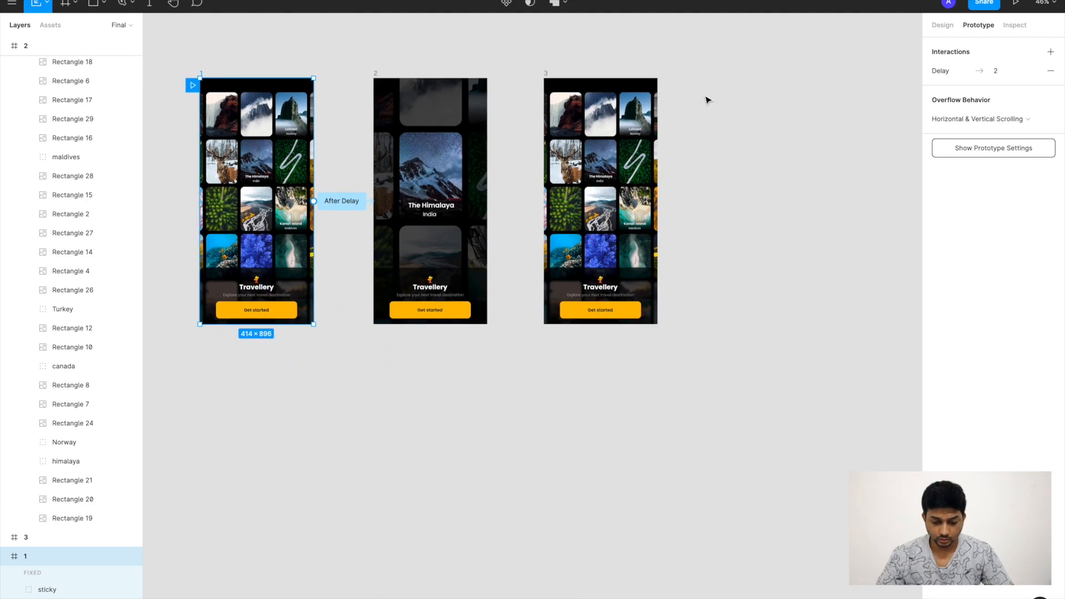
# Duplicate frame 2 and place the copy beyond frame 3
pyautogui.click(383, 74)
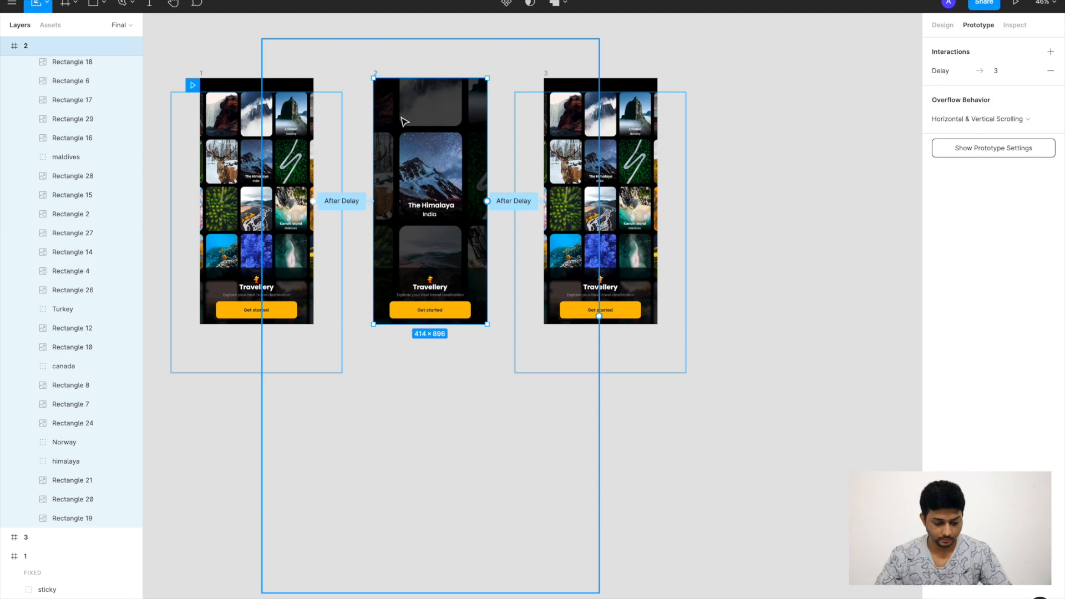
pyautogui.press('alt')
pyautogui.moveTo(407, 121); pyautogui.dragTo(773, 121)
pyautogui.scroll(3, 883, 130)
# With frame 4's content unclipped, move its images group to X -651, Y -462 to center the Kanari Island card, and restore clipping
pyautogui.click(937, 152)
pyautogui.scroll(-4, 550, 221)
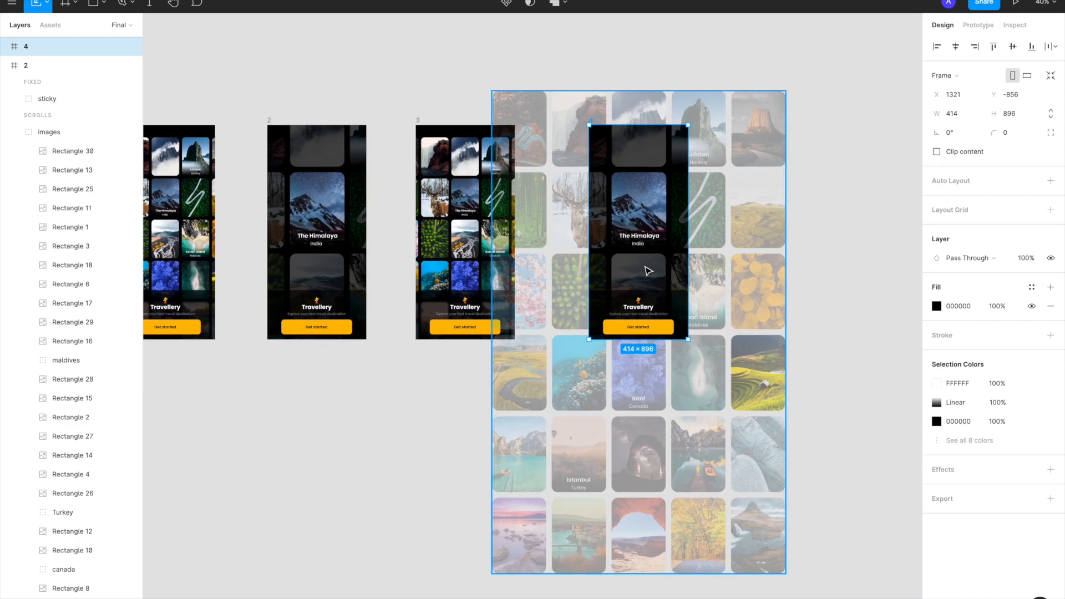
pyautogui.moveTo(650, 270)
pyautogui.mouseDown()
pyautogui.moveTo(614, 248)
pyautogui.moveTo(668, 276)
pyautogui.mouseUp()
pyautogui.moveTo(768, 145); pyautogui.dragTo(708, 69)
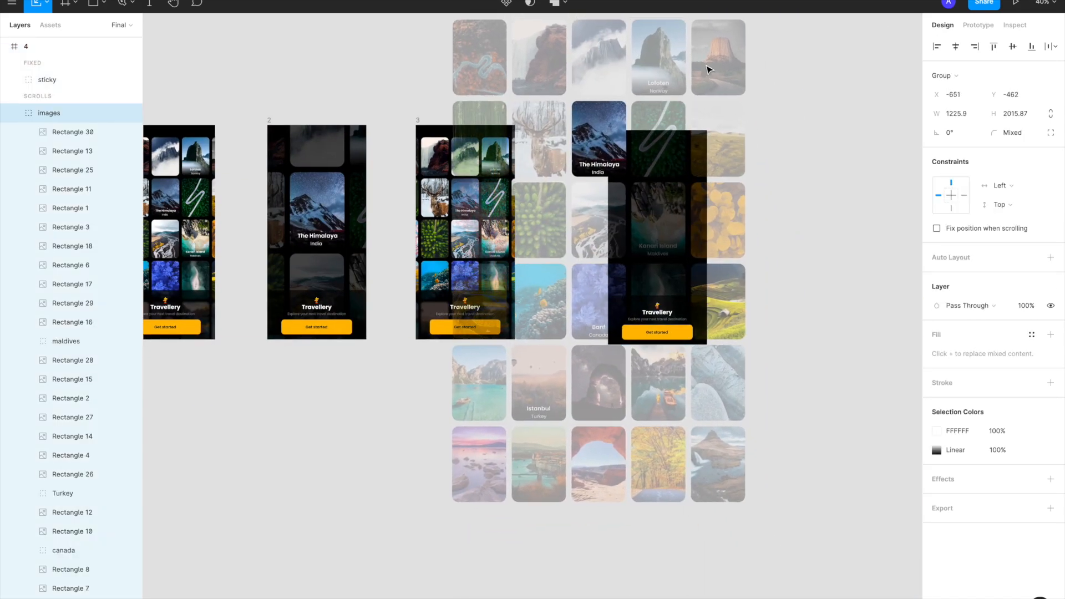
pyautogui.click(409, 154)
pyautogui.hscroll(1, 409, 154)
pyautogui.click(581, 115)
pyautogui.scroll(3, 647, 177)
pyautogui.click(937, 151)
# In frame 4, set the maldives card's opacity to 100% and dim The Himalaya card to 20%
pyautogui.doubleClick(622, 224)
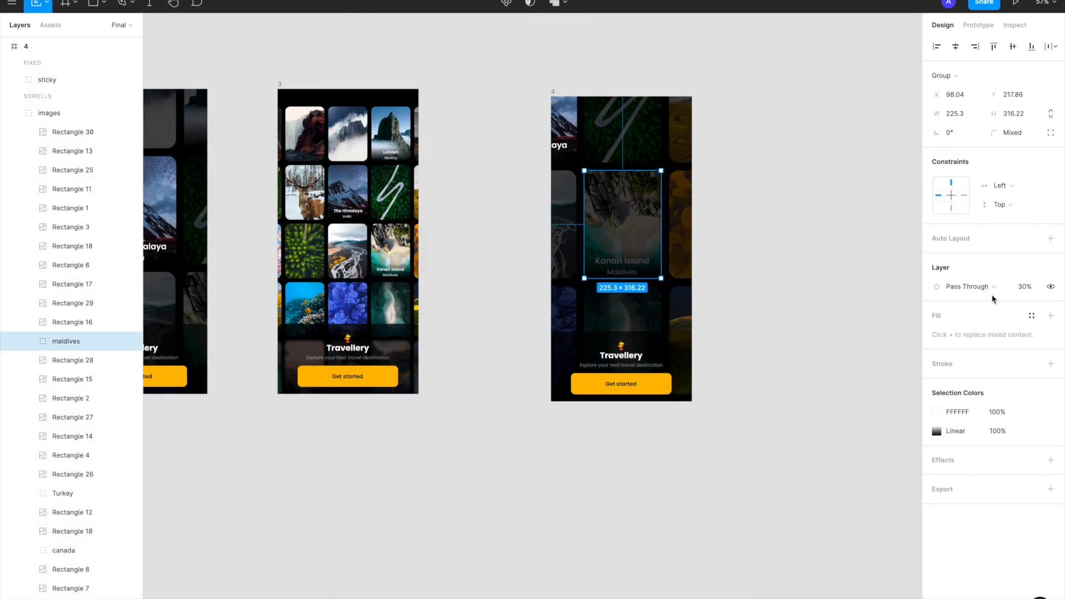
pyautogui.click(1024, 287)
pyautogui.write('100')
pyautogui.press('Return')
pyautogui.click(566, 136)
pyautogui.click(1025, 286)
pyautogui.write('20')
pyautogui.press('Return')
pyautogui.click(813, 283)
pyautogui.scroll(-3, 663, 222)
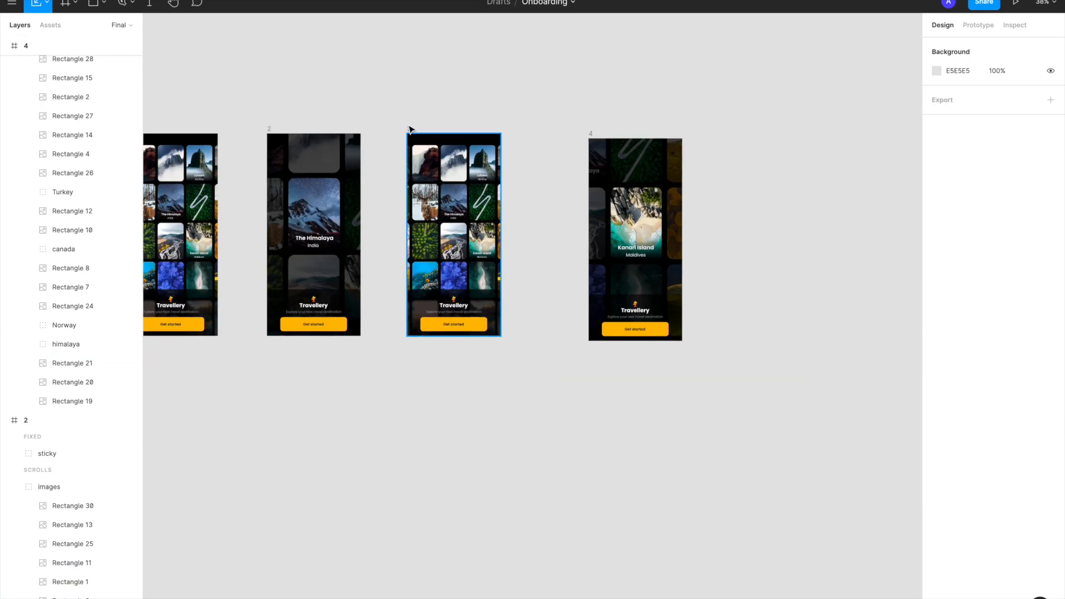
# Connect frame 3 to frame 4 with an After Delay interaction
pyautogui.click(409, 128)
pyautogui.hotkey('shift', 'e')
pyautogui.scroll(3, 502, 239)
pyautogui.moveTo(500, 233); pyautogui.dragTo(647, 239)
pyautogui.click(816, 99)
pyautogui.click(826, 249)
pyautogui.click(911, 73)
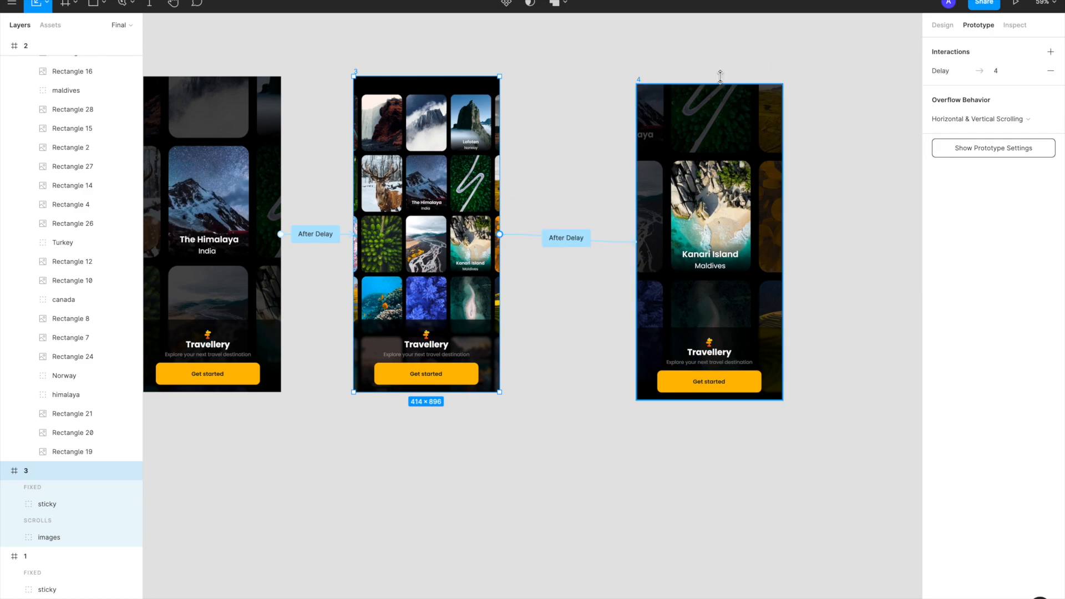
# Duplicate frame 3 and place the copy beyond frame 4
pyautogui.scroll(-4, 396, 77)
pyautogui.keyDown('alt'); pyautogui.moveTo(396, 81); pyautogui.dragTo(696, 86); pyautogui.keyUp('alt')
pyautogui.press('Escape')
pyautogui.scroll(2, 405, 194)
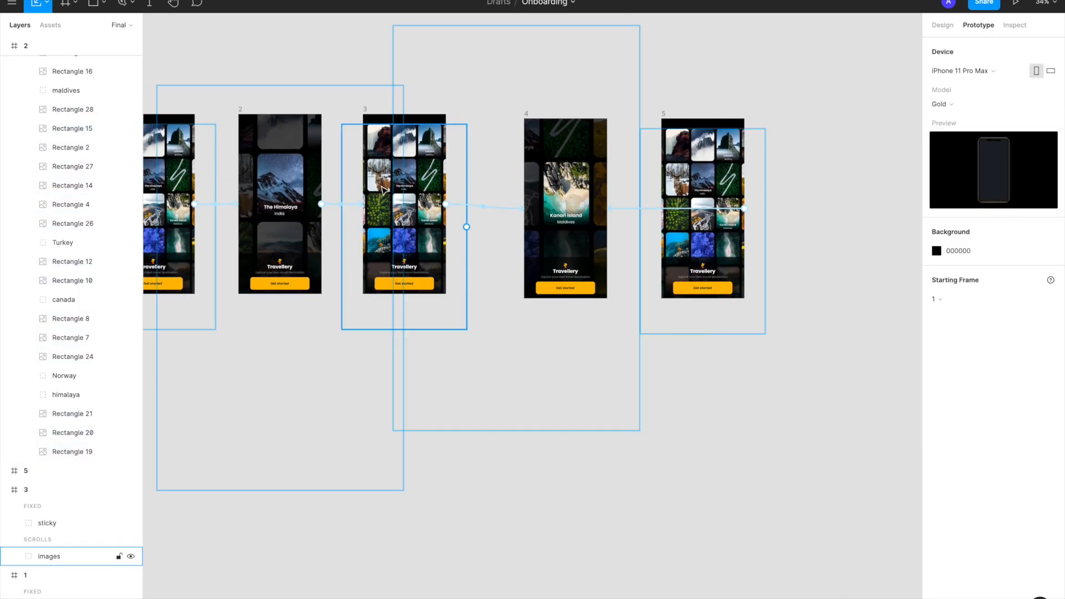
# Shift the images group upward inside frame 5 to bring its lower photo rows into the frame
pyautogui.hotkey('shift', 'e')
pyautogui.click(691, 173)
pyautogui.scroll(3, 688, 172)
pyautogui.hscroll(1, 691, 174)
pyautogui.moveTo(691, 174); pyautogui.dragTo(691, 76)
pyautogui.hotkey('ctrl', 'z')
pyautogui.moveTo(727, 260); pyautogui.dragTo(726, 157)
# Delete the inherited prototype connection that runs from frame 5 back to frame 4
pyautogui.click(541, 223)
pyautogui.hotkey('shift', 'e')
pyautogui.click(578, 259)
pyautogui.press('BackSpace')
# Connect frame 4 to frame 5 with an After Delay interaction of 2400ms using Smart Animate
pyautogui.moveTo(544, 257); pyautogui.dragTo(688, 244)
pyautogui.click(816, 101)
pyautogui.click(822, 248)
pyautogui.write('1200')
pyautogui.press('Return')
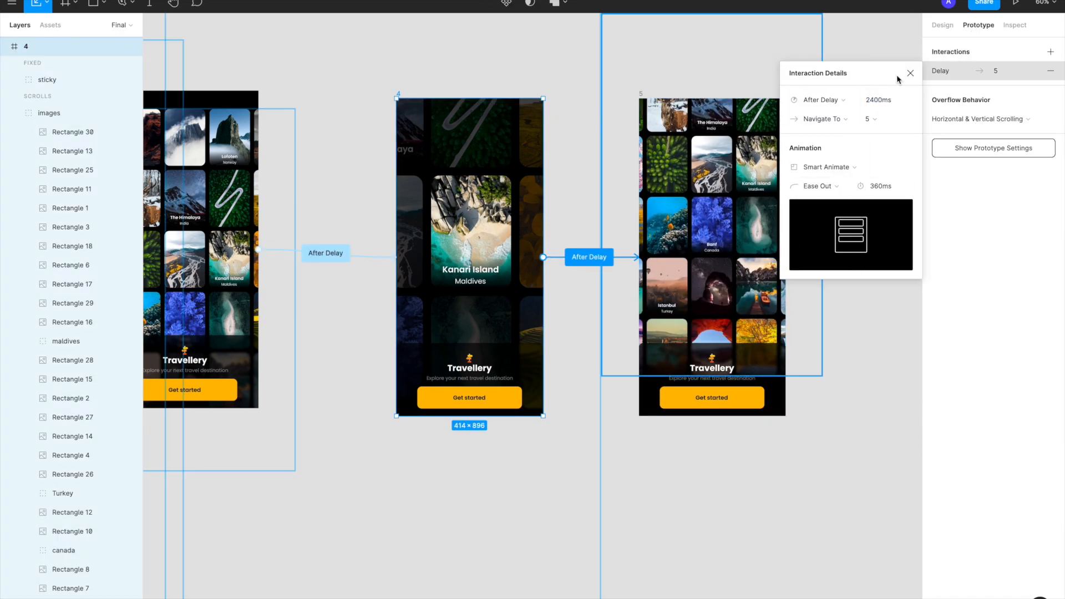
pyautogui.click(910, 73)
# Duplicate frame 4, place the copy beyond frame 5 and remove the copy's inherited connection to frame 5
pyautogui.scroll(-4, 824, 360)
pyautogui.click(824, 360)
pyautogui.click(418, 144)
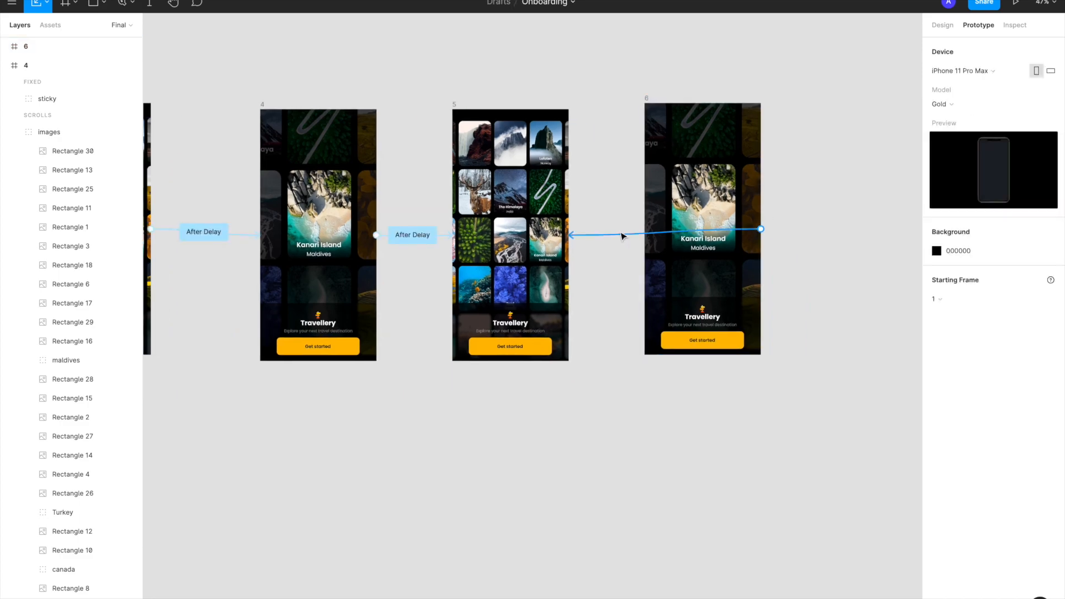
pyautogui.click(742, 168)
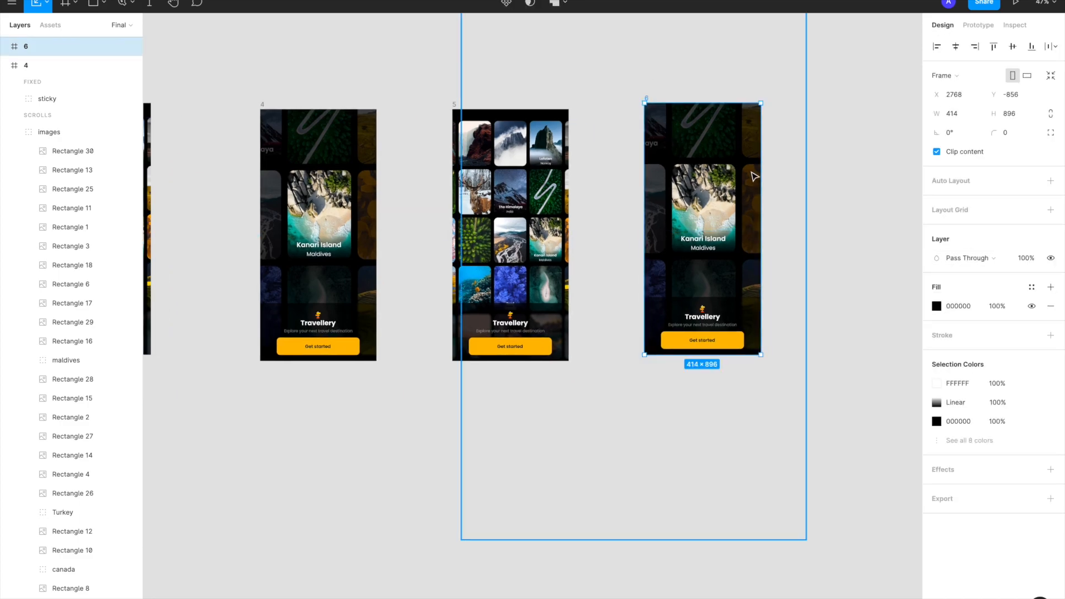
pyautogui.click(742, 167)
pyautogui.press('Escape')
# Dim the maldives card in frame 6 to 30% opacity
pyautogui.scroll(-3, 678, 147)
pyautogui.doubleClick(701, 179)
pyautogui.click(1022, 285)
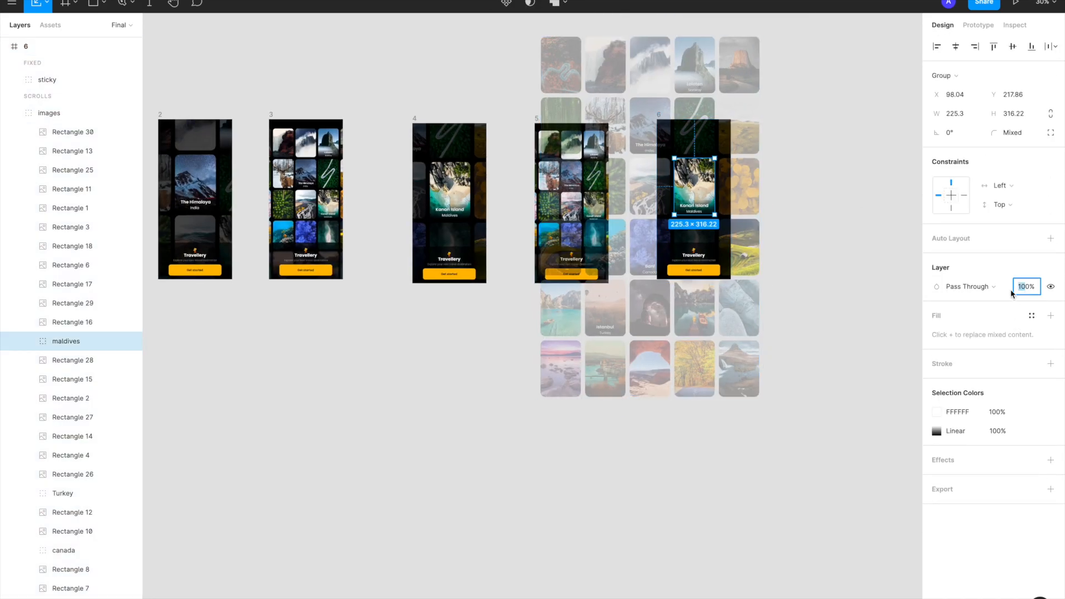
pyautogui.write('30')
# Move frame 6's images group down to Y 198 so the Lofoten card sits in the highlighted spot
pyautogui.click(698, 160)
pyautogui.moveTo(693, 164); pyautogui.dragTo(692, 284)
pyautogui.scroll(3, 690, 177)
pyautogui.press('super+z')
pyautogui.hotkey('shift', 'Down')
pyautogui.hotkey('shift', 'Down')
pyautogui.hotkey('shift', 'Down')
pyautogui.hotkey('shift', 'Down')
pyautogui.hotkey('shift', 'Down')
pyautogui.hotkey('shift', 'Down')
pyautogui.hotkey('shift', 'Down')
pyautogui.hotkey('shift', 'Down')
pyautogui.hotkey('shift', 'Down')
pyautogui.hotkey('shift', 'Down')
pyautogui.hotkey('shift', 'Down')
pyautogui.hotkey('shift', 'Down')
pyautogui.hotkey('shift', 'Down')
pyautogui.hotkey('shift', 'Down')
pyautogui.hotkey('shift', 'Down')
pyautogui.hotkey('shift', 'Down')
pyautogui.hotkey('shift', 'Down')
pyautogui.hotkey('shift', 'Down')
pyautogui.hotkey('shift', 'Down')
pyautogui.hotkey('shift', 'Down')
pyautogui.hotkey('shift', 'Down')
pyautogui.hotkey('shift', 'Down')
pyautogui.hotkey('shift', 'Down')
pyautogui.hotkey('shift', 'Down')
pyautogui.hotkey('shift', 'Down')
pyautogui.hotkey('shift', 'Down')
pyautogui.hotkey('shift', 'Down')
pyautogui.hotkey('shift', 'Down')
pyautogui.hotkey('shift', 'Down')
pyautogui.click(888, 136)
pyautogui.hscroll(1, 669, 176)
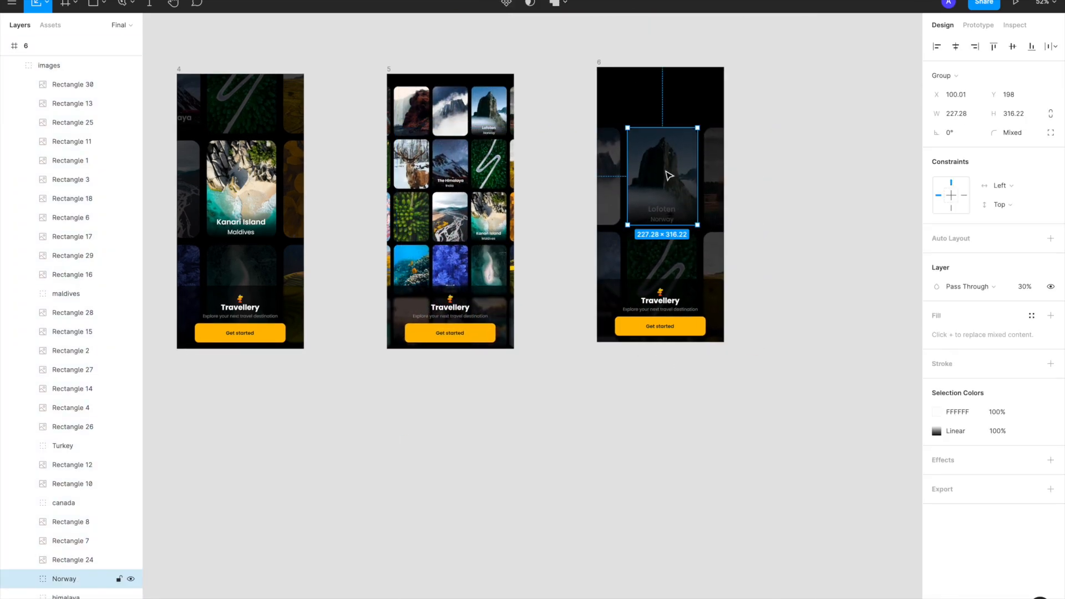
# Set the Norway card's opacity to 100% in frame 6
pyautogui.doubleClick(669, 175)
pyautogui.press('0')
pyautogui.click(734, 261)
# Connect frame 5 to frame 6 with an After Delay interaction of 800ms using Smart Animate
pyautogui.click(388, 69)
pyautogui.hotkey('shift', 'e')
pyautogui.moveTo(514, 212); pyautogui.dragTo(605, 217)
pyautogui.click(849, 100)
pyautogui.click(832, 245)
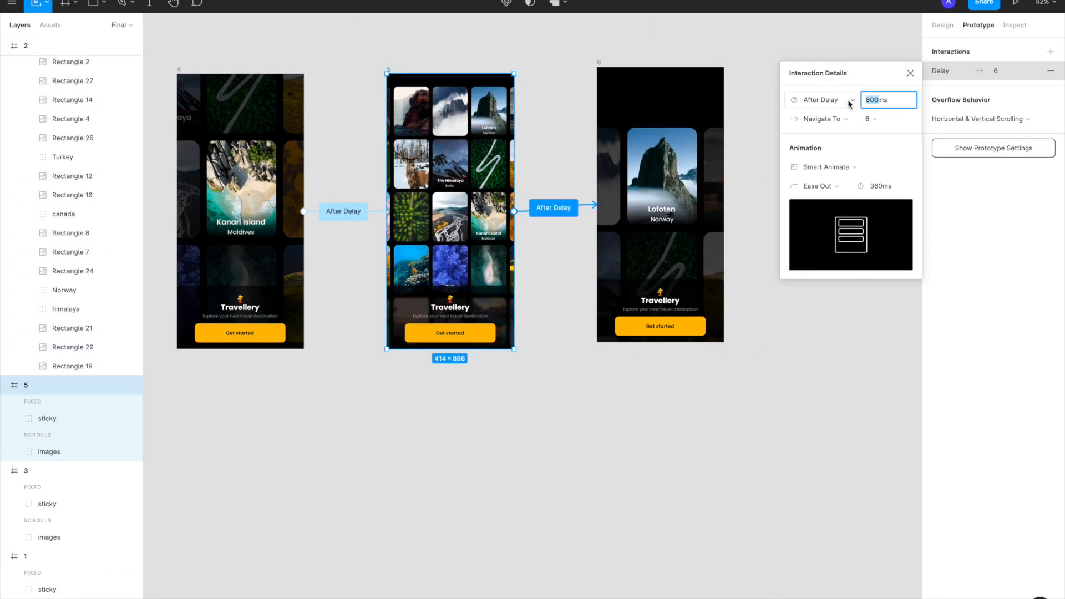
pyautogui.click(910, 73)
# Duplicate frame 5 and place the copy beyond frame 6
pyautogui.hscroll(-1, 673, 59)
pyautogui.click(622, 63)
pyautogui.scroll(-3, 627, 197)
pyautogui.click(493, 114)
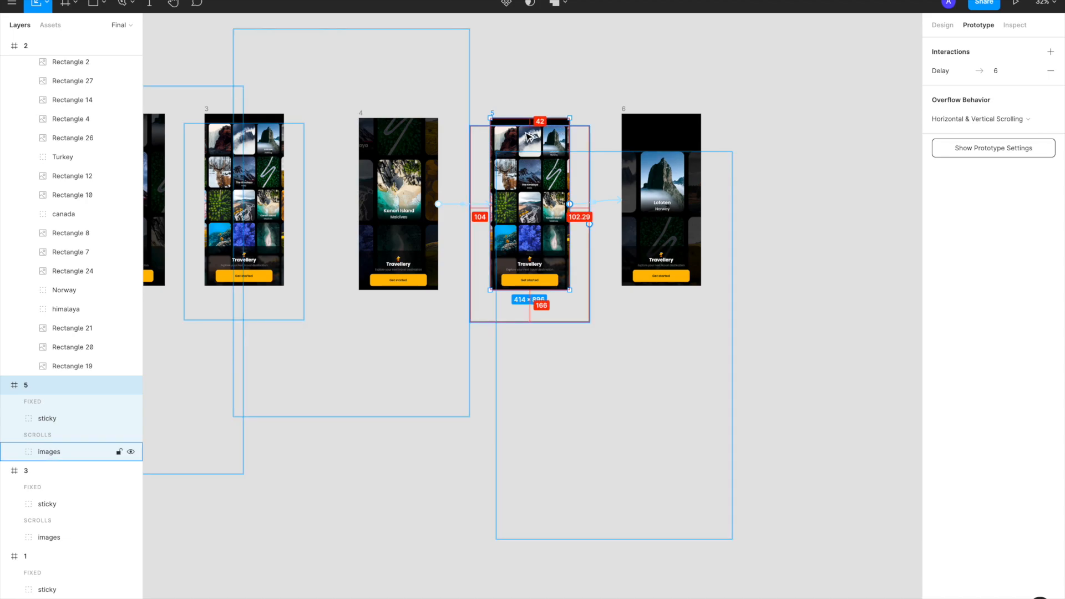
pyautogui.keyDown('alt'); pyautogui.moveTo(549, 165); pyautogui.dragTo(804, 161); pyautogui.keyUp('alt')
# Move the images group in frame 7 up to Y -68 to reveal lower photo rows
pyautogui.scroll(3, 730, 158)
pyautogui.click(726, 153)
pyautogui.hotkey('shift', 'Up')
pyautogui.hotkey('shift', 'Up')
pyautogui.hotkey('shift', 'Up')
pyautogui.hotkey('shift', 'Up')
pyautogui.hotkey('shift', 'Up')
pyautogui.hotkey('shift', 'Up')
pyautogui.hotkey('shift', 'Up')
pyautogui.hotkey('shift', 'Up')
pyautogui.hotkey('shift', 'Up')
pyautogui.hotkey('shift', 'Up')
pyautogui.hotkey('shift', 'Up')
pyautogui.click(943, 25)
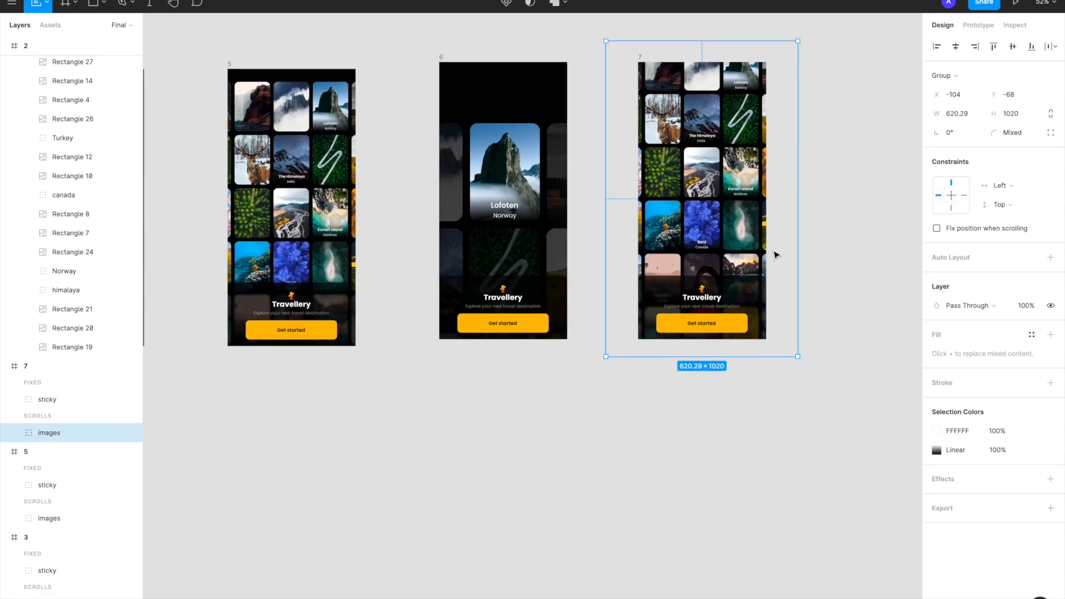
# Duplicate frame 6 and place the copy beyond frame 7
pyautogui.click(583, 172)
pyautogui.hscroll(1, 500, 133)
pyautogui.keyDown('alt'); pyautogui.moveTo(395, 90); pyautogui.dragTo(783, 87); pyautogui.keyUp('alt')
pyautogui.hscroll(2, 847, 126)
# Dim the Lofoten card in frame 8 to 30% opacity
pyautogui.doubleClick(744, 181)
pyautogui.click(1023, 286)
pyautogui.write('30')
pyautogui.click(849, 205)
# Move the images group in frame 8 until the Banf, Canada card sits in the middle of the phone screen
pyautogui.click(761, 163)
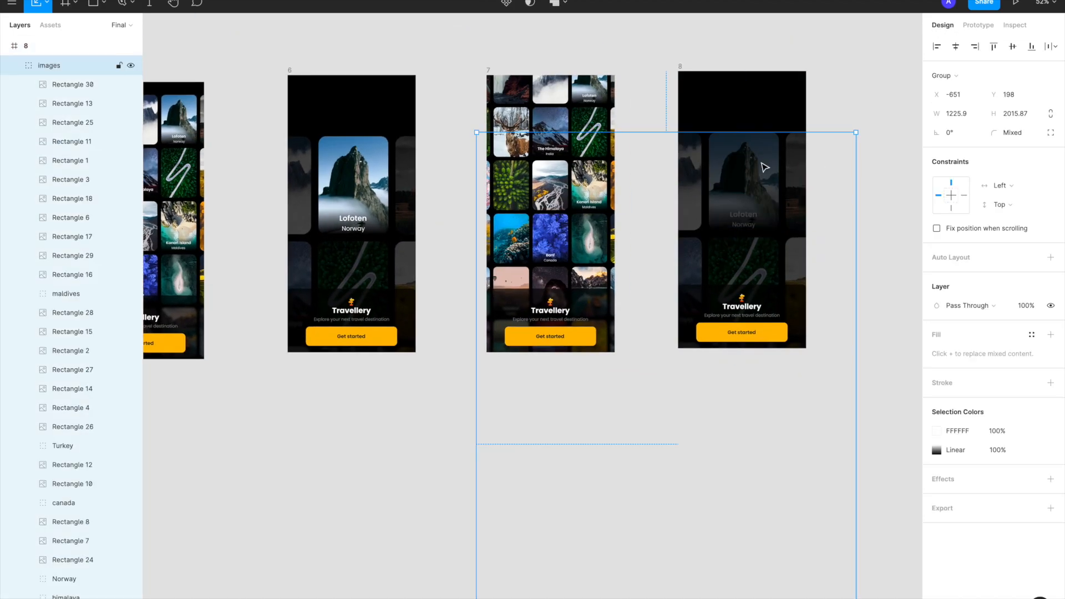
pyautogui.hotkey('shift', 'Up')
pyautogui.hotkey('shift', 'Up')
pyautogui.hotkey('shift', 'Up')
pyautogui.hotkey('shift', 'Up')
pyautogui.hotkey('shift', 'Up')
pyautogui.hotkey('shift', 'Up')
pyautogui.hotkey('shift', 'Up')
pyautogui.hotkey('shift', 'Up')
pyautogui.hotkey('shift', 'Up')
pyautogui.hotkey('shift', 'Up')
pyautogui.hotkey('shift', 'Up')
pyautogui.hotkey('shift', 'Up')
pyautogui.hotkey('shift', 'Up')
pyautogui.hotkey('shift', 'Up')
pyautogui.hotkey('shift', 'Up')
pyautogui.hotkey('shift', 'Up')
pyautogui.hotkey('shift', 'Up')
pyautogui.hotkey('shift', 'Up')
pyautogui.hotkey('shift', 'Up')
pyautogui.hotkey('shift', 'Up')
pyautogui.hotkey('shift', 'Right')
pyautogui.hotkey('shift', 'Right')
pyautogui.hotkey('shift', 'Right')
pyautogui.hotkey('shift', 'Right')
pyautogui.hotkey('shift', 'Right')
pyautogui.hotkey('shift', 'Right')
pyautogui.hotkey('shift', 'Right')
pyautogui.hotkey('shift', 'Right')
pyautogui.hotkey('shift', 'Right')
pyautogui.hotkey('shift', 'Right')
pyautogui.hotkey('shift', 'Right')
pyautogui.hotkey('shift', 'Right')
pyautogui.hotkey('shift', 'Right')
pyautogui.hotkey('shift', 'Right')
pyautogui.hotkey('shift', 'Right')
pyautogui.hotkey('shift', 'Right')
pyautogui.hotkey('shift', 'Right')
pyautogui.hotkey('shift', 'Right')
pyautogui.hotkey('shift', 'Right')
pyautogui.hotkey('shift', 'Right')
# Restore the Banf, Canada card in frame 8 to 100% opacity
pyautogui.doubleClick(753, 173)
pyautogui.scroll(3, 753, 173)
pyautogui.click(1023, 288)
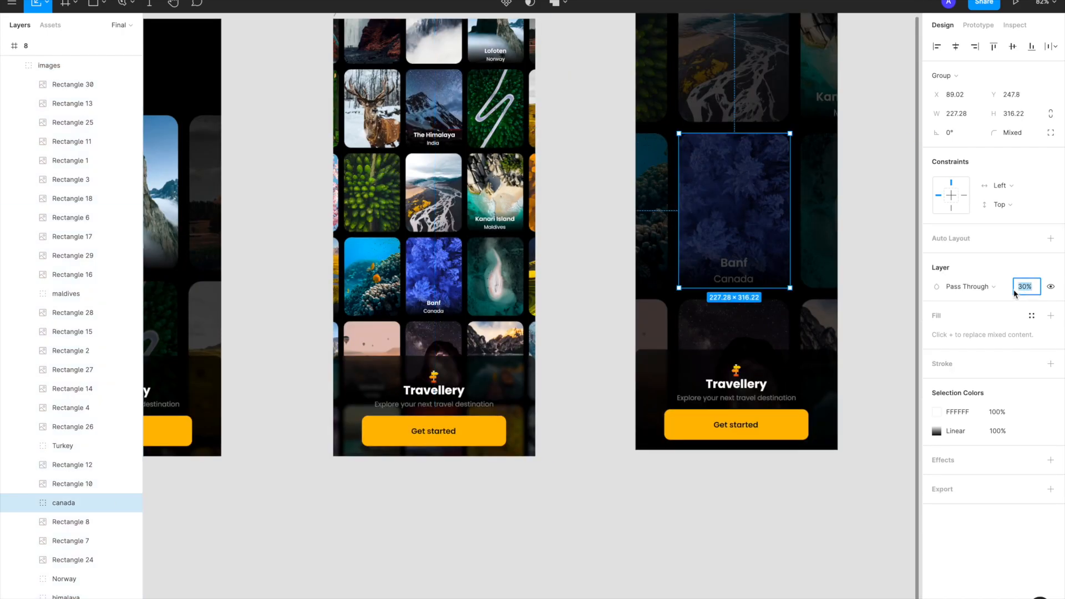
pyautogui.write('100')
pyautogui.press('Return')
# Link frame 6 to frame 7 and frame 7 to frame 8, each with an After Delay trigger
pyautogui.click(742, 188)
pyautogui.scroll(-2, 742, 188)
pyautogui.click(455, 51)
pyautogui.click(404, 102)
pyautogui.click(977, 25)
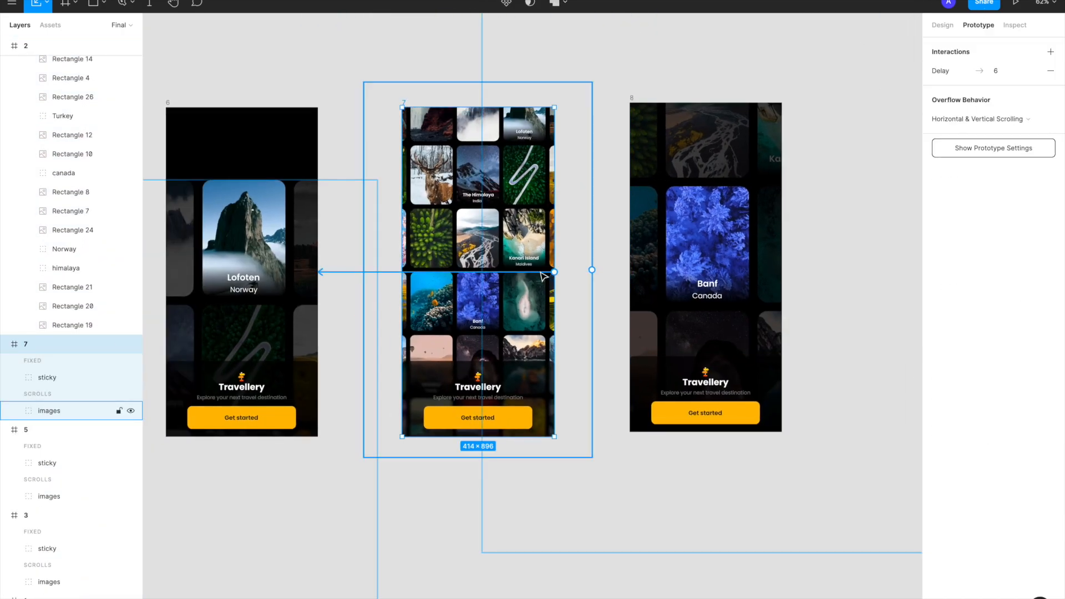
pyautogui.moveTo(554, 272); pyautogui.dragTo(638, 271)
pyautogui.click(822, 100)
pyautogui.click(821, 247)
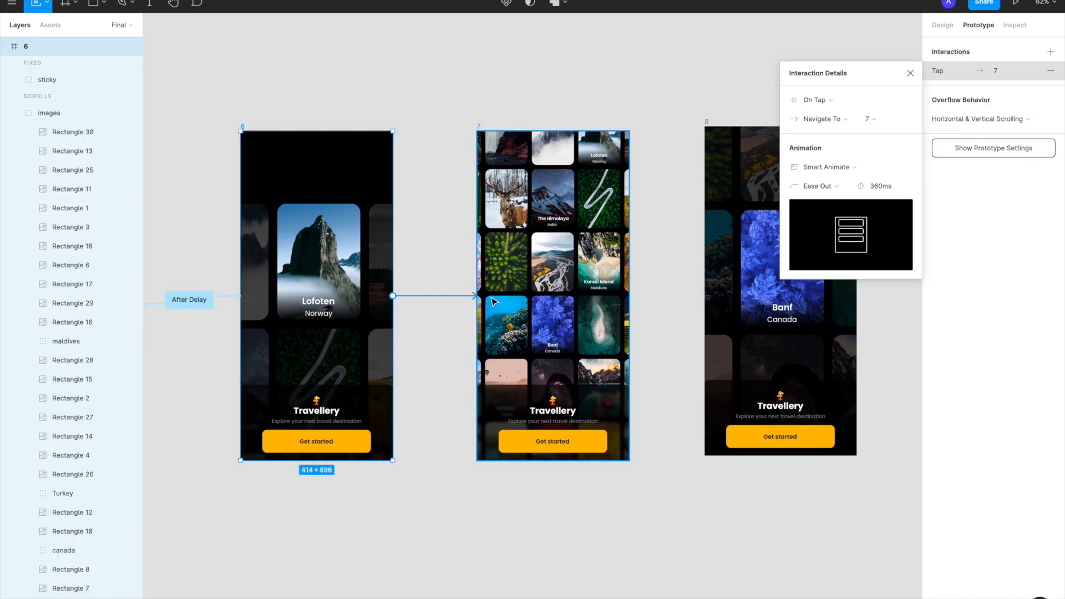
pyautogui.click(822, 100)
pyautogui.click(822, 247)
pyautogui.click(911, 73)
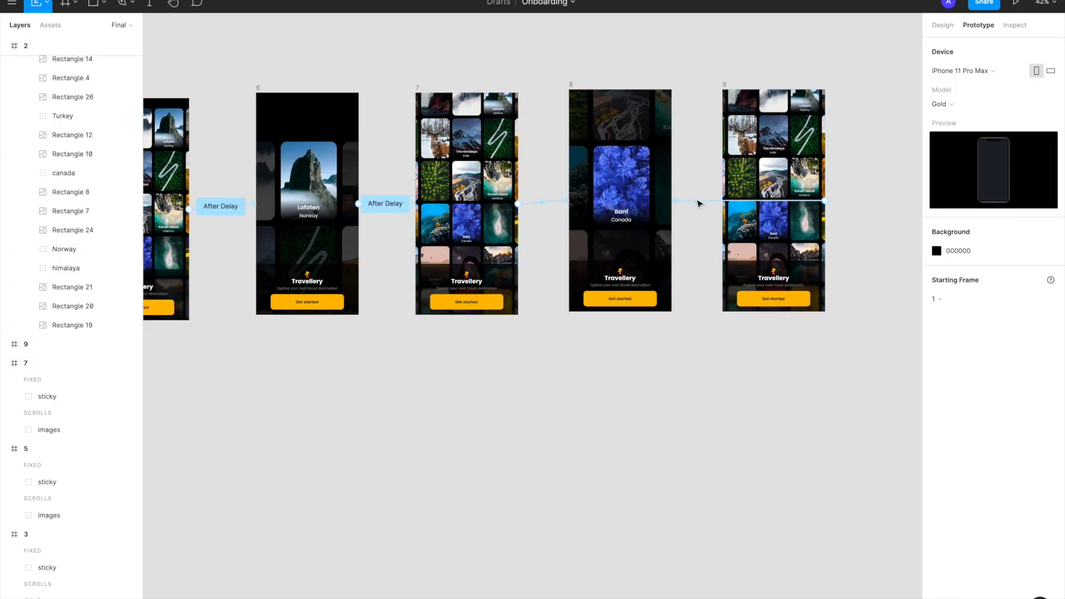
# Shift the photo grid in frame 9 up to reveal the Istanbul row and place a duplicate of frame 8 beyond it
pyautogui.click(821, 409)
pyautogui.click(941, 25)
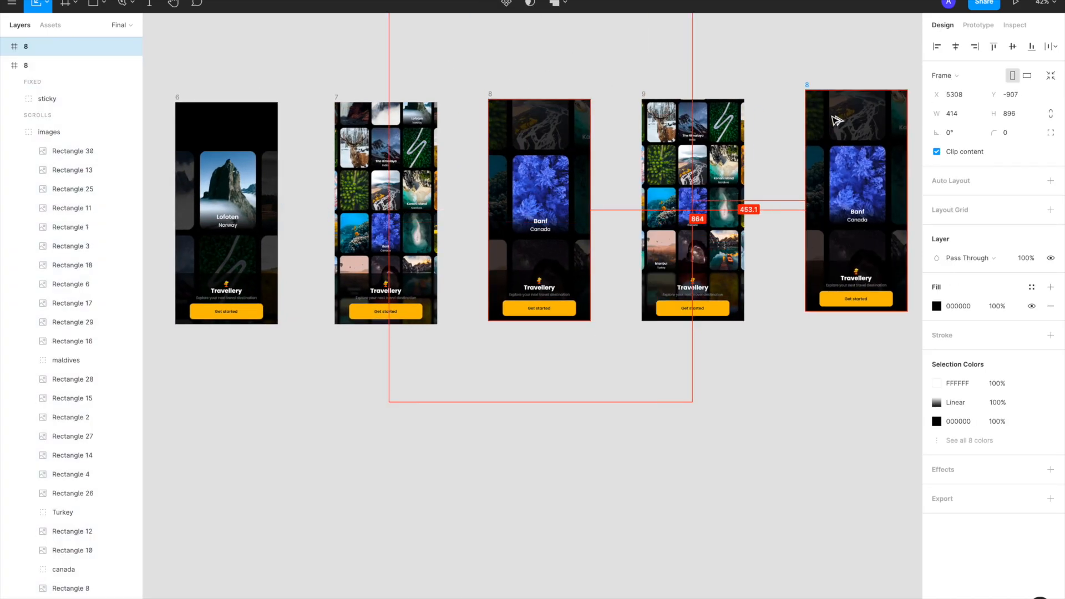
pyautogui.hscroll(3, 742, 188)
# Move the images group in frame 10 to X -151, Y -1102 and restore the Istanbul card to full opacity
pyautogui.click(743, 188)
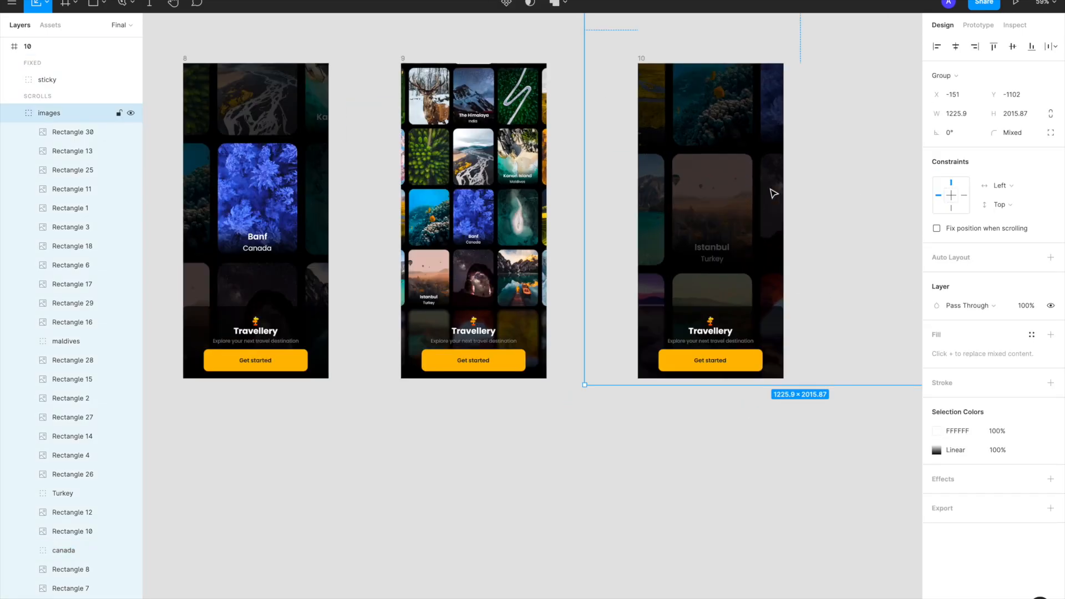
pyautogui.click(712, 168)
pyautogui.click(712, 168)
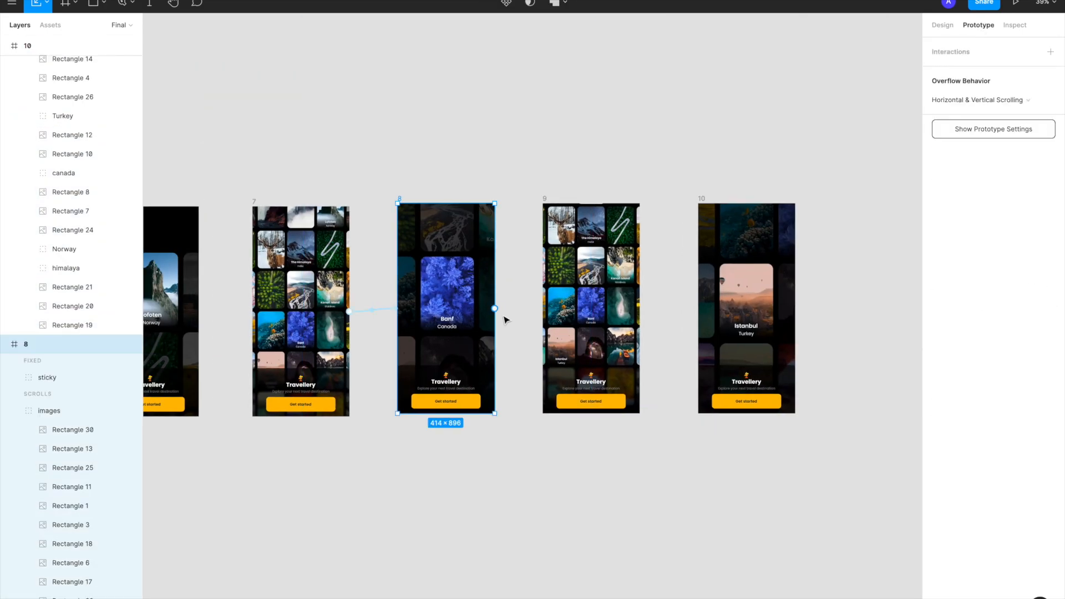
# Chain frames 8, 9 and 10 with After Delay transitions and loop frame 10 back to frame 1 the same way
pyautogui.moveTo(494, 308); pyautogui.dragTo(591, 308)
pyautogui.click(818, 100)
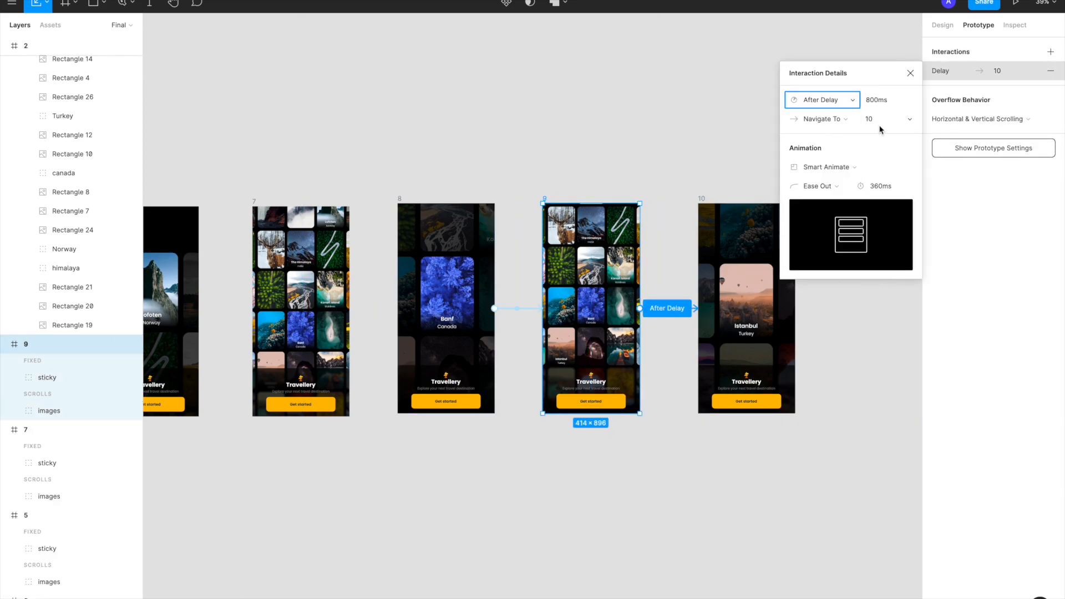
pyautogui.click(816, 99)
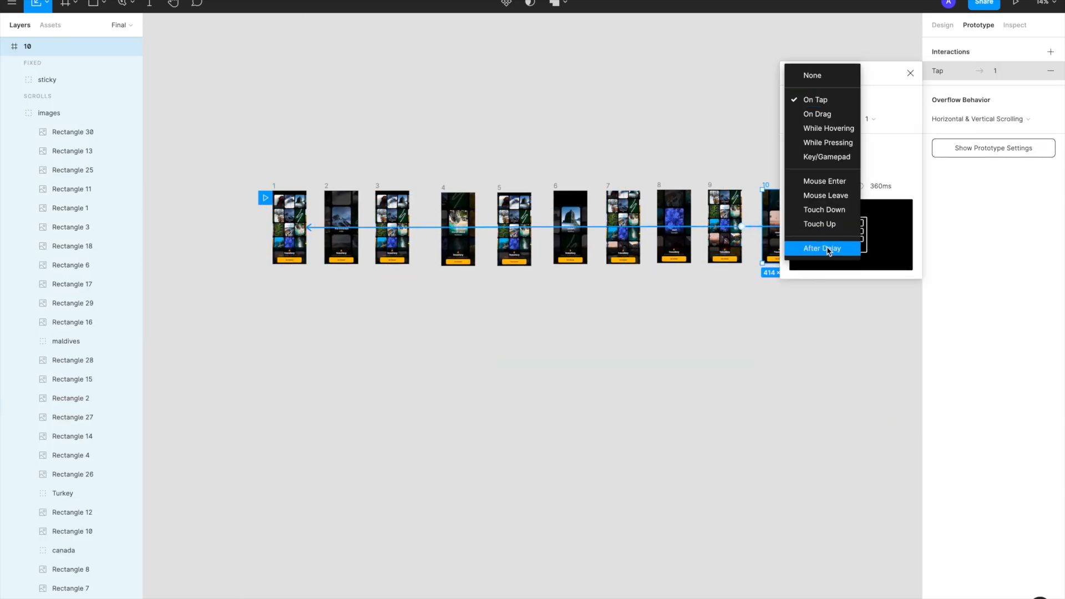
pyautogui.click(827, 249)
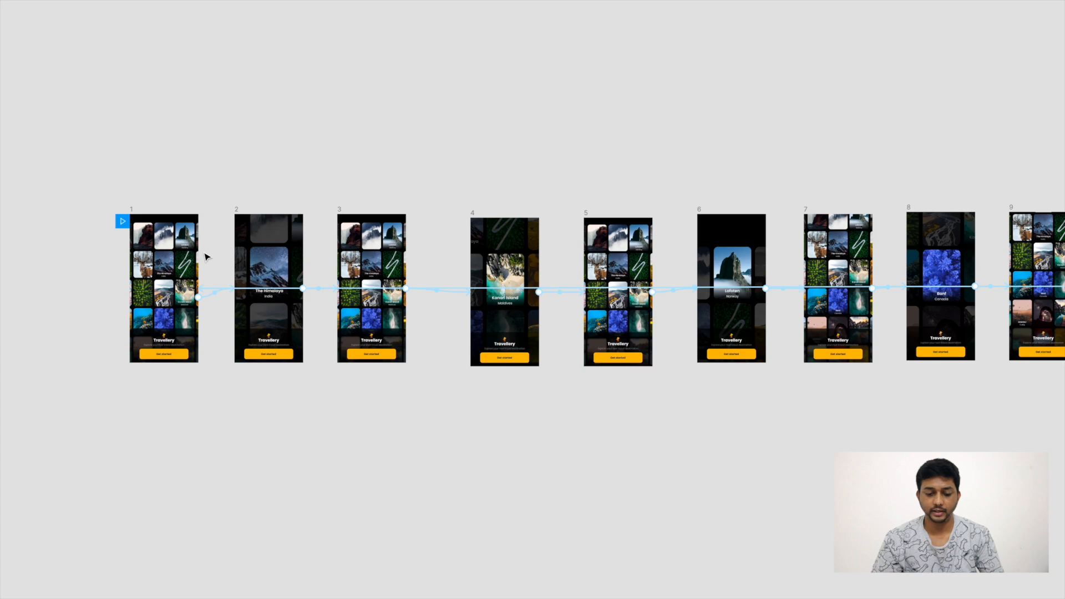
# Look over the whole chain of connected frames from 1 to 10 and back
pyautogui.click(185, 263)
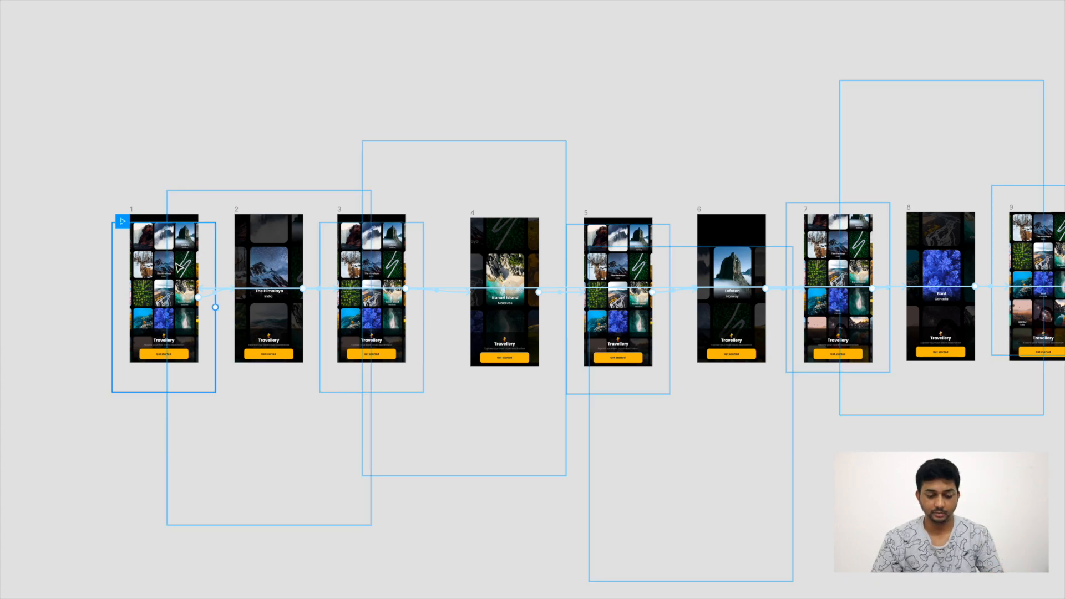
pyautogui.click(274, 264)
pyautogui.hscroll(-1, 273, 265)
pyautogui.hscroll(1, 274, 265)
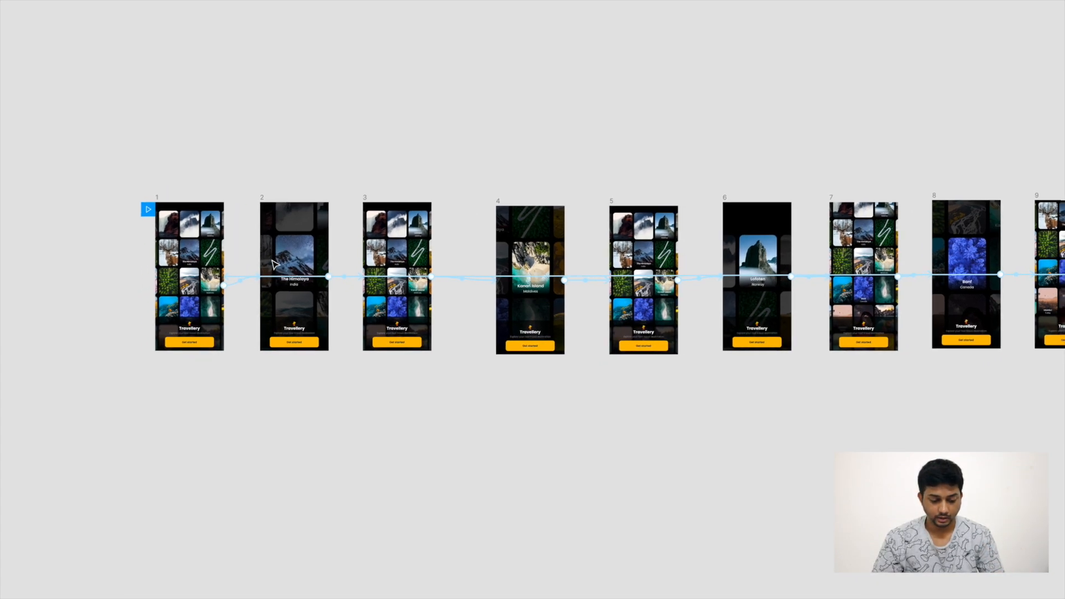
pyautogui.hscroll(5, 355, 215)
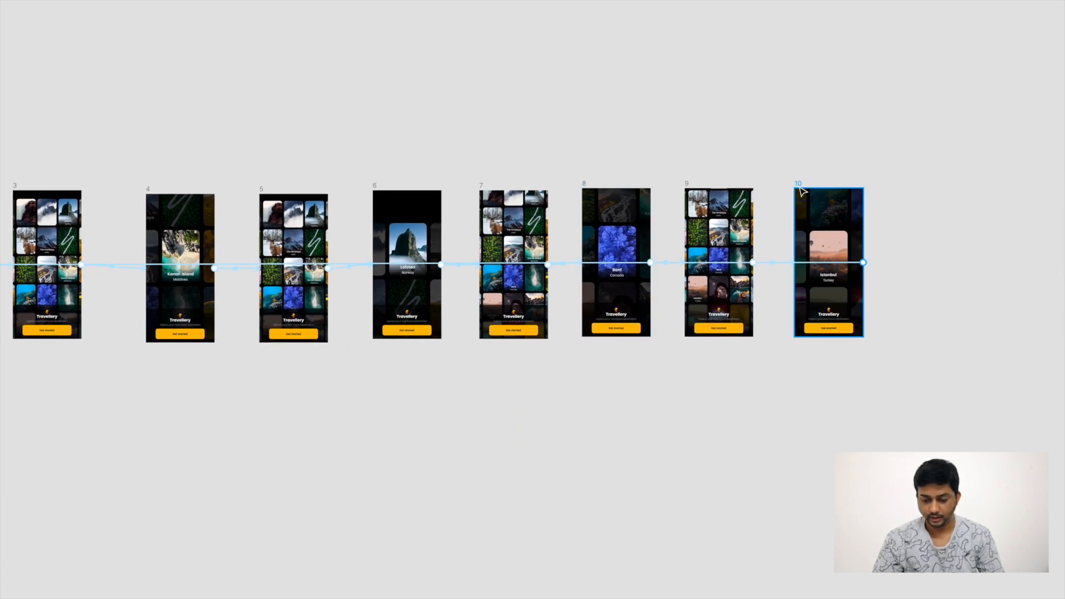
pyautogui.hscroll(-6, 828, 276)
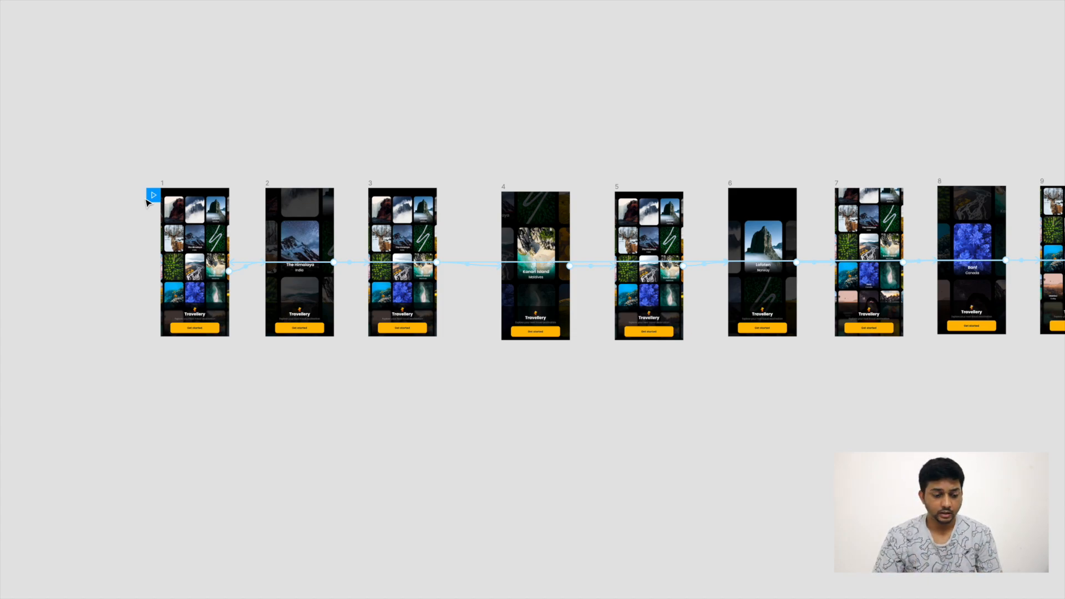
pyautogui.hscroll(1, 147, 202)
pyautogui.hscroll(2, 29, 182)
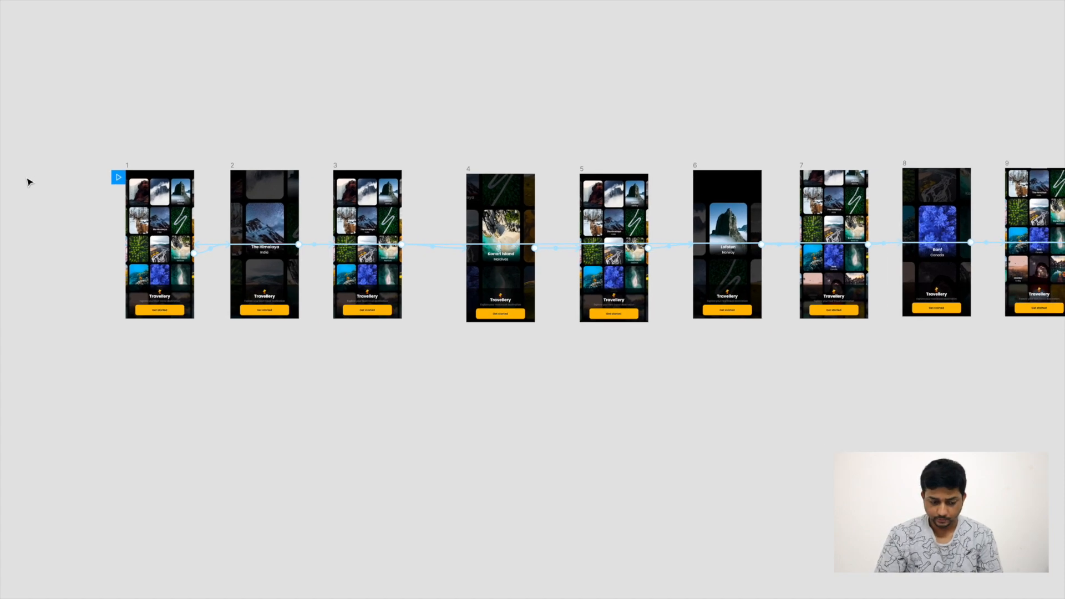
# Bring the editor interface back and play the prototype from its starting frame
pyautogui.hotkey('ctrl', '\\')
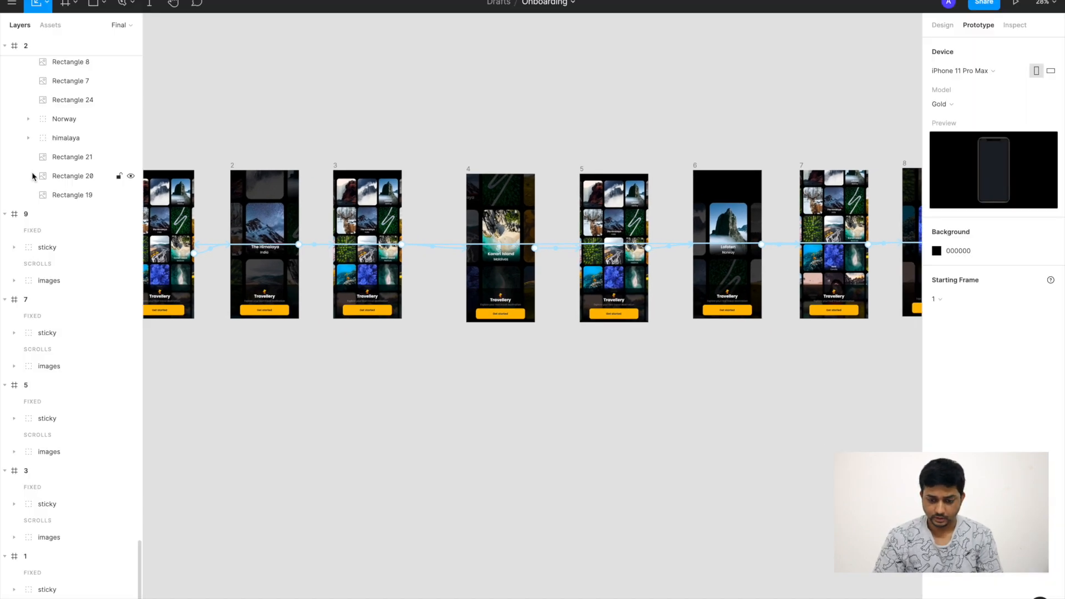
pyautogui.click(1018, 7)
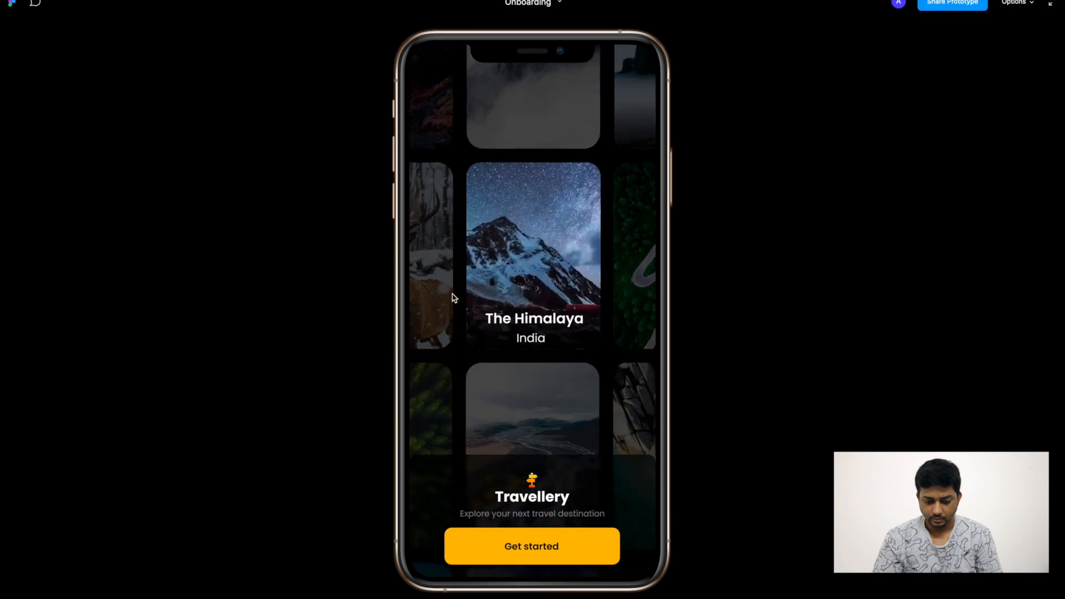